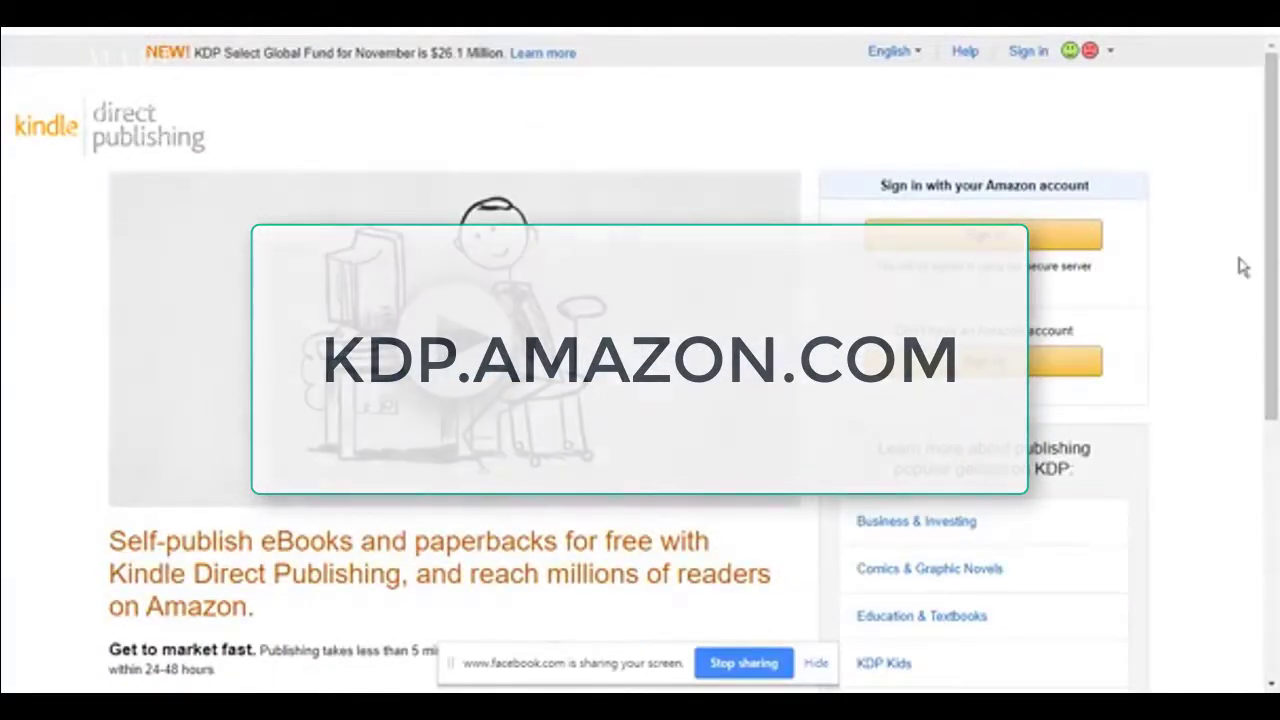
# Step: Play the introductory video on the Kindle Direct Publishing home page briefly and pause it
pyautogui.scroll(-1, 1276, 265)
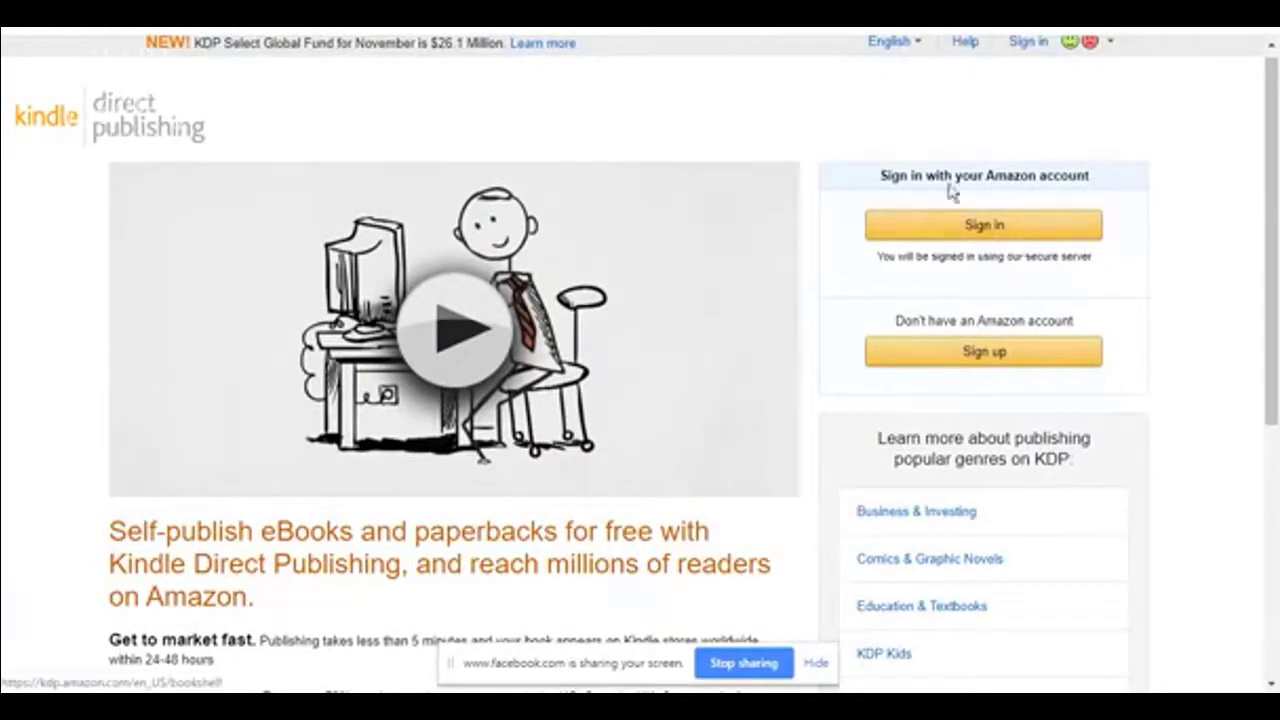
pyautogui.click(455, 330)
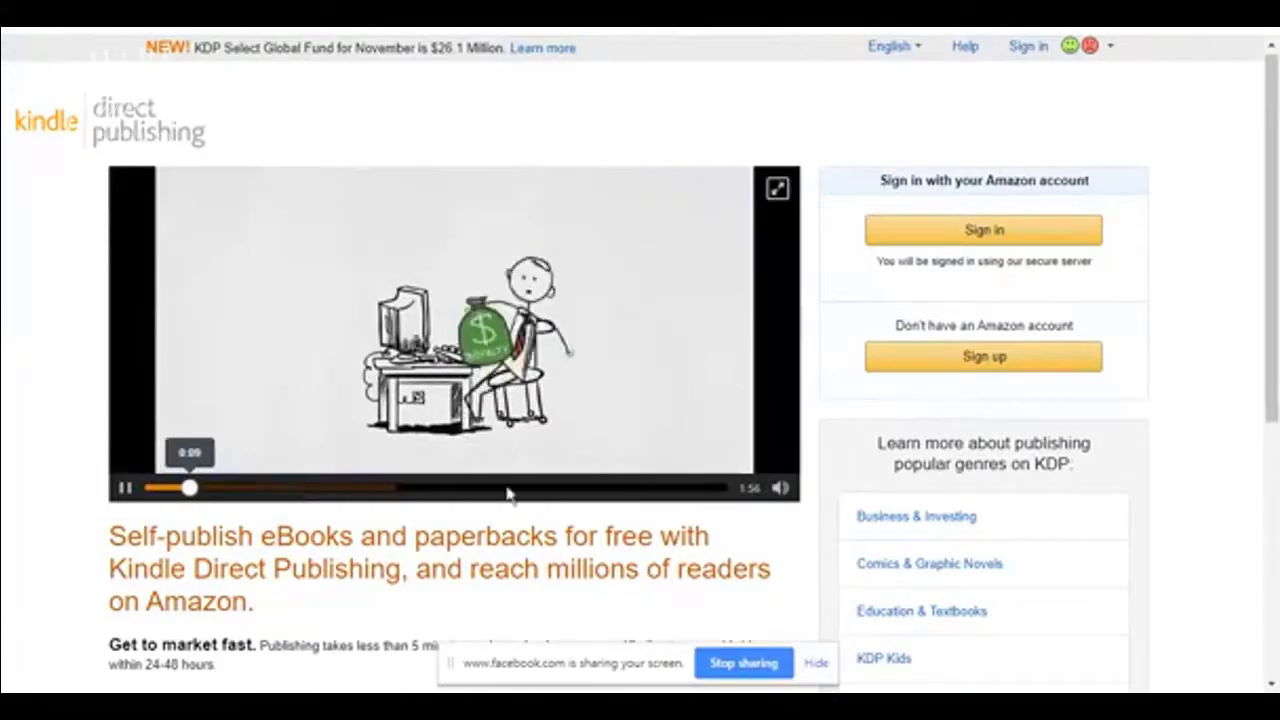
pyautogui.click(124, 490)
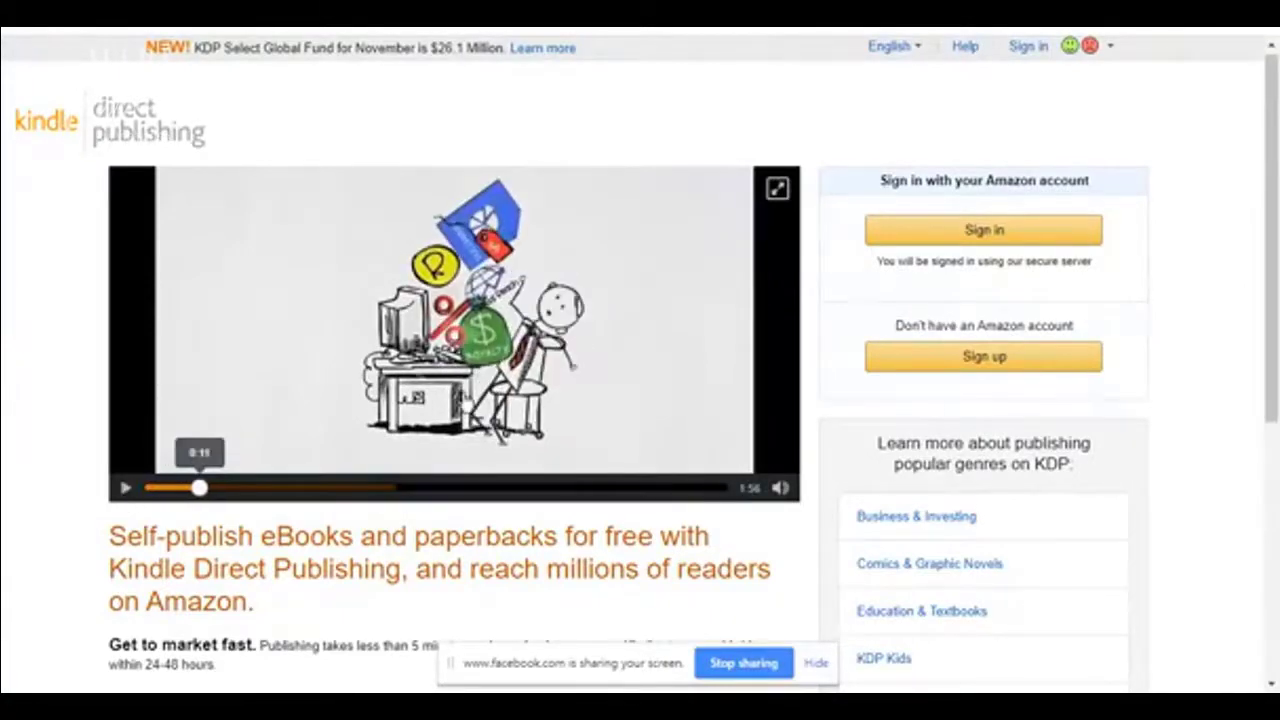
# Step: Sign in to Kindle Direct Publishing with the existing Amazon account to reach the bookshelf
pyautogui.click(975, 246)
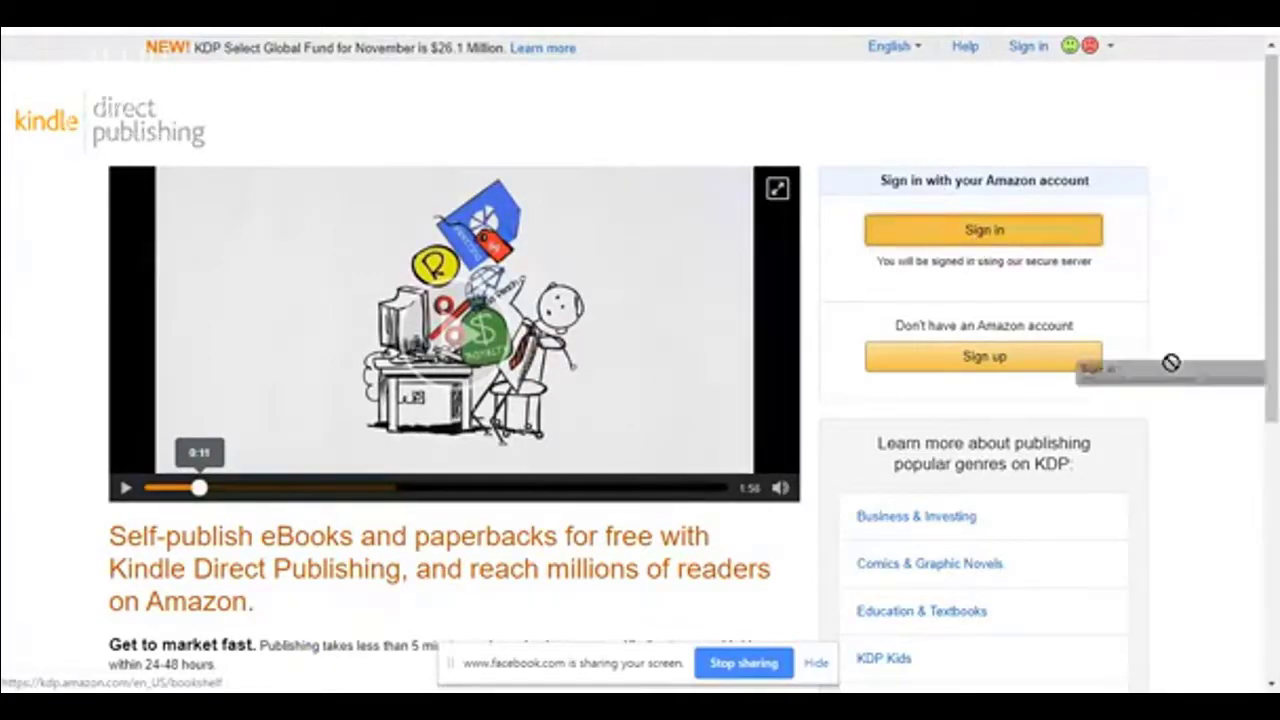
pyautogui.click(980, 229)
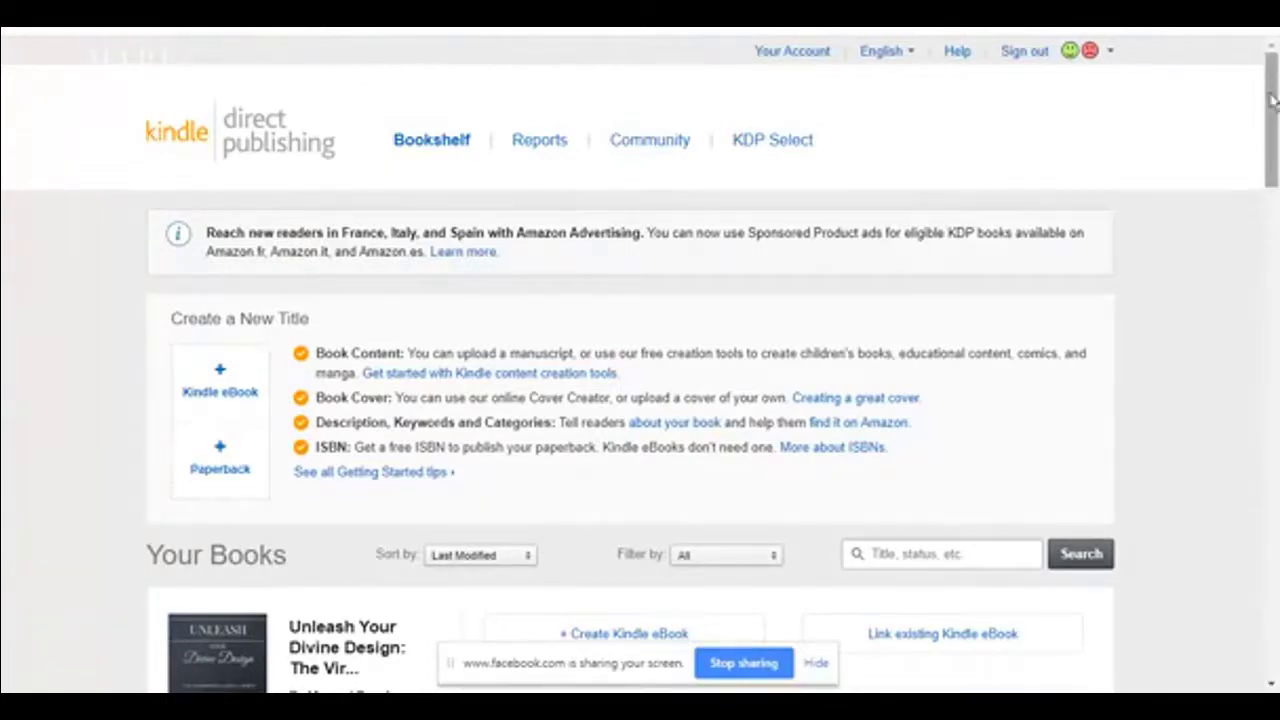
# Step: Read the Create a New Title guidance on book content, cover, description, keywords, categories and ISBN
pyautogui.moveTo(1268, 108); pyautogui.dragTo(1197, 80)
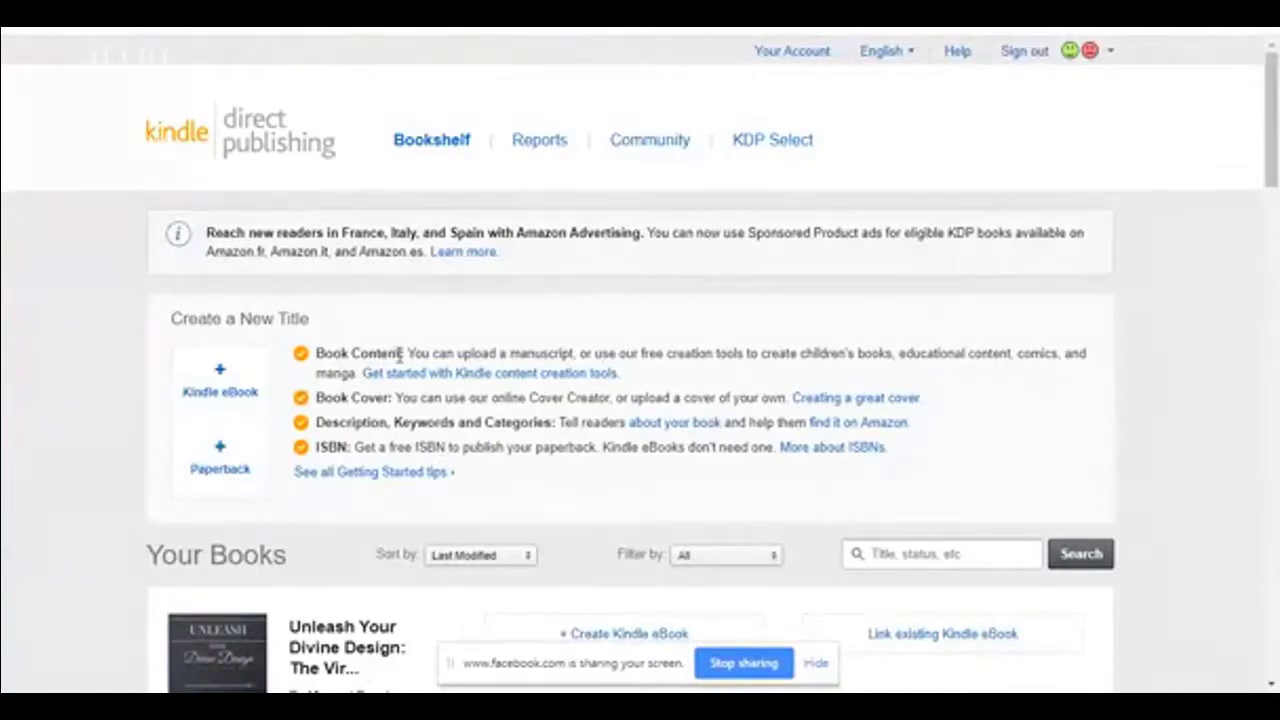
pyautogui.moveTo(405, 354); pyautogui.dragTo(1104, 364)
pyautogui.click(640, 371)
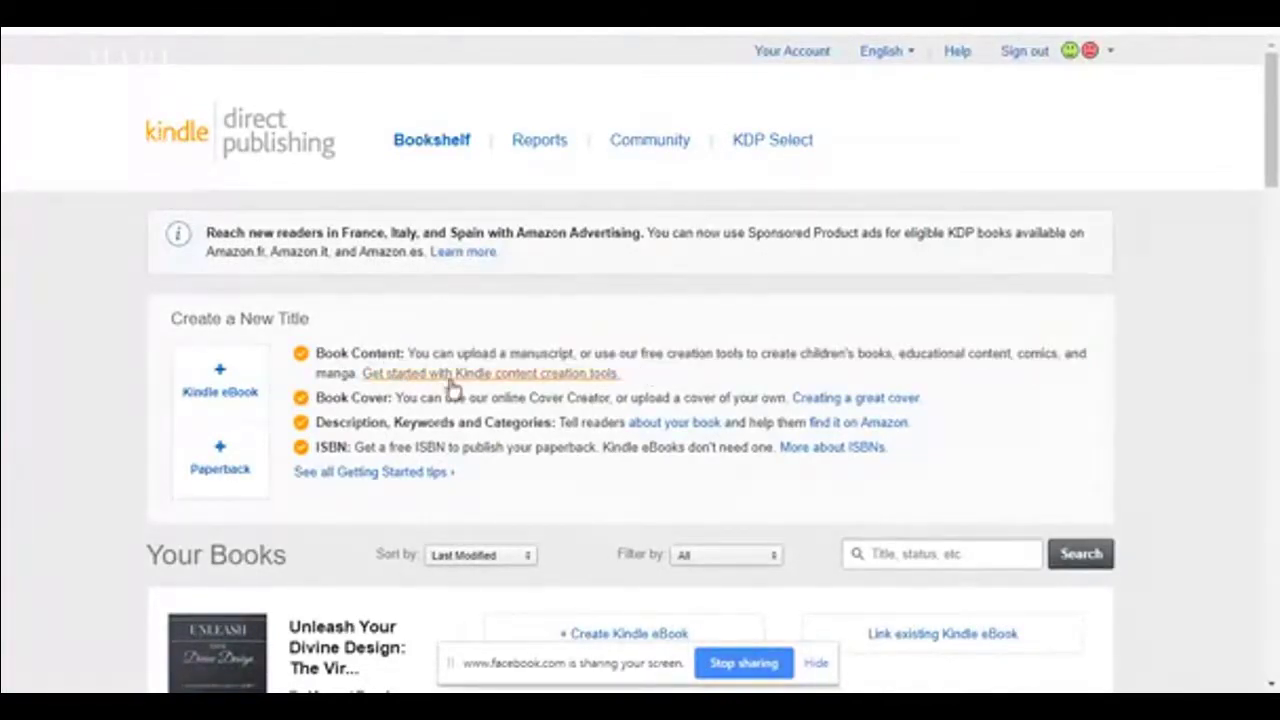
pyautogui.moveTo(779, 347); pyautogui.dragTo(1058, 357)
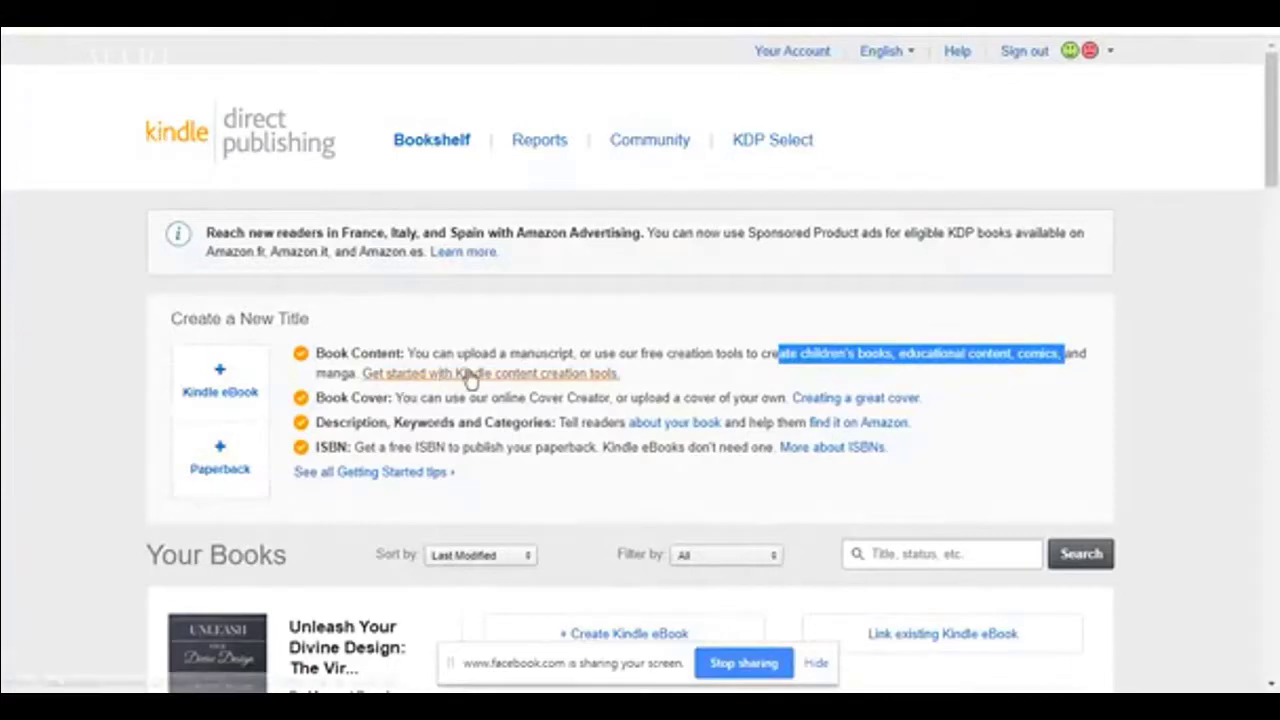
pyautogui.click(410, 415)
pyautogui.moveTo(323, 396); pyautogui.dragTo(664, 398)
pyautogui.click(446, 400)
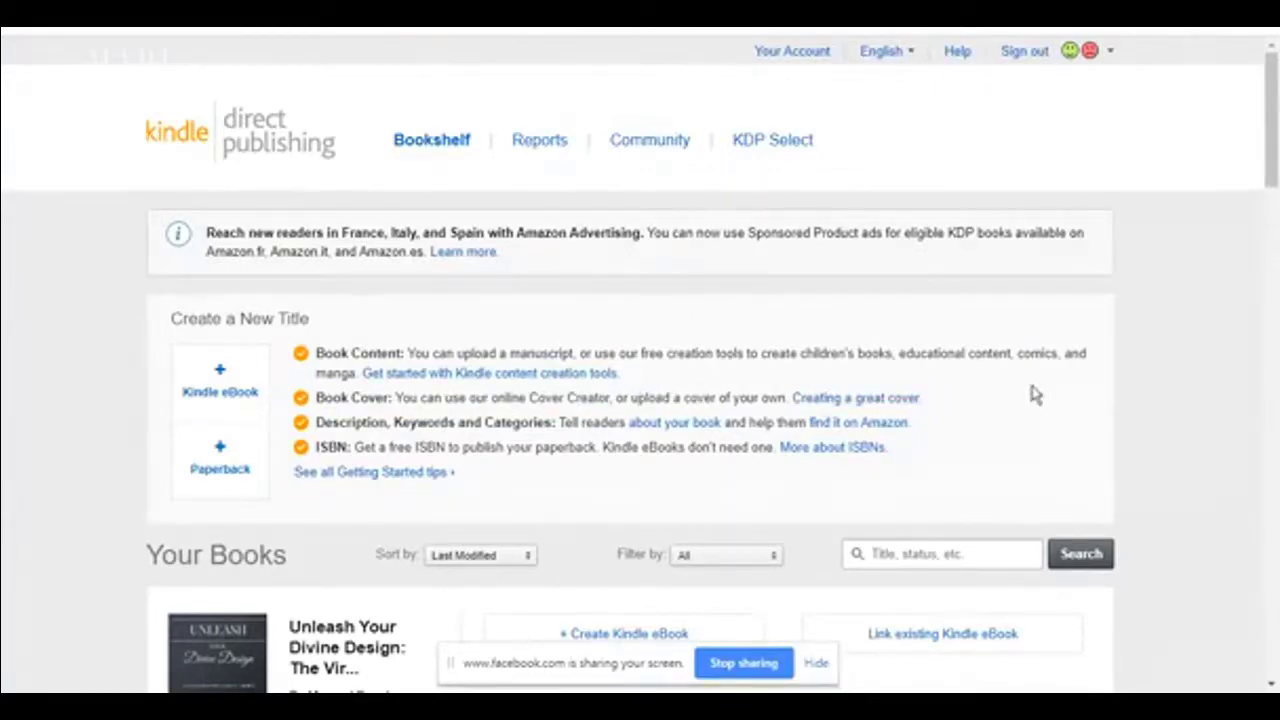
pyautogui.scroll(-1, 700, 430)
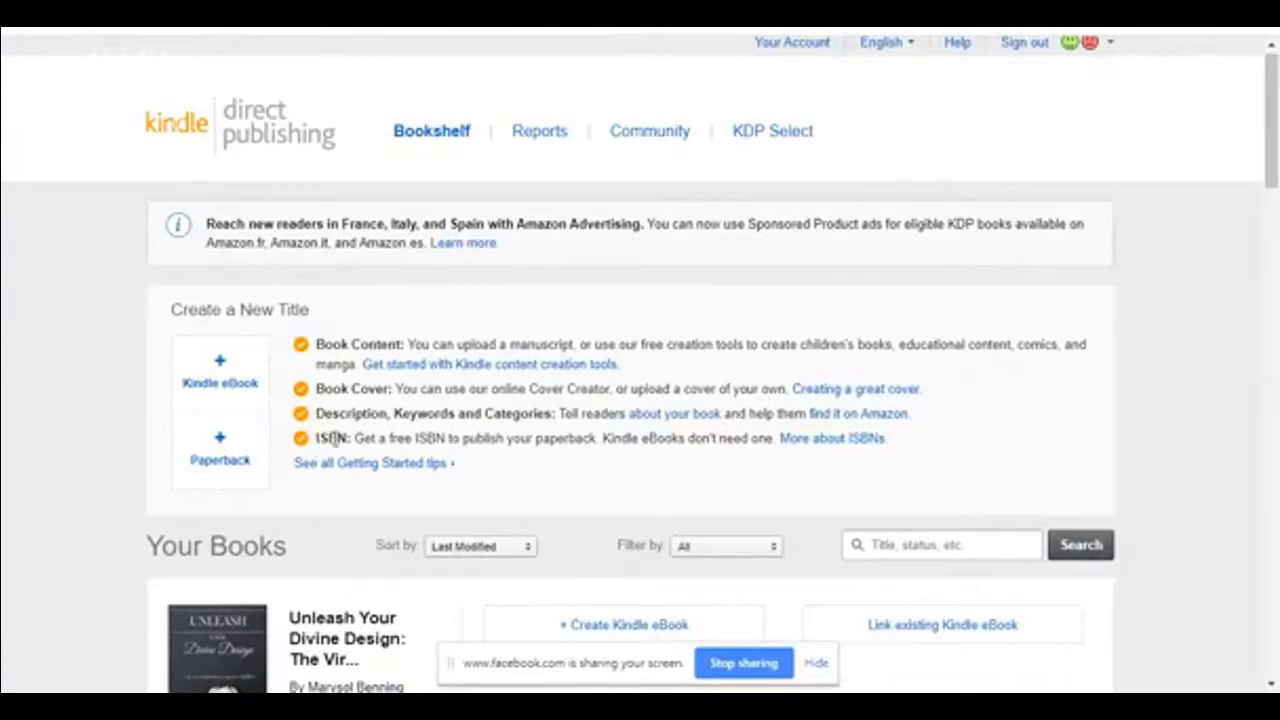
pyautogui.moveTo(357, 440); pyautogui.dragTo(750, 441)
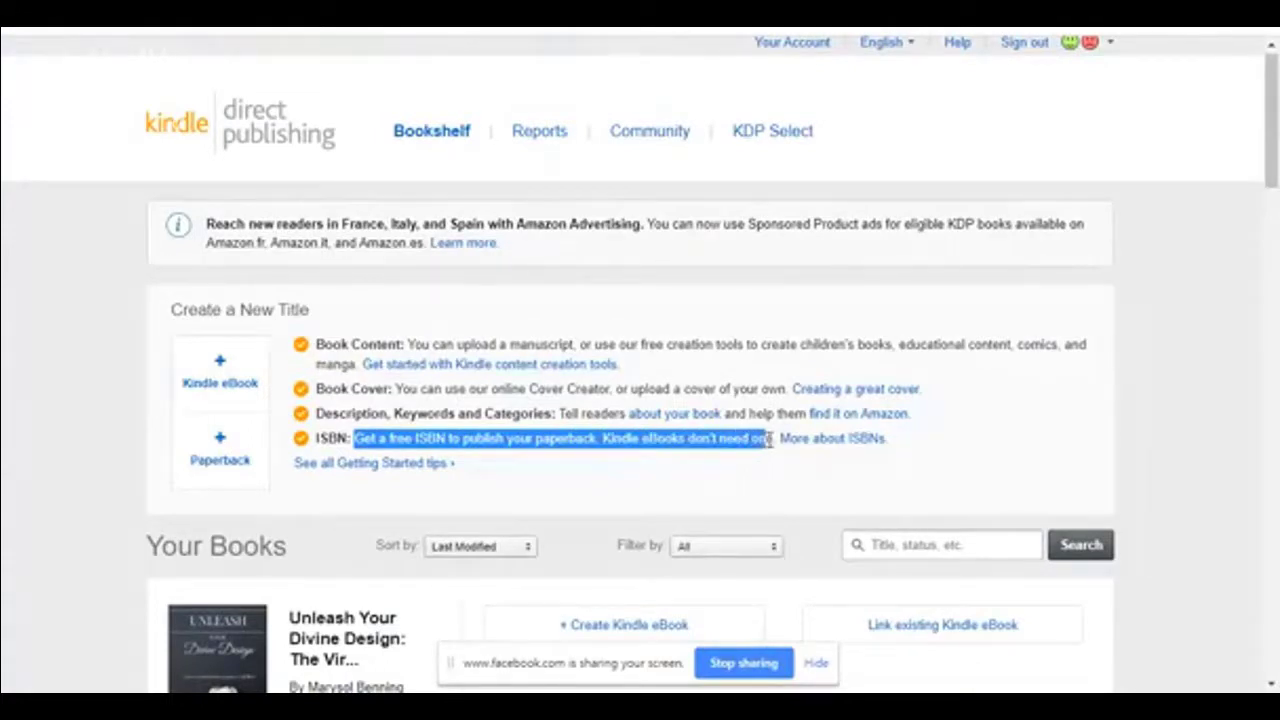
pyautogui.click(728, 448)
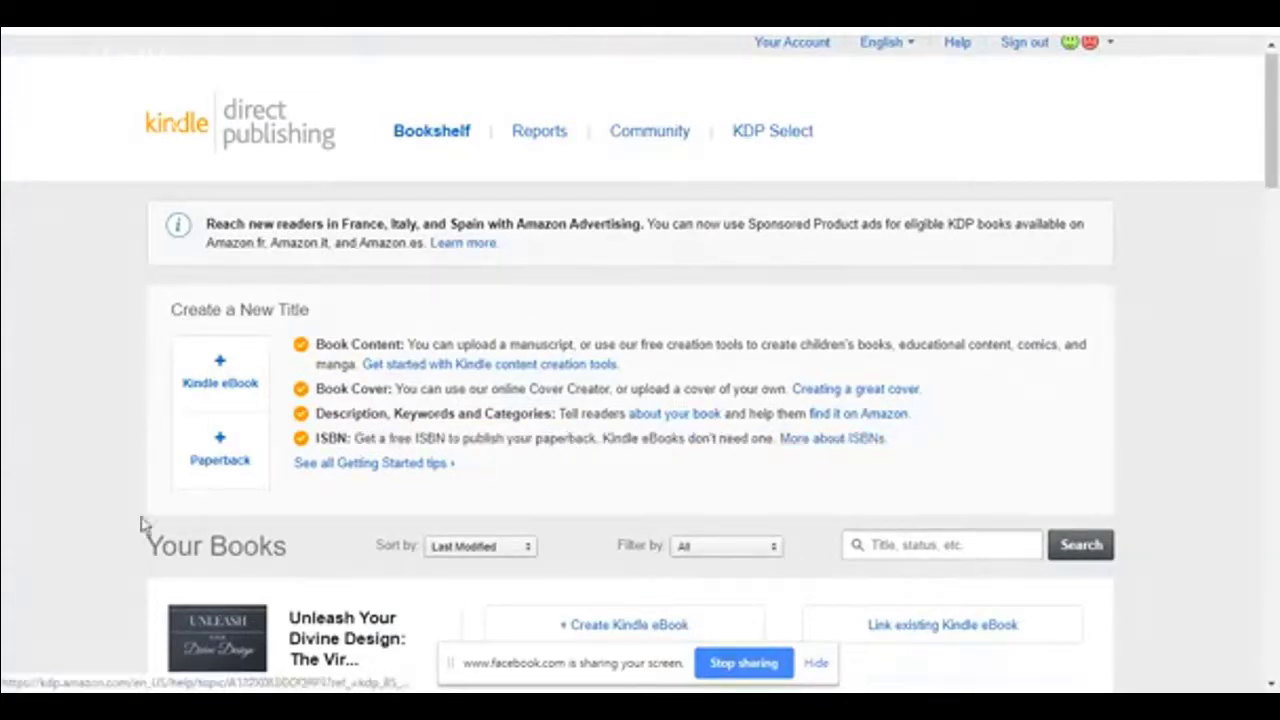
# Step: Continue the paperback setup of the book "Unleash Your Divine Design" from the list of your books
pyautogui.moveTo(1271, 180); pyautogui.dragTo(1271, 283)
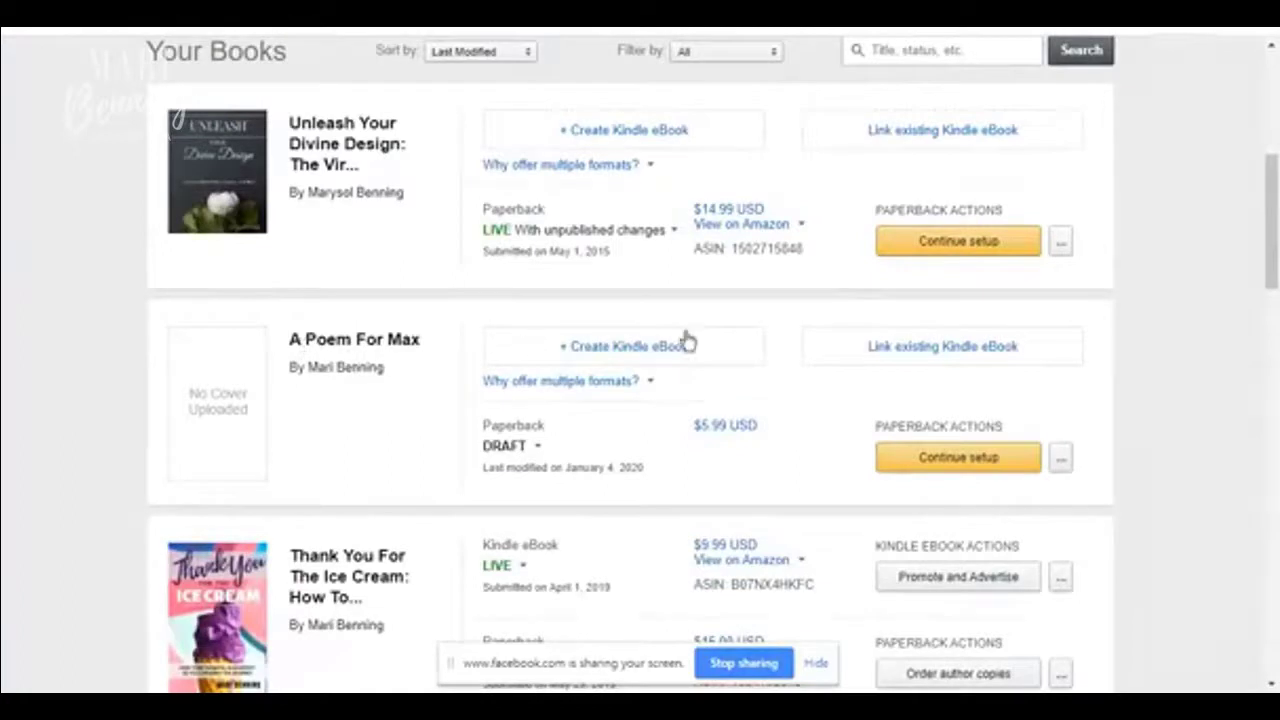
pyautogui.click(954, 468)
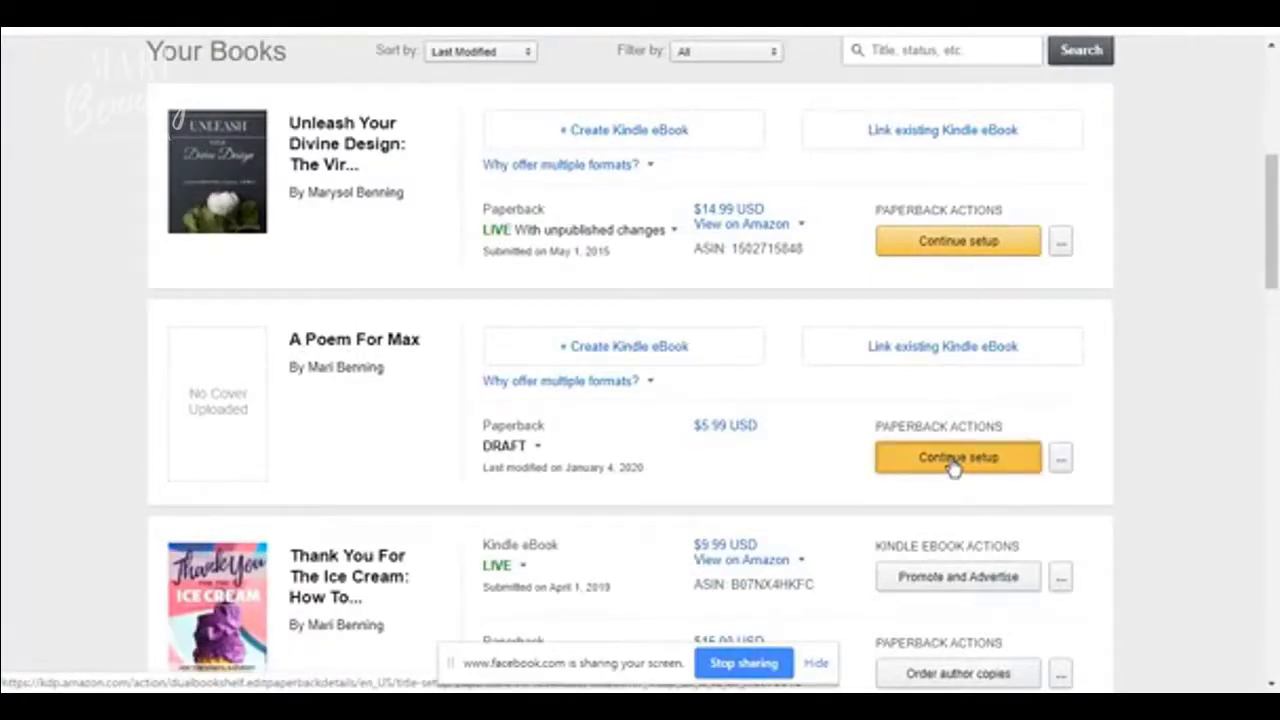
pyautogui.moveTo(954, 468); pyautogui.dragTo(797, 269)
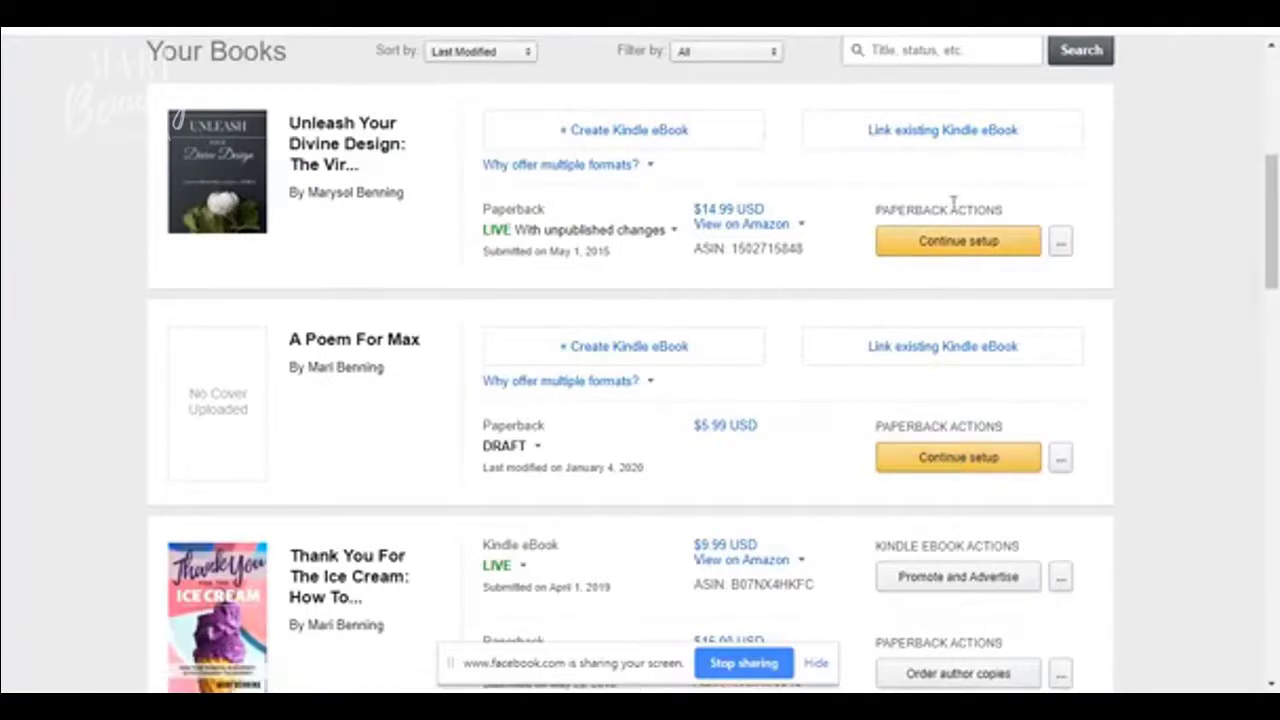
pyautogui.scroll(1, 797, 269)
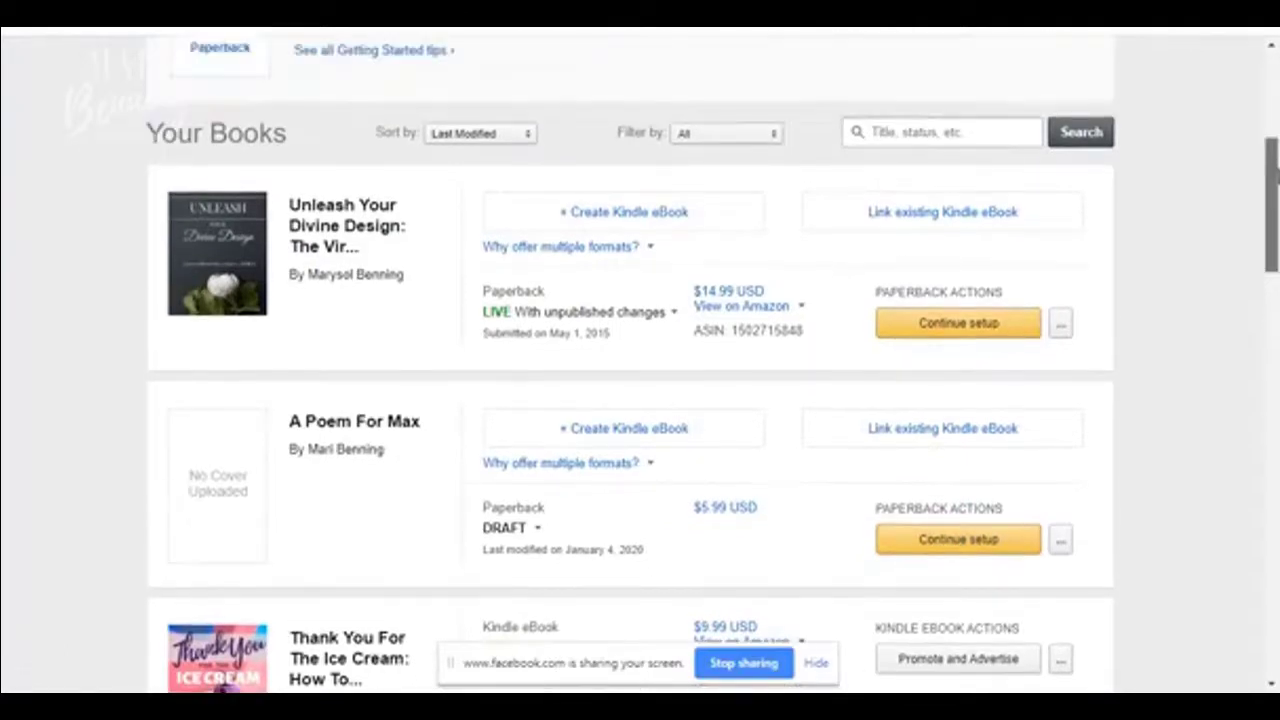
pyautogui.click(958, 330)
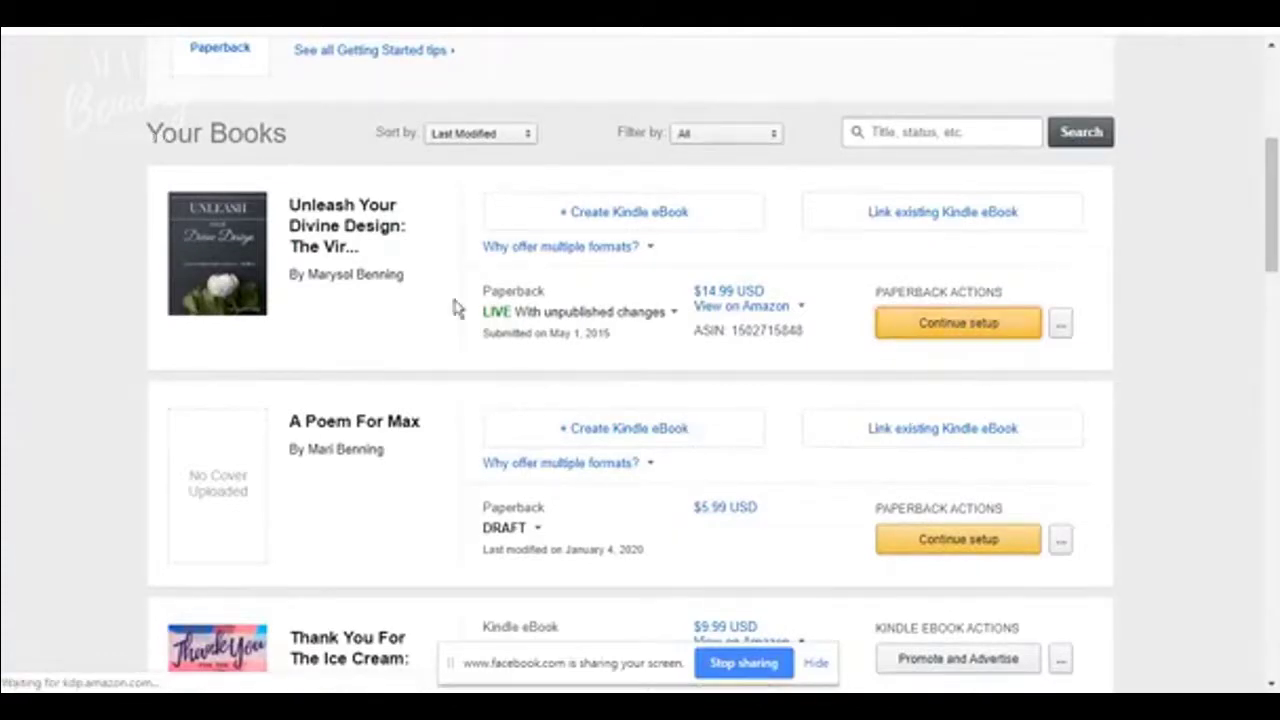
pyautogui.moveTo(487, 311)
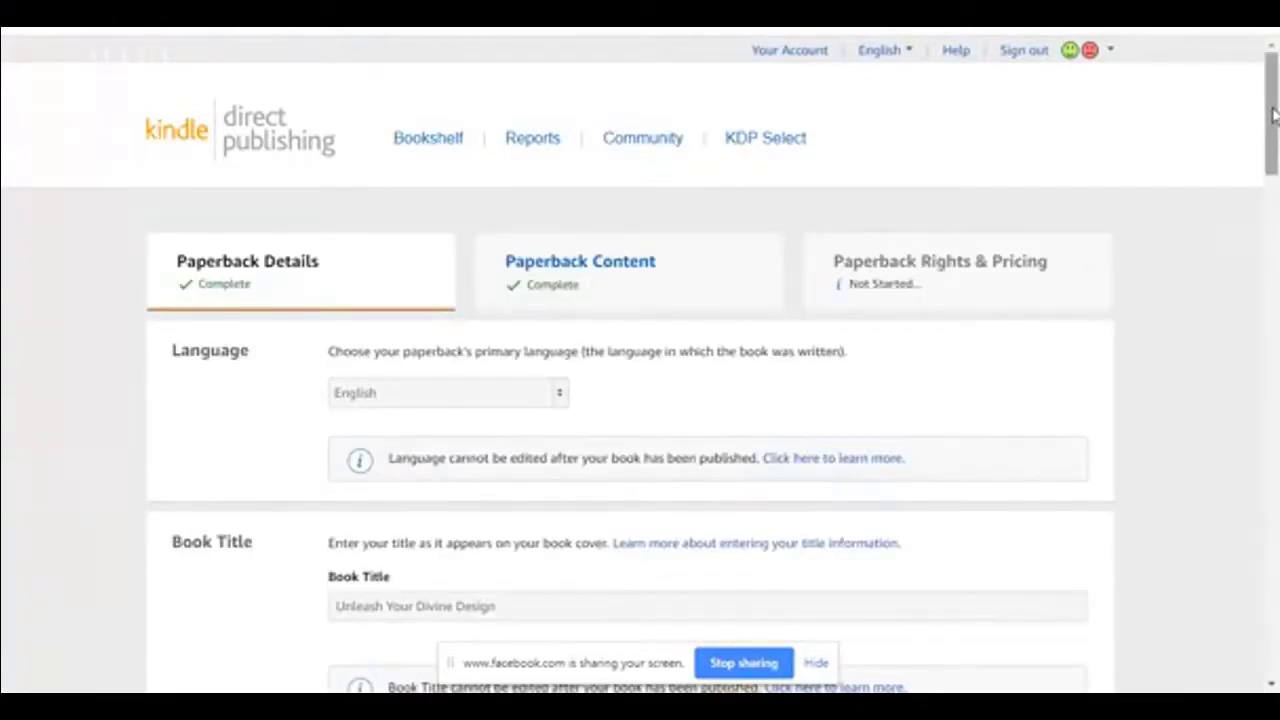
# Step: Review the language, book title and subtitle sections of the paperback details, including the note on editing the title after publication
pyautogui.moveTo(1272, 116); pyautogui.dragTo(1272, 149)
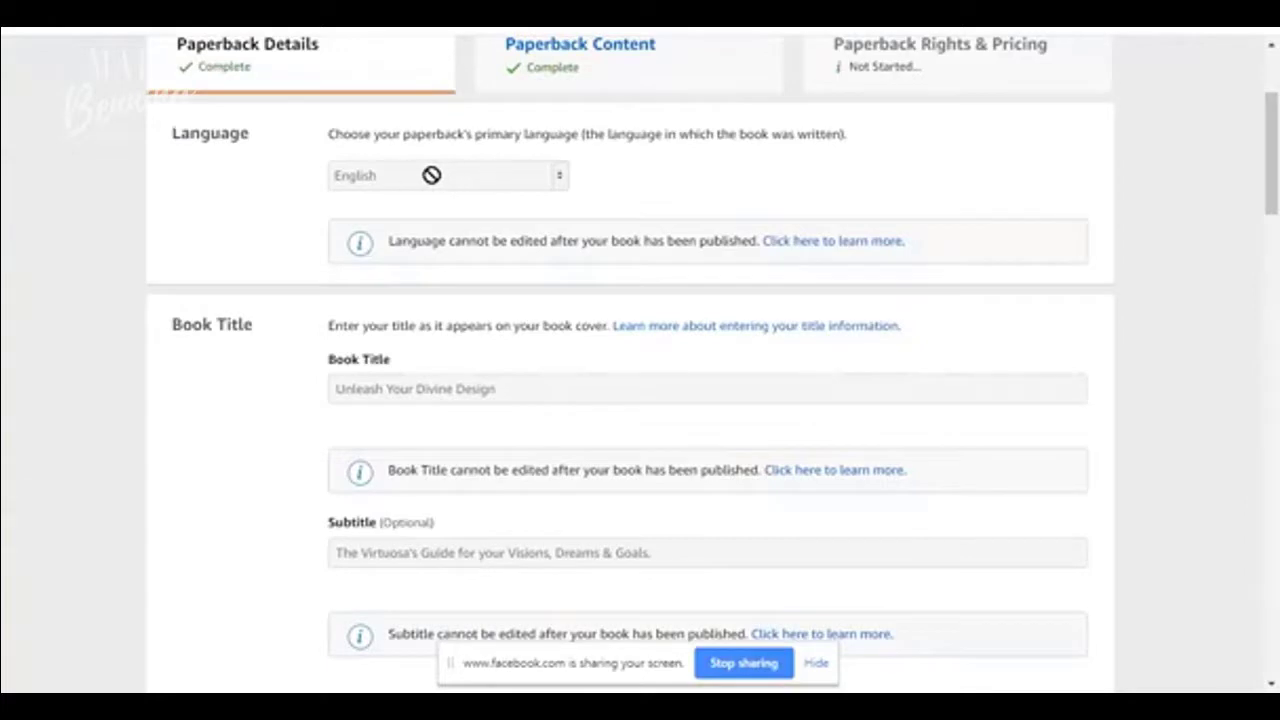
pyautogui.moveTo(1272, 152); pyautogui.dragTo(1275, 185)
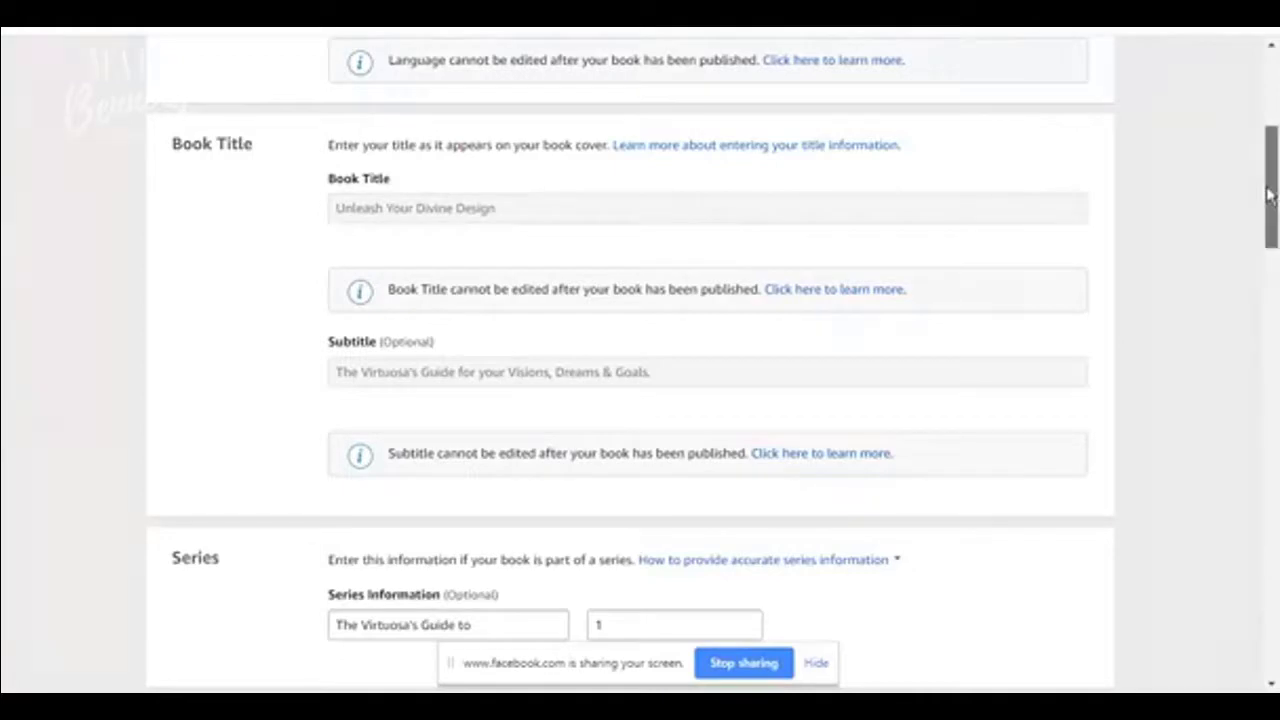
pyautogui.moveTo(1268, 195); pyautogui.dragTo(1273, 198)
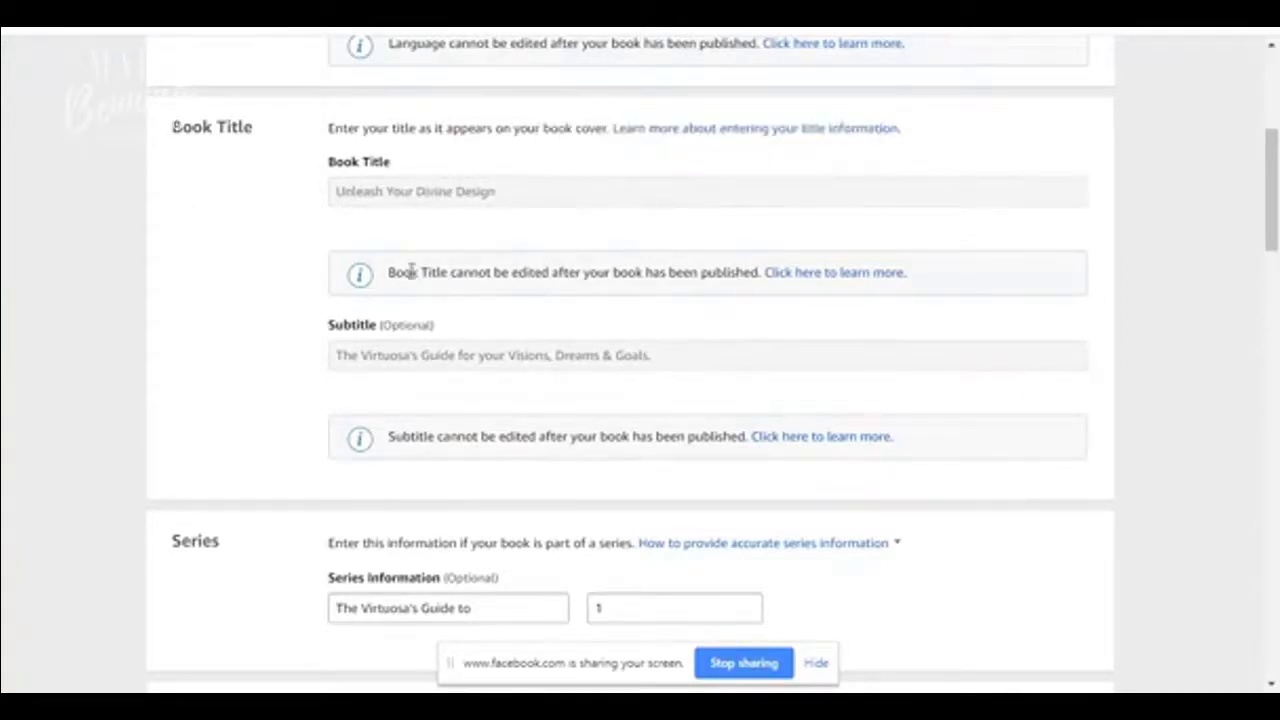
pyautogui.moveTo(501, 277); pyautogui.dragTo(740, 272)
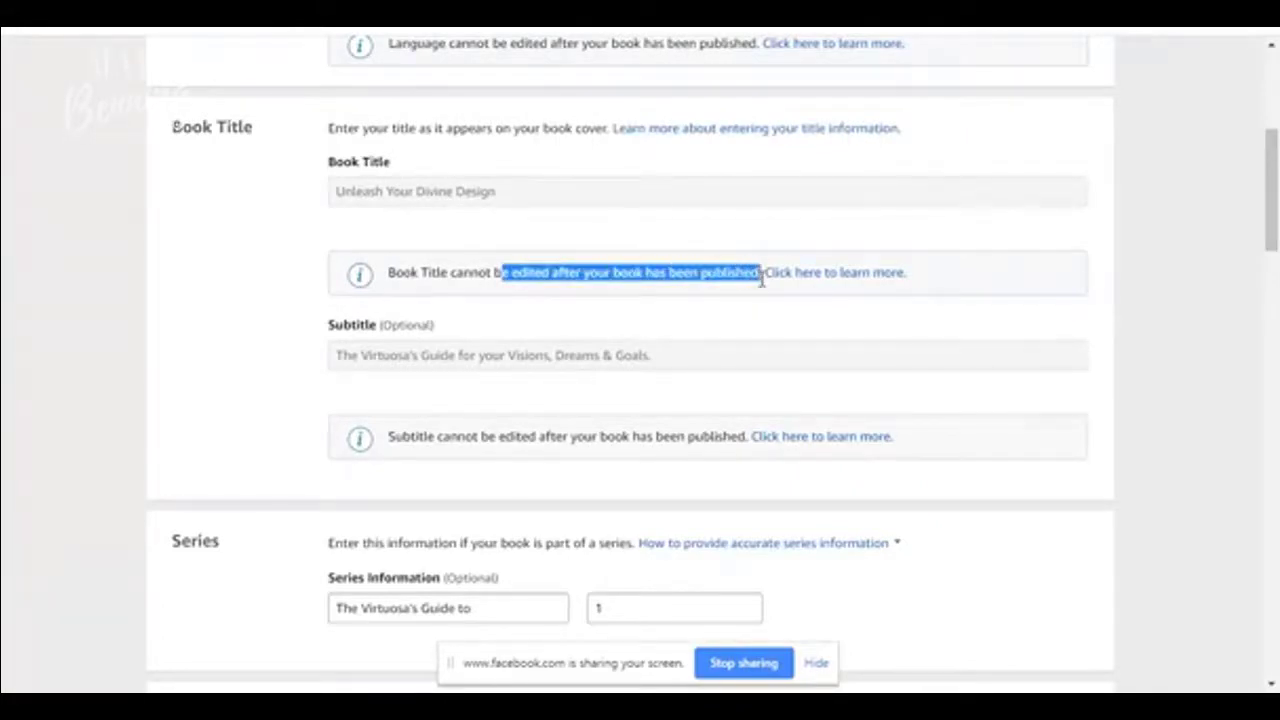
pyautogui.click(785, 313)
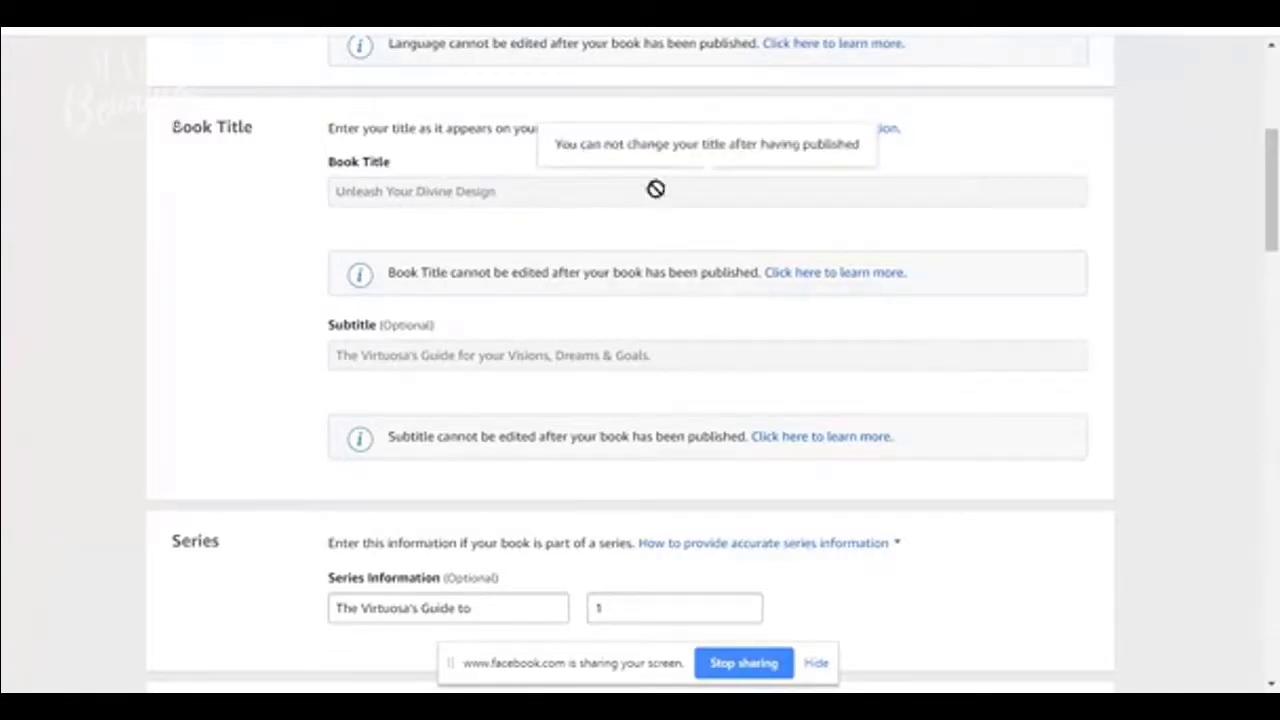
pyautogui.moveTo(1272, 166); pyautogui.dragTo(1275, 197)
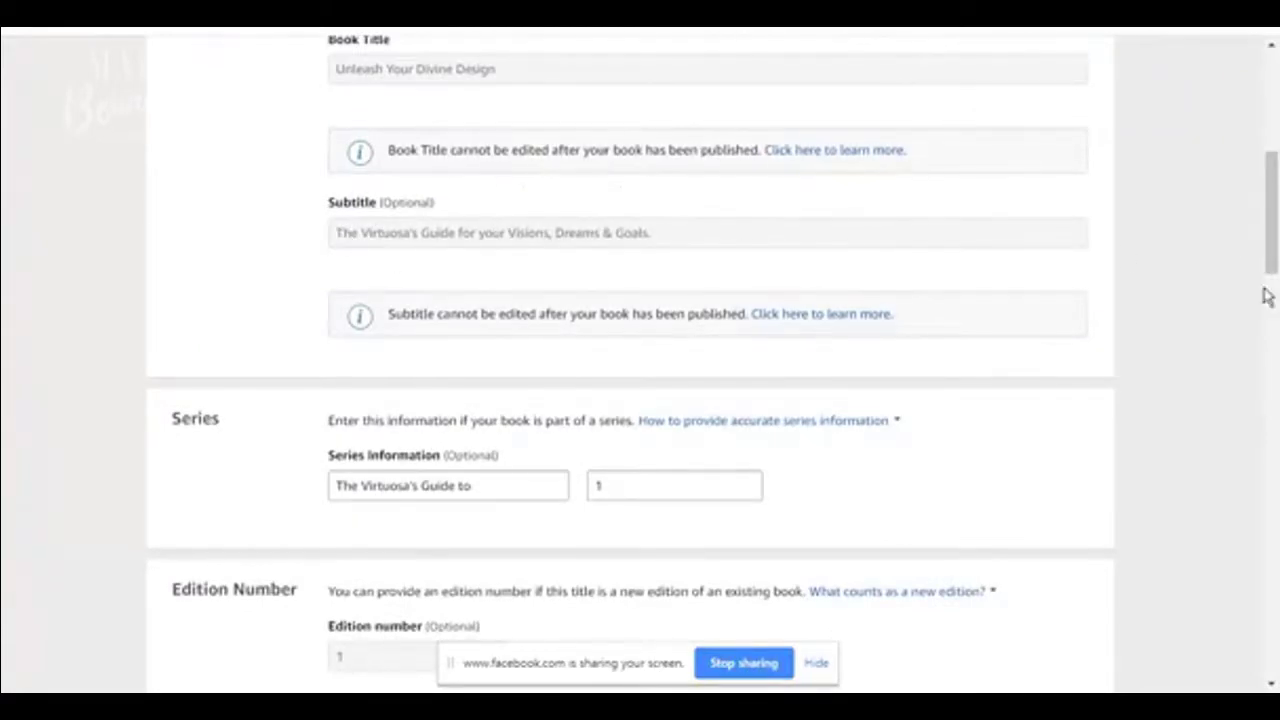
# Step: Examine the optional series title and series number in the paperback details without changing them
pyautogui.moveTo(1270, 220); pyautogui.dragTo(1272, 280)
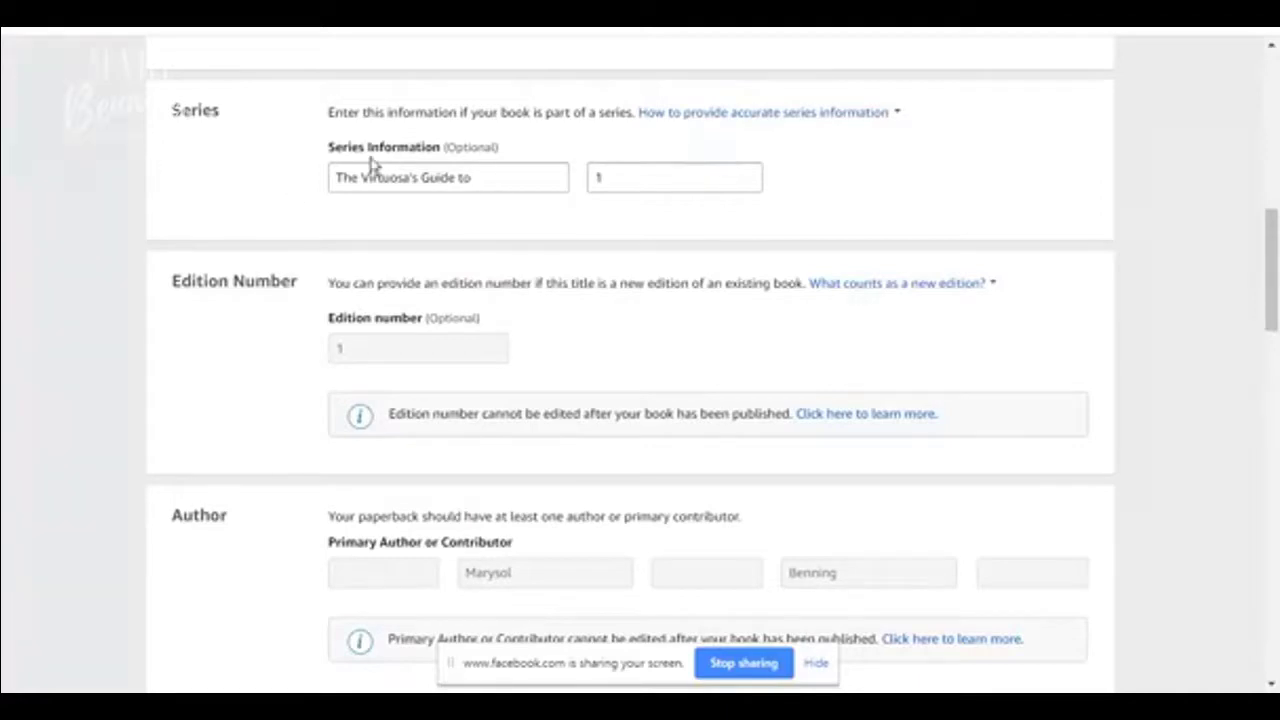
pyautogui.click(621, 179)
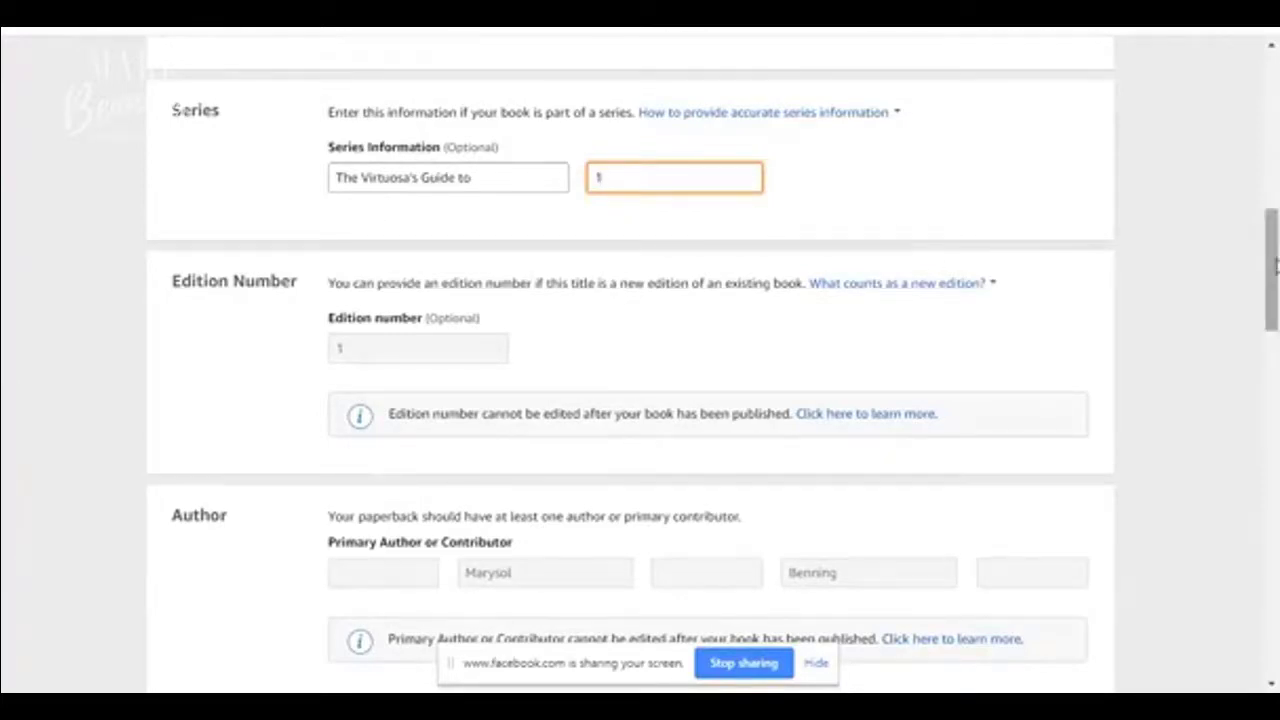
pyautogui.moveTo(1274, 262)
pyautogui.mouseDown()
pyautogui.moveTo(1275, 296)
pyautogui.moveTo(1274, 241)
pyautogui.mouseUp()
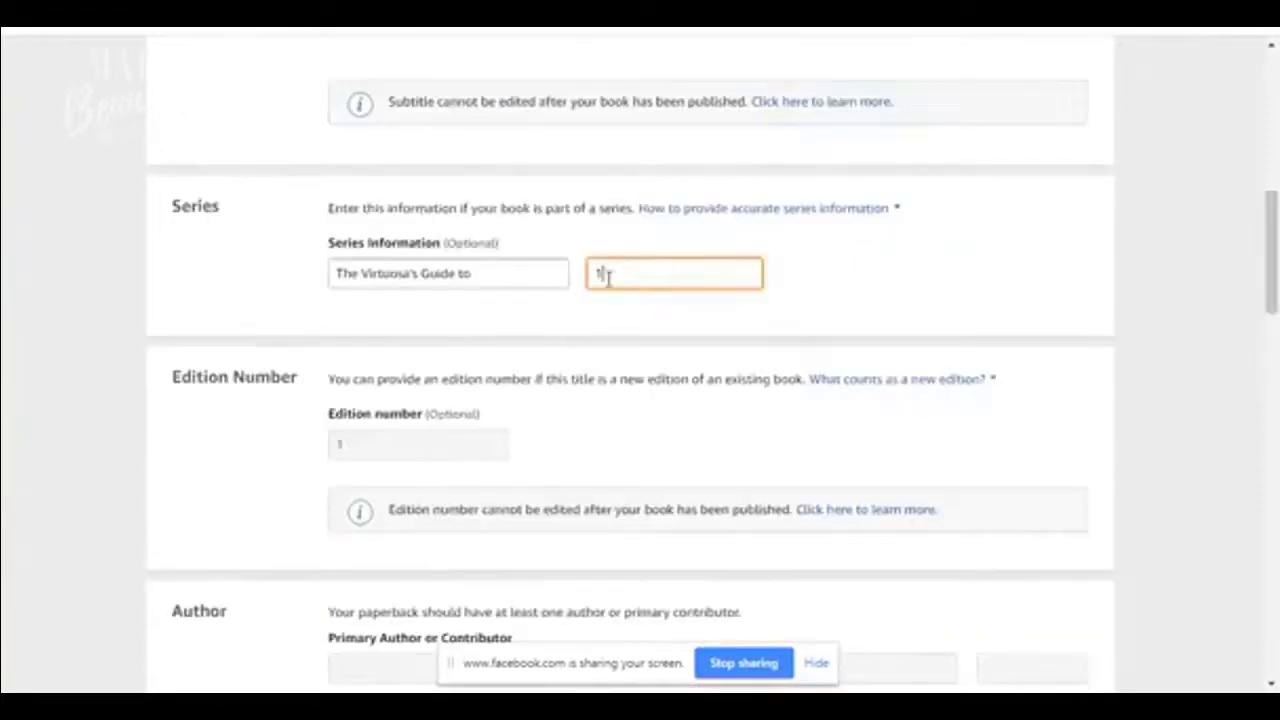
pyautogui.moveTo(1274, 257); pyautogui.dragTo(1274, 278)
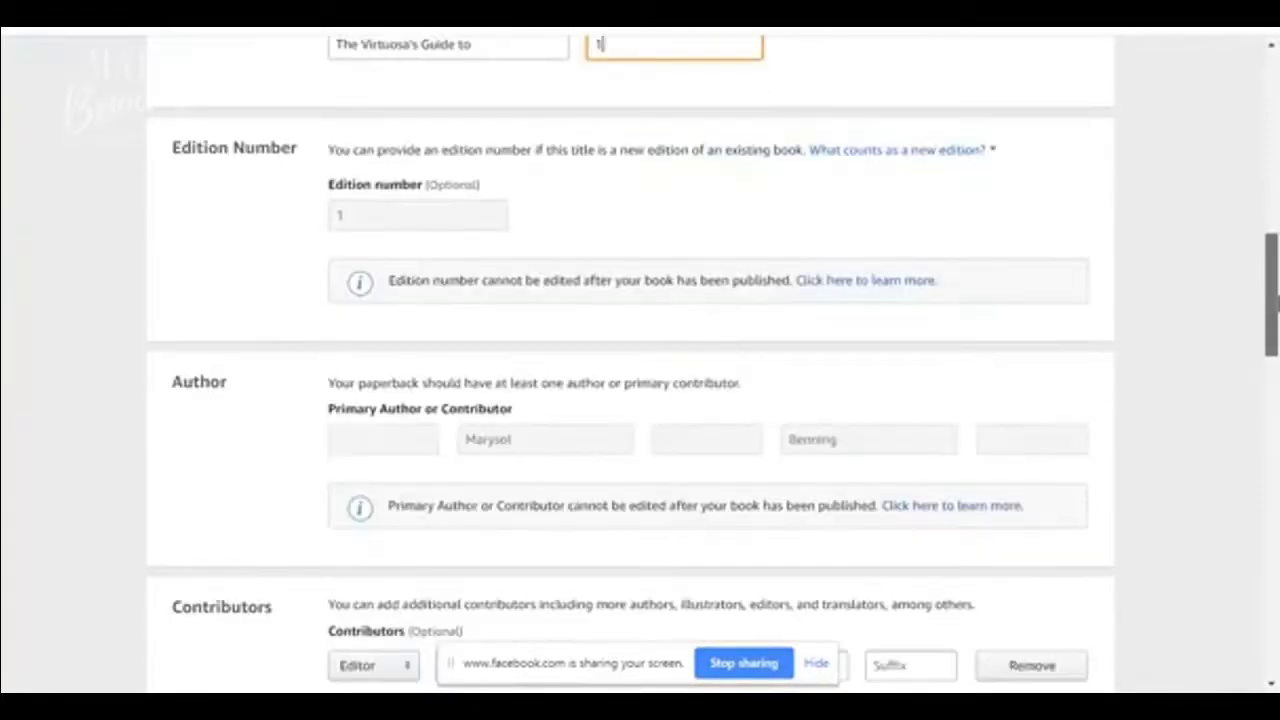
pyautogui.scroll(2, 272, 248)
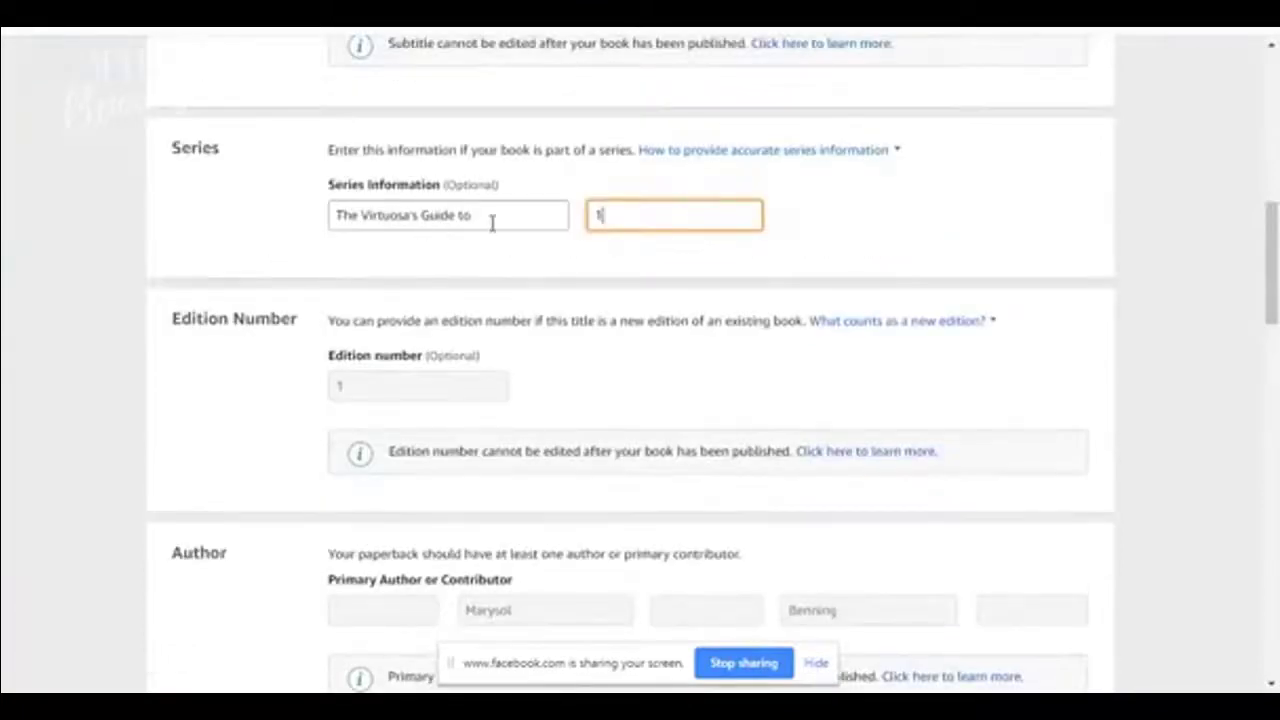
pyautogui.moveTo(491, 223); pyautogui.dragTo(345, 242)
pyautogui.click(514, 257)
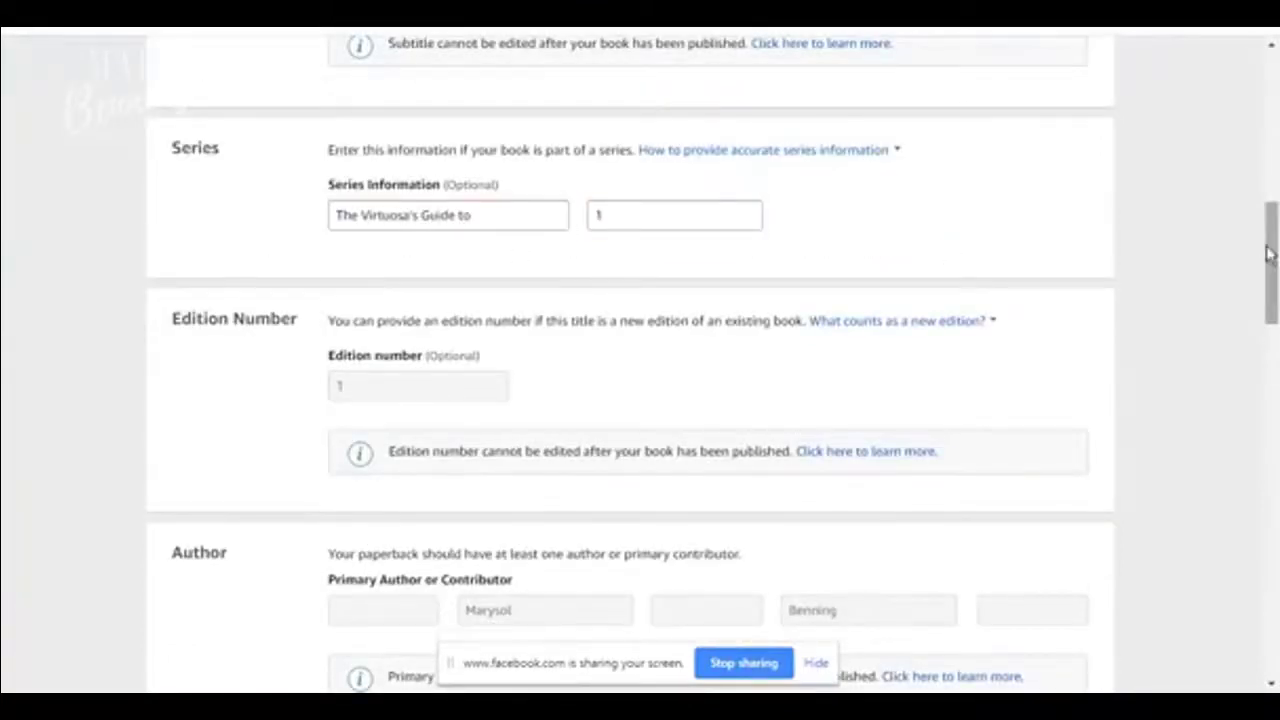
# Step: Review the edition number, primary author and additional contributors entered for the paperback
pyautogui.moveTo(1269, 251); pyautogui.dragTo(1270, 285)
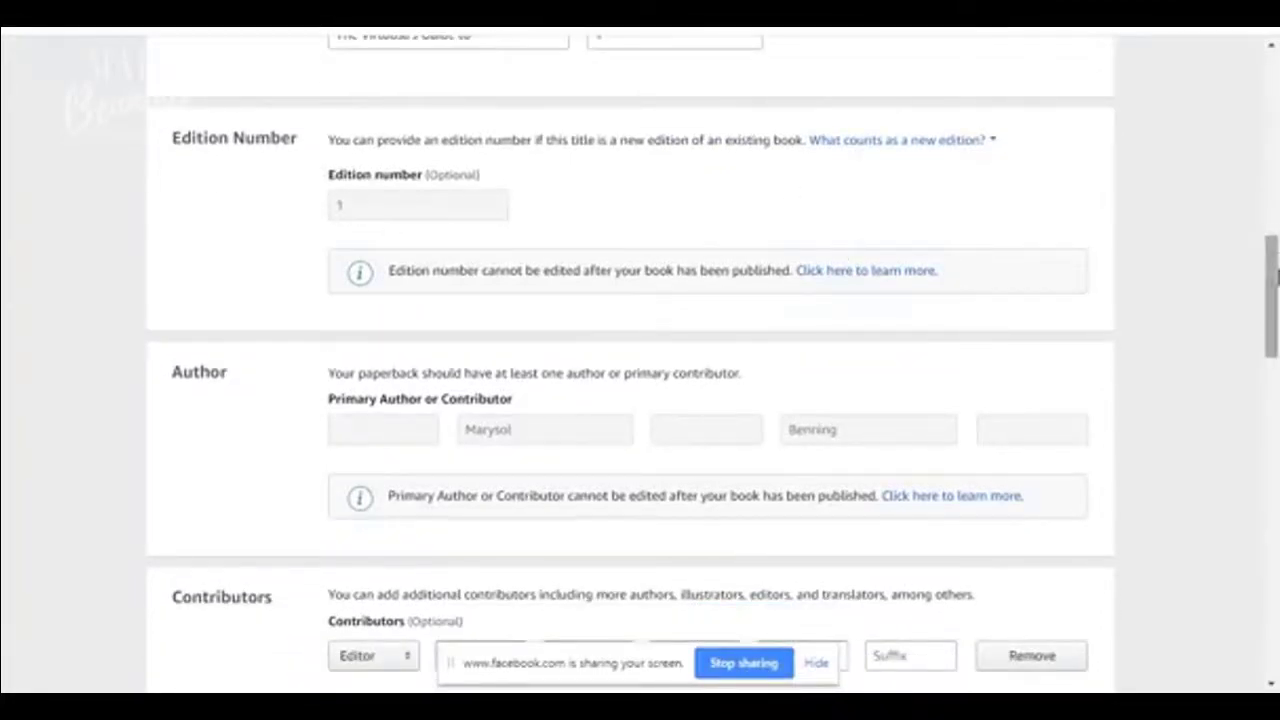
pyautogui.moveTo(1274, 288)
pyautogui.mouseDown()
pyautogui.moveTo(1274, 300)
pyautogui.moveTo(1274, 285)
pyautogui.mouseUp()
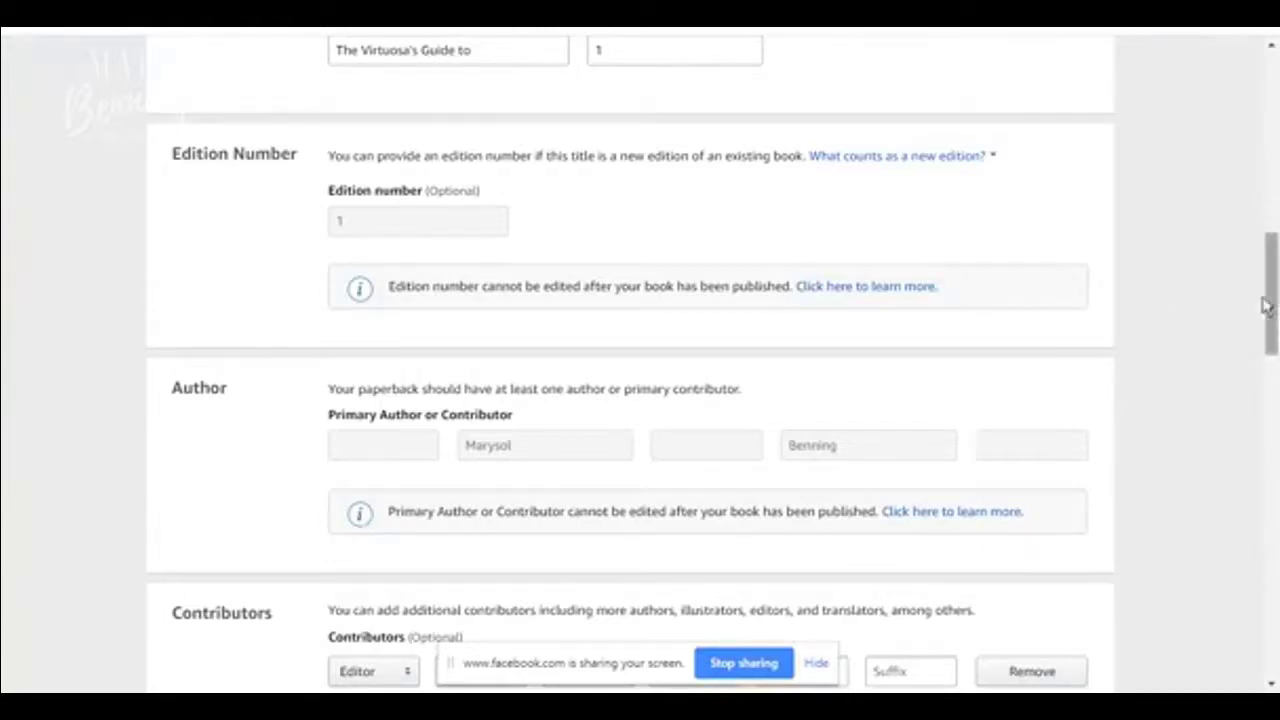
pyautogui.moveTo(1269, 294); pyautogui.dragTo(1272, 315)
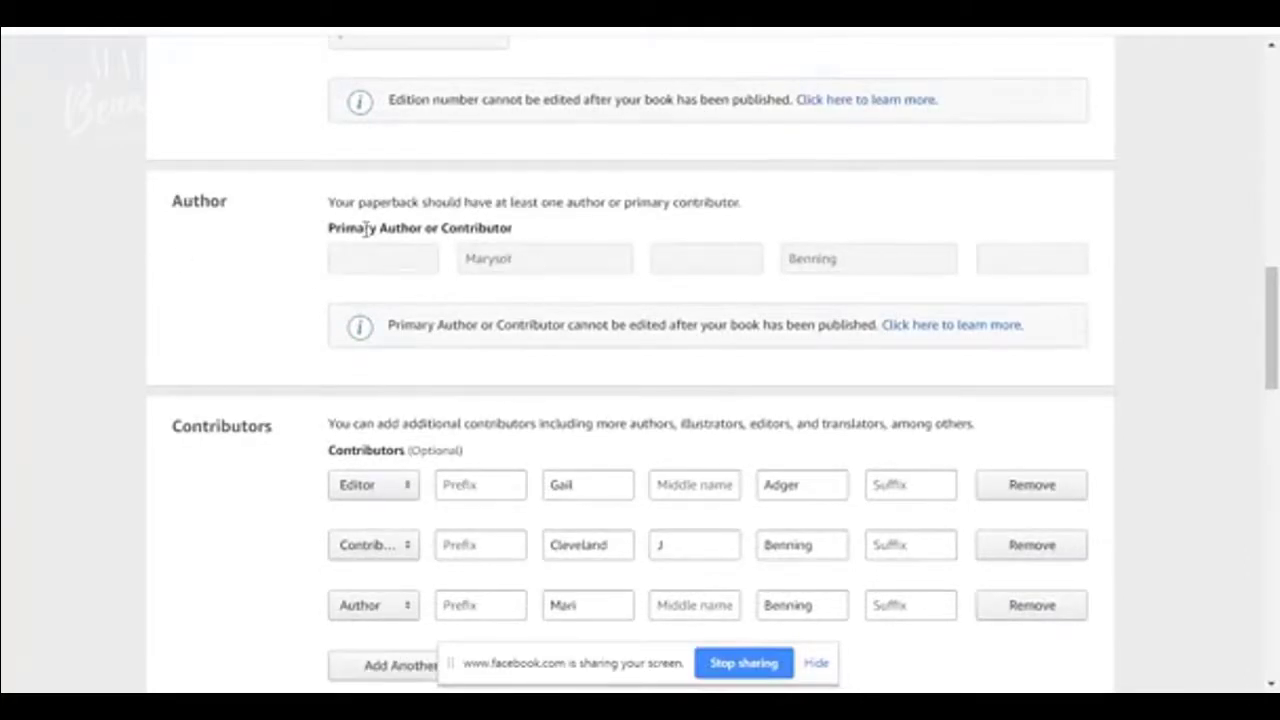
pyautogui.moveTo(1269, 310); pyautogui.dragTo(1269, 346)
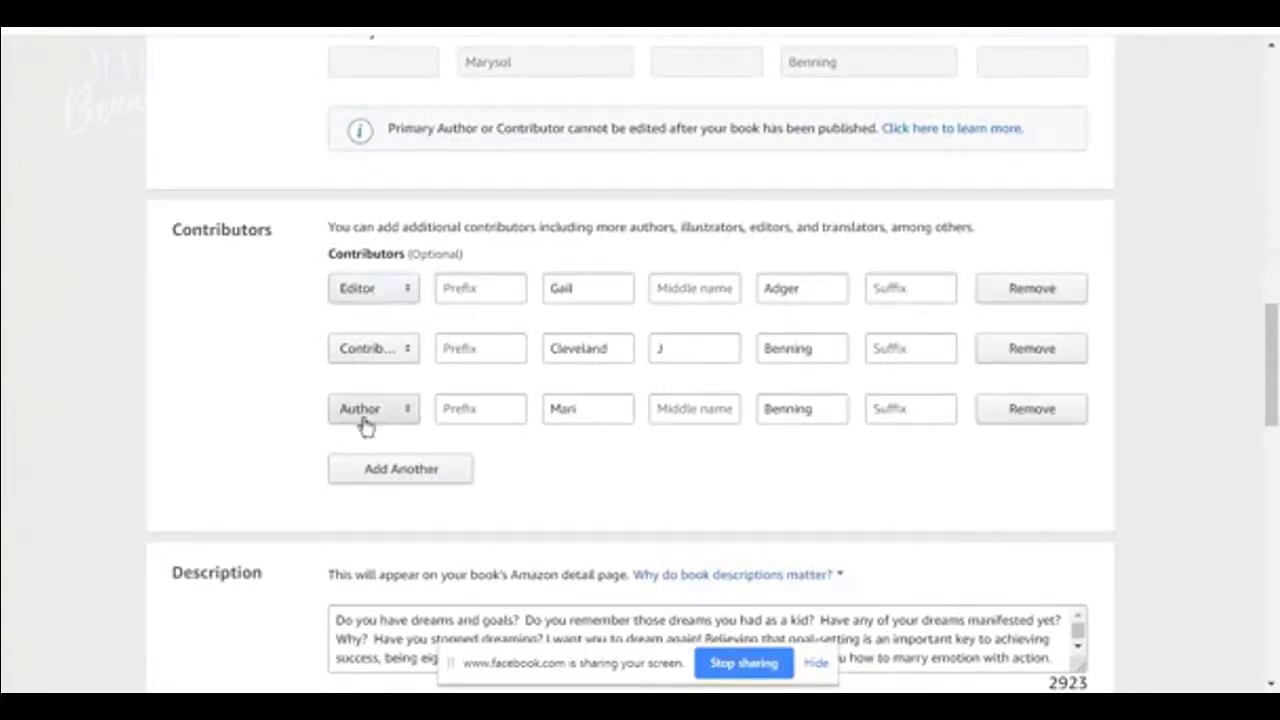
# Step: Read through the book description that appears on the Amazon detail page
pyautogui.moveTo(1270, 368); pyautogui.dragTo(1273, 439)
pyautogui.moveTo(334, 226); pyautogui.dragTo(905, 316)
pyautogui.click(814, 310)
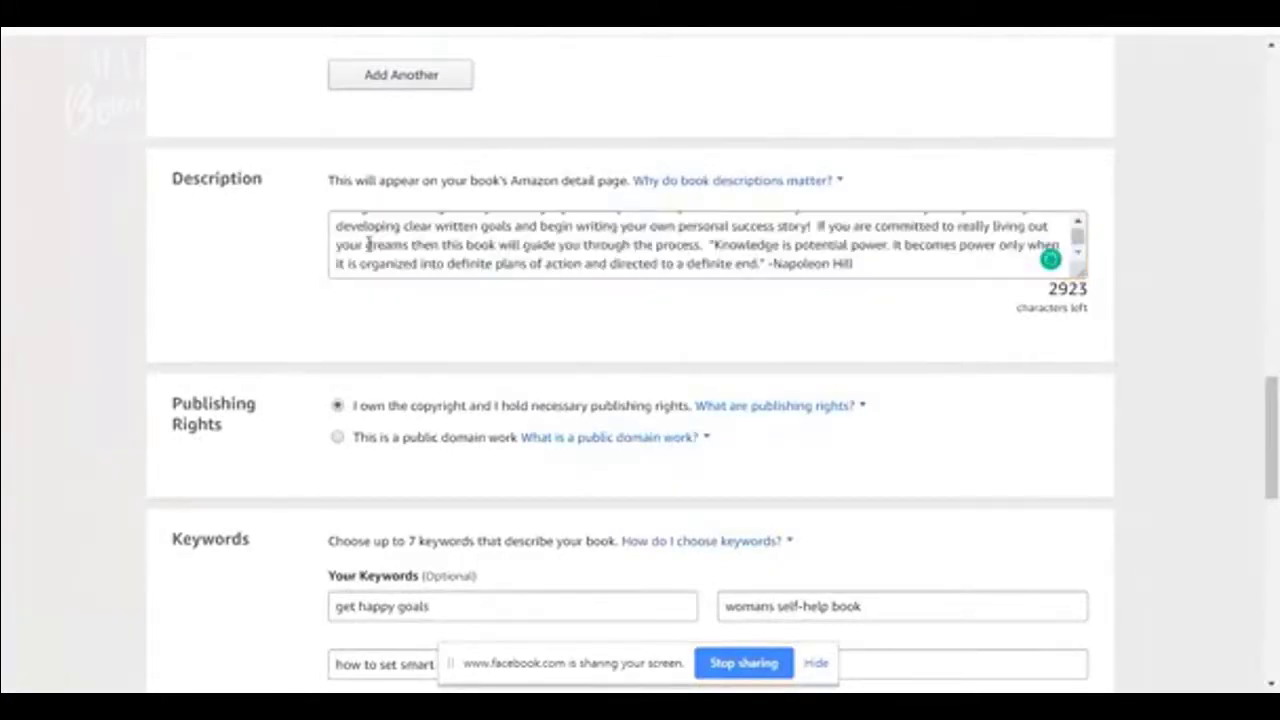
# Step: Compare the copyright-ownership and public-domain publishing rights options, read the public domain explanation, and leave copyright ownership selected
pyautogui.scroll(3, 360, 245)
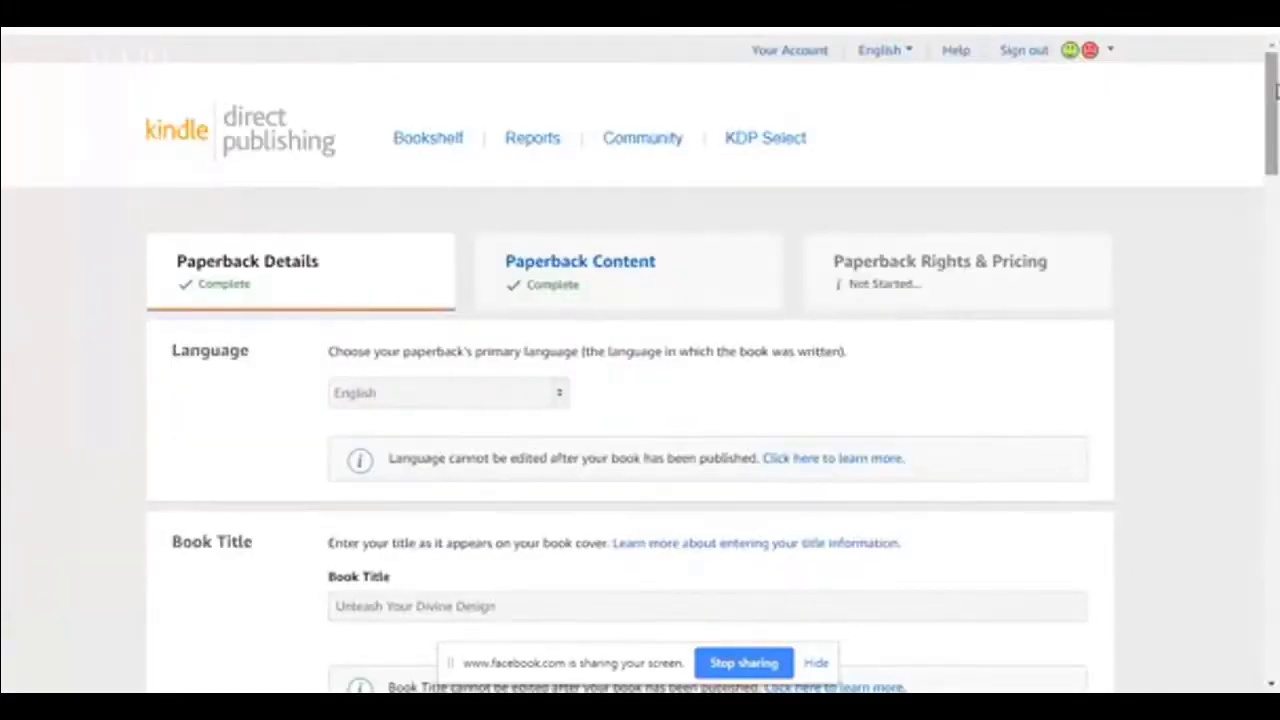
pyautogui.moveTo(1276, 50); pyautogui.dragTo(1274, 422)
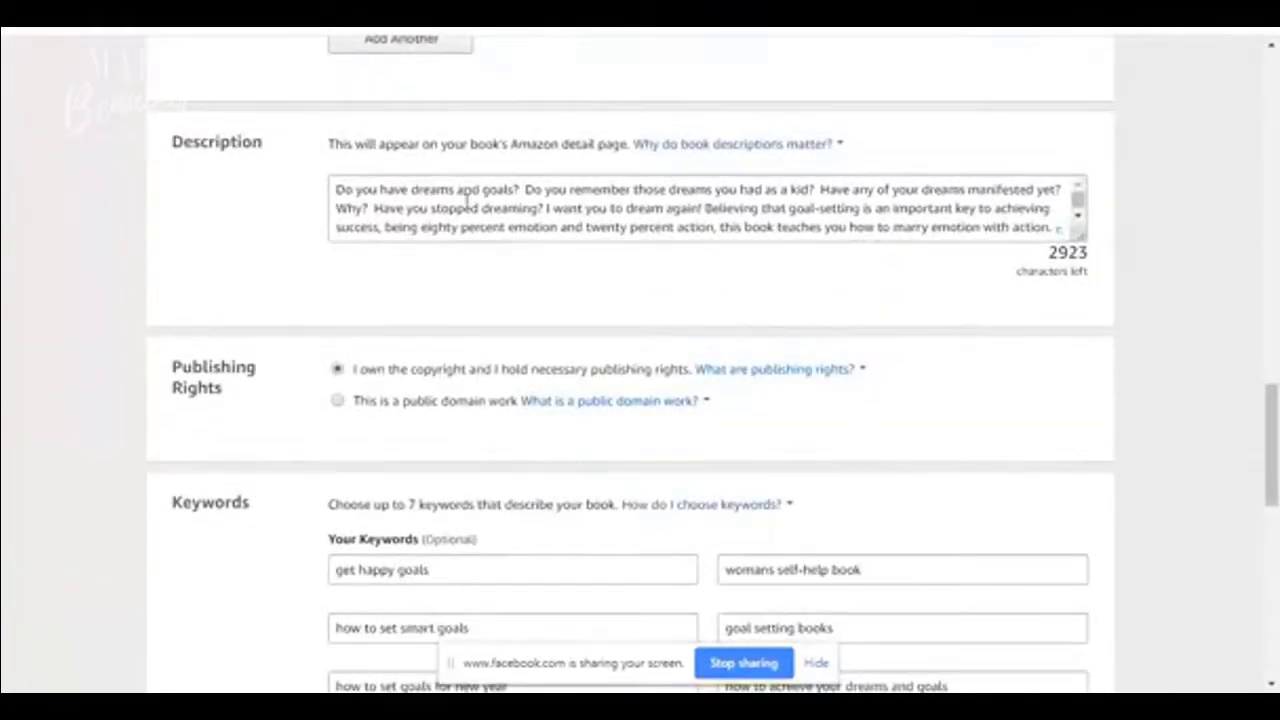
pyautogui.scroll(-2, 400, 175)
pyautogui.click(338, 142)
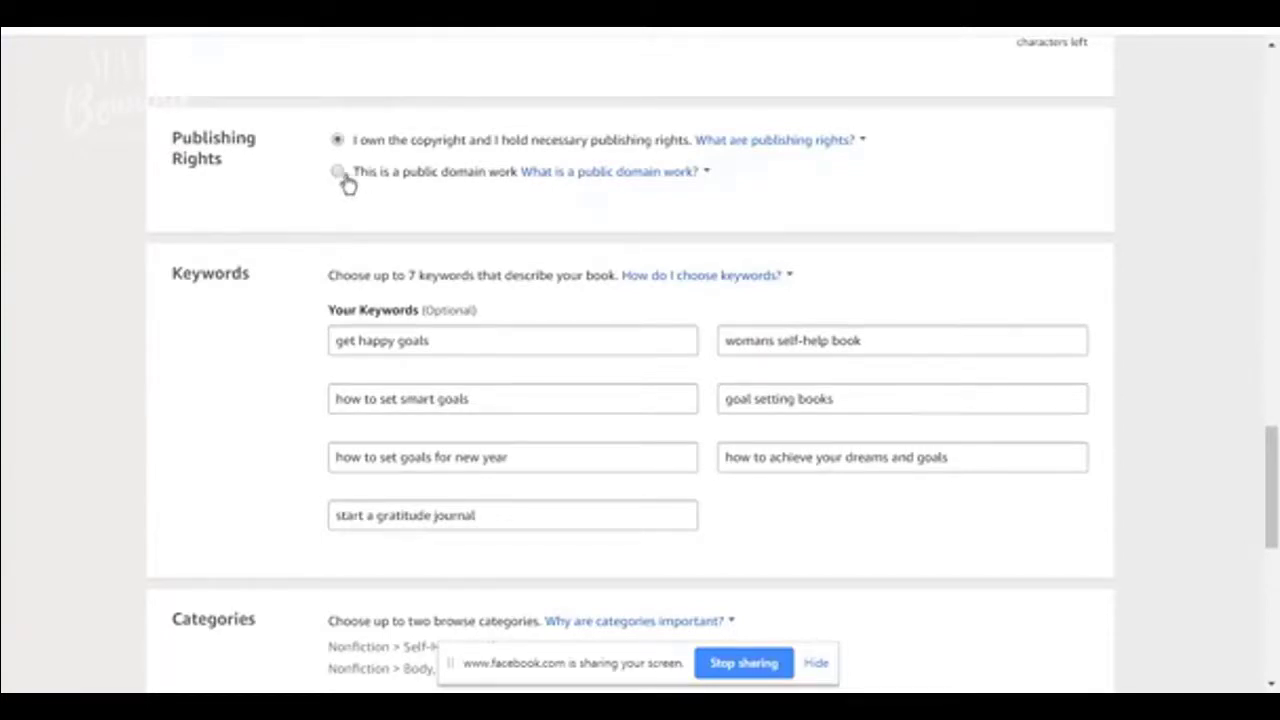
pyautogui.click(340, 174)
pyautogui.click(338, 142)
pyautogui.click(610, 172)
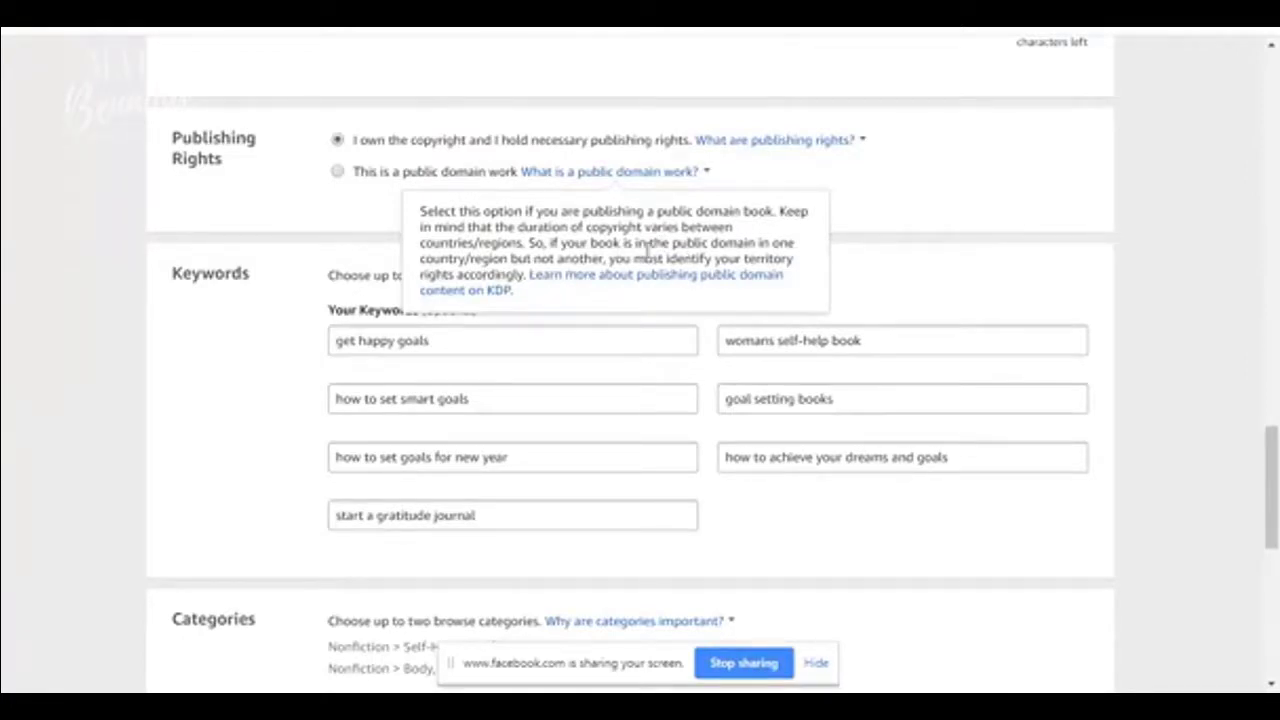
pyautogui.click(862, 141)
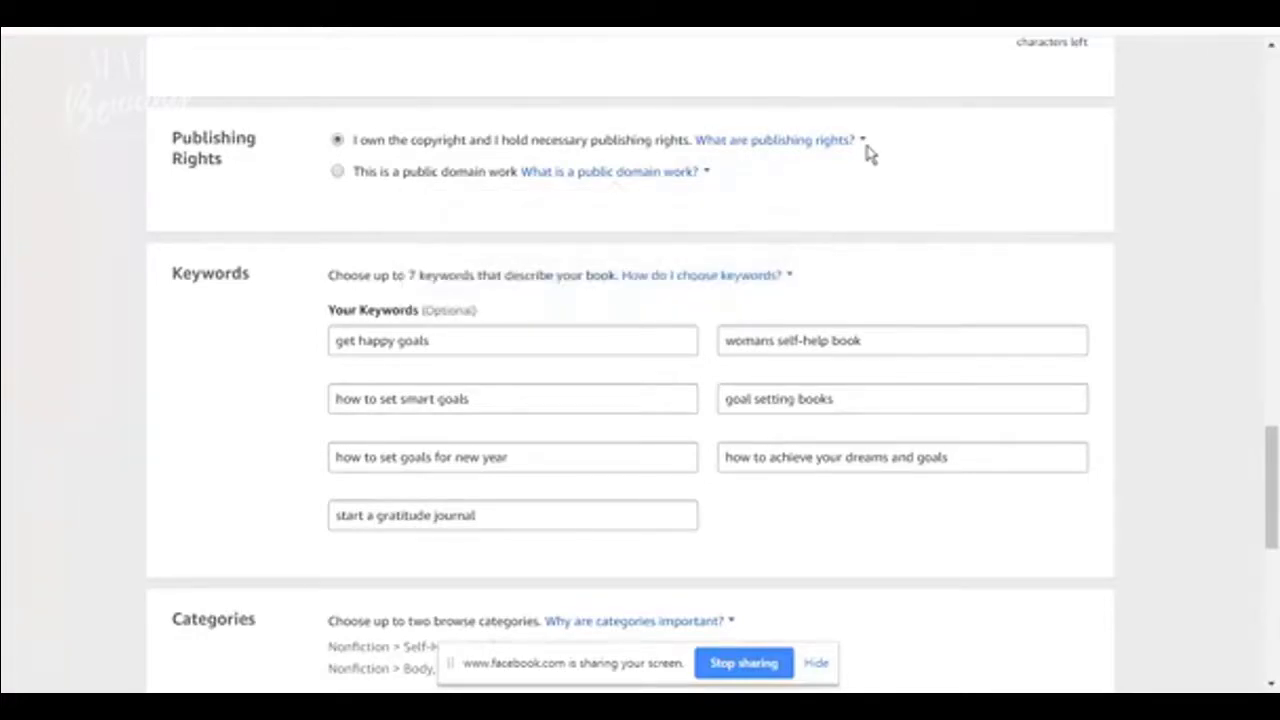
pyautogui.click(15, 355)
# Step: Read the guidance on choosing keywords and go through the seven keyword fields entered for the book
pyautogui.moveTo(1272, 480); pyautogui.dragTo(1272, 511)
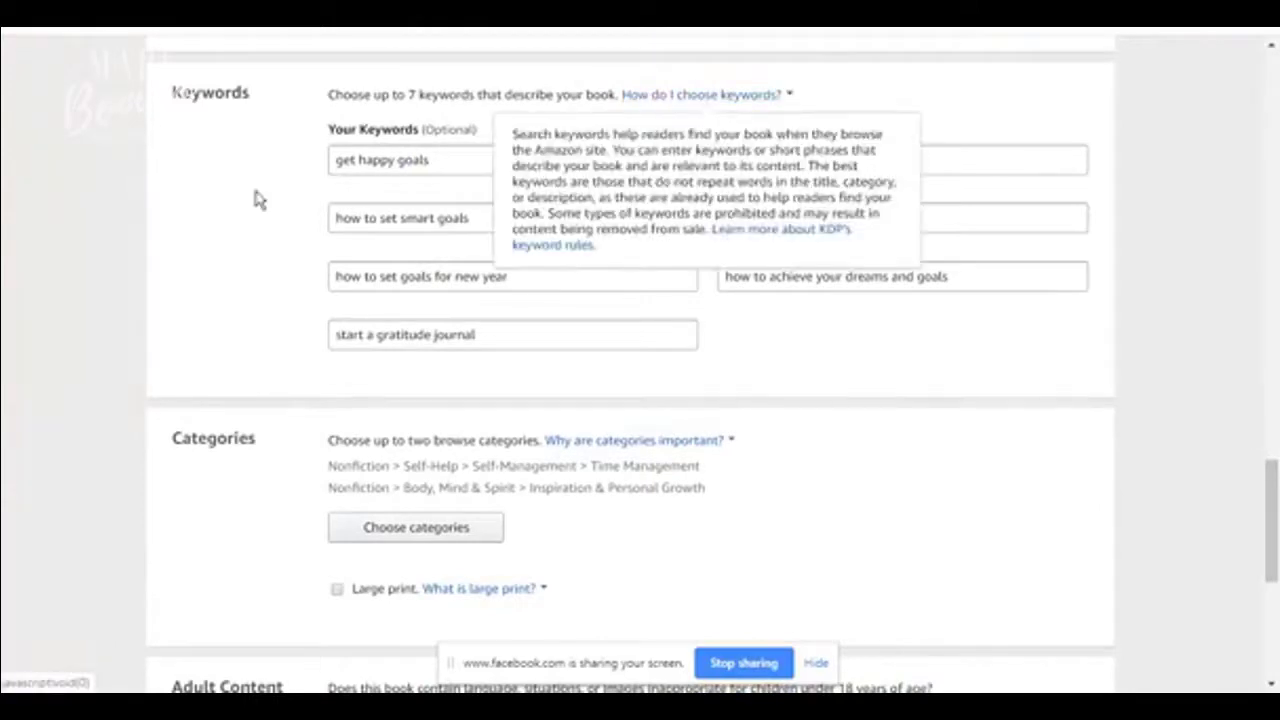
pyautogui.click(476, 165)
pyautogui.click(481, 212)
pyautogui.click(524, 288)
pyautogui.click(511, 338)
pyautogui.click(893, 156)
pyautogui.click(903, 214)
pyautogui.click(983, 274)
# Step: Highlight the whole Keywords section to point out all the search phrases, and clear the highlight
pyautogui.moveTo(1272, 470); pyautogui.dragTo(1272, 474)
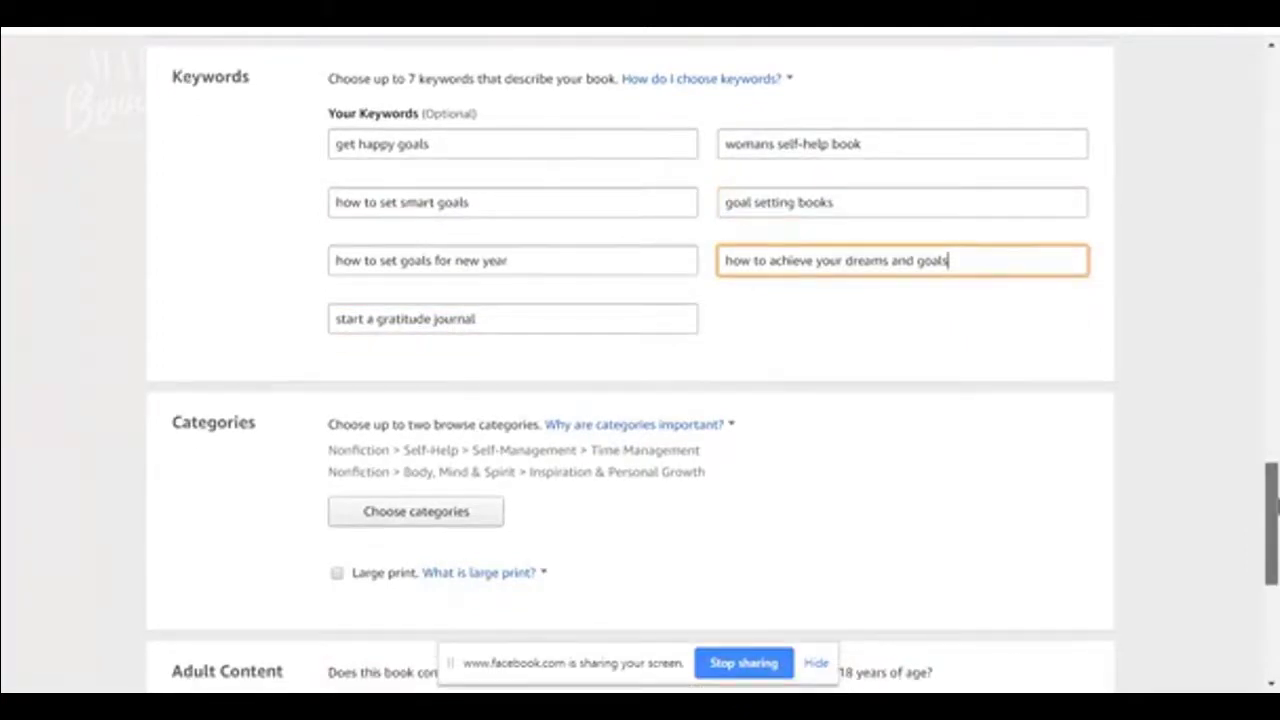
pyautogui.moveTo(171, 78); pyautogui.dragTo(928, 330)
pyautogui.click(920, 327)
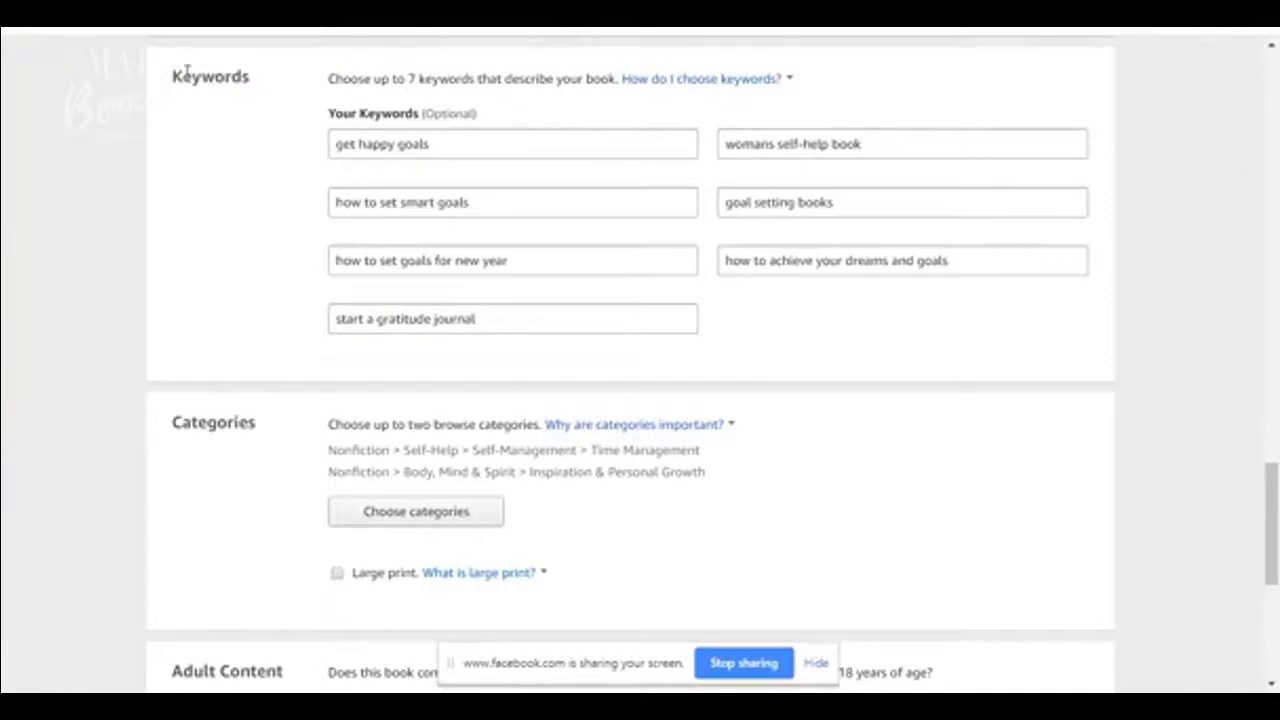
pyautogui.moveTo(172, 76); pyautogui.dragTo(894, 323)
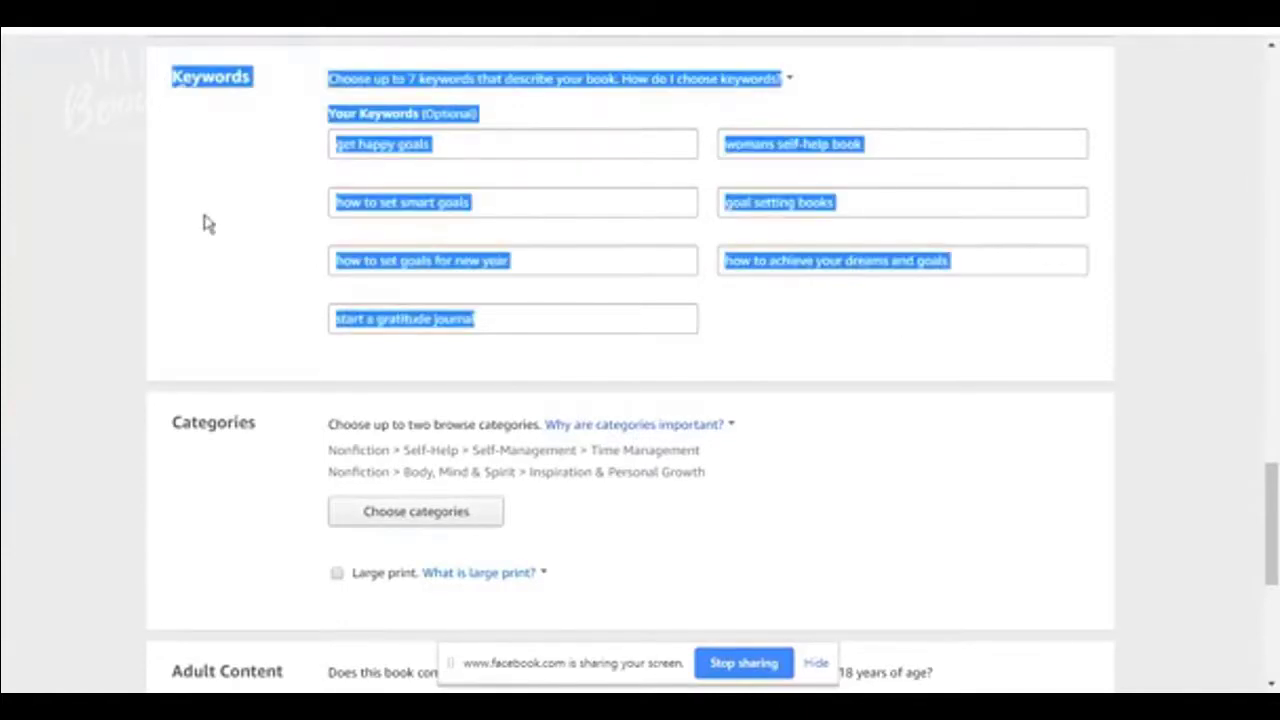
pyautogui.click(316, 152)
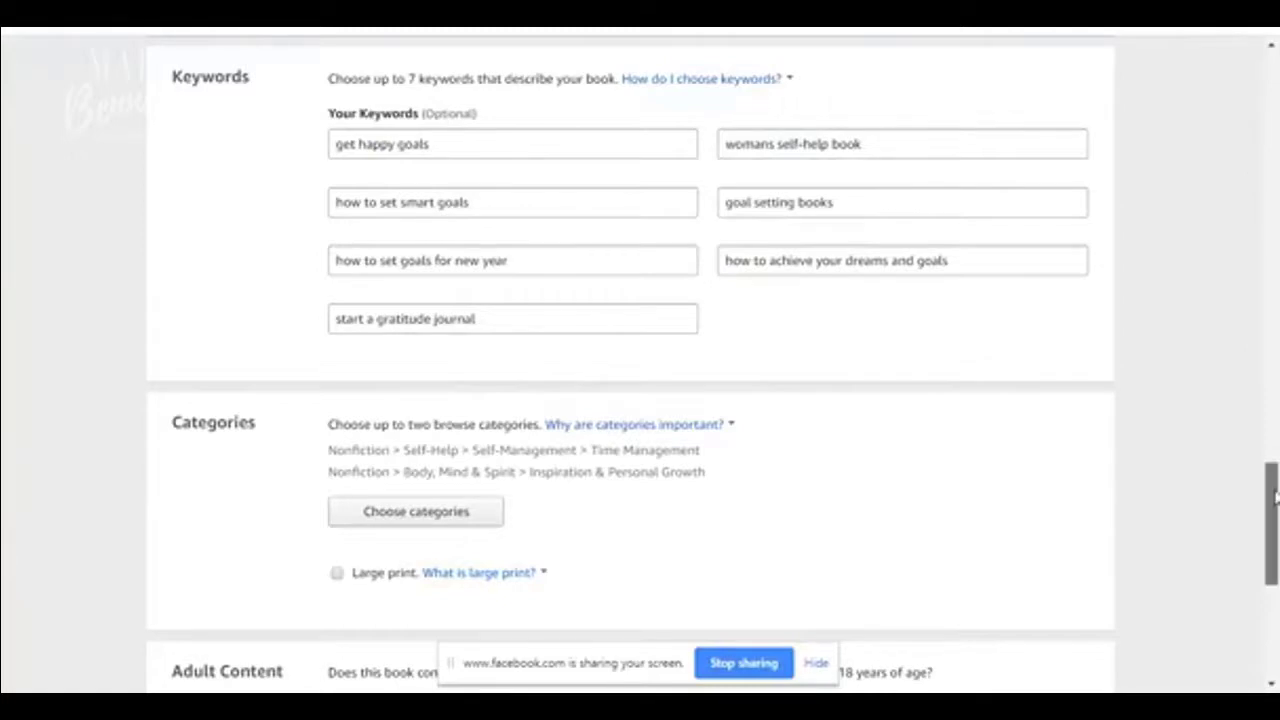
# Step: Examine individual keyword phrases such as "how to set goals for new year" and "goal setting books" without editing them
pyautogui.moveTo(1274, 497)
pyautogui.mouseDown()
pyautogui.moveTo(1274, 527)
pyautogui.moveTo(1274, 481)
pyautogui.mouseUp()
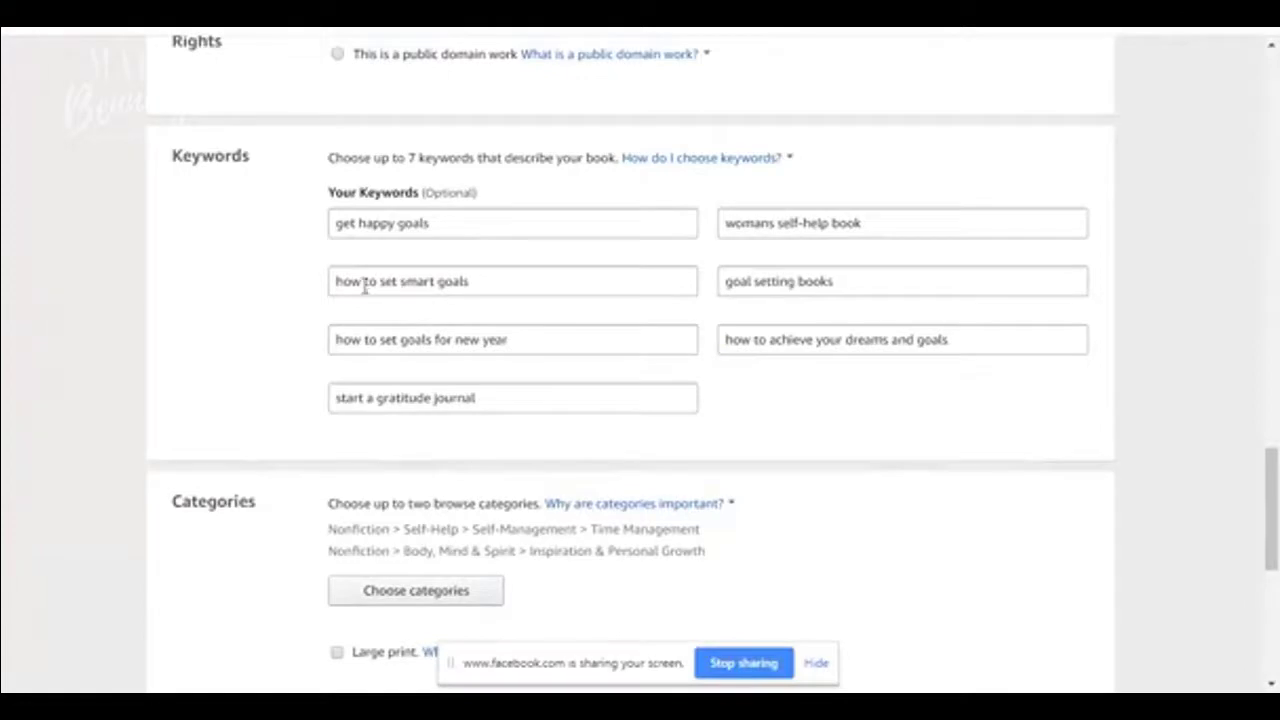
pyautogui.moveTo(517, 337); pyautogui.dragTo(338, 339)
pyautogui.click(390, 339)
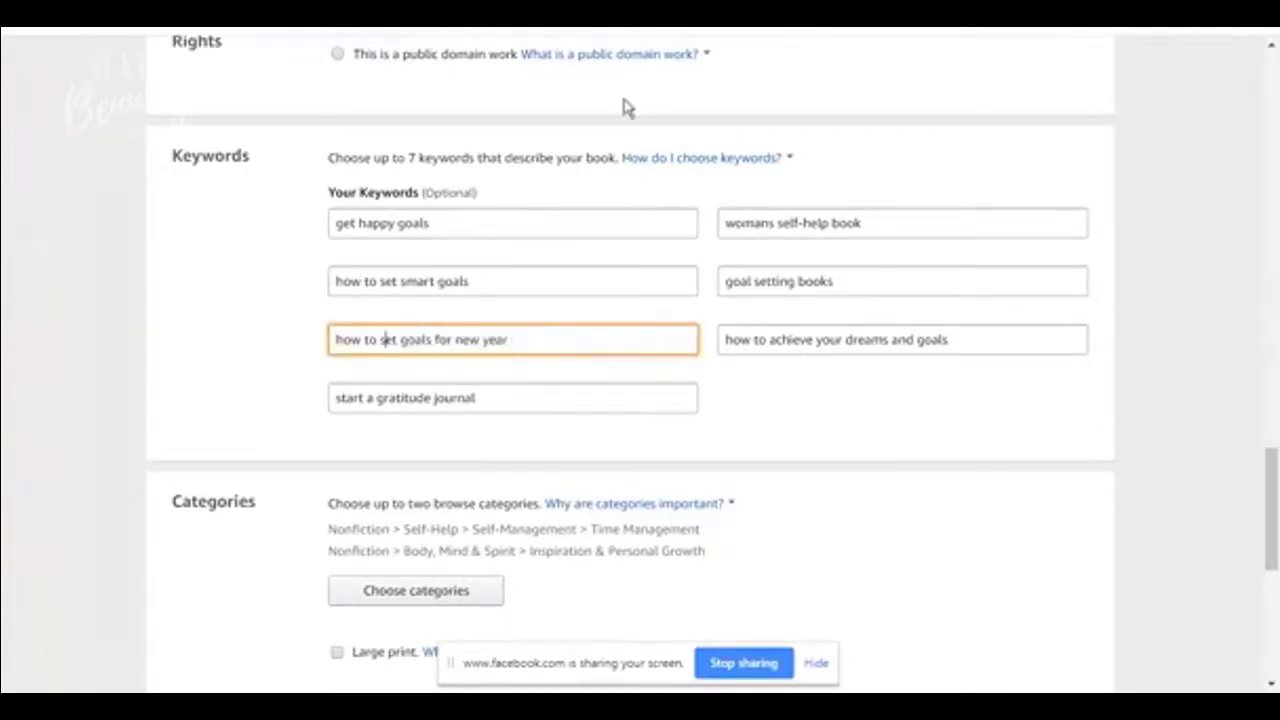
pyautogui.click(970, 284)
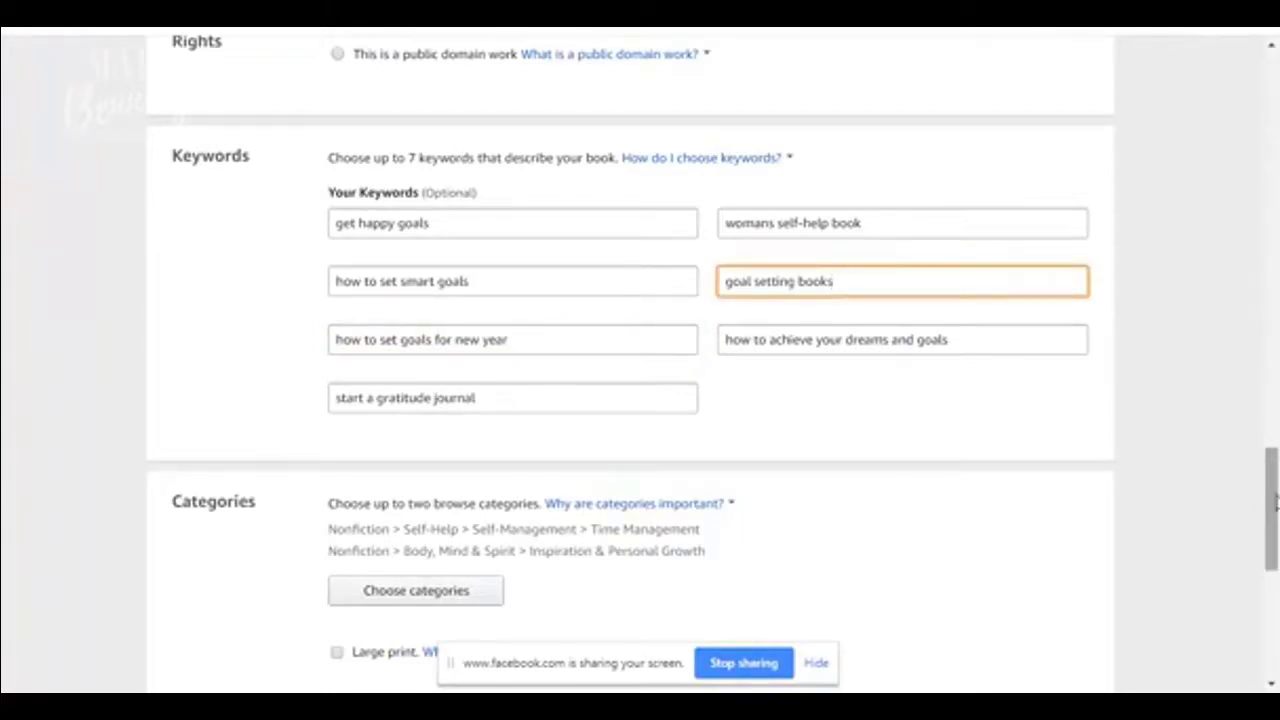
pyautogui.scroll(-1, 297, 266)
pyautogui.moveTo(170, 120); pyautogui.dragTo(266, 143)
pyautogui.click(266, 143)
# Step: Read why browse categories are important, then save the paperback details and continue to the paperback content stage
pyautogui.moveTo(1272, 480); pyautogui.dragTo(1272, 530)
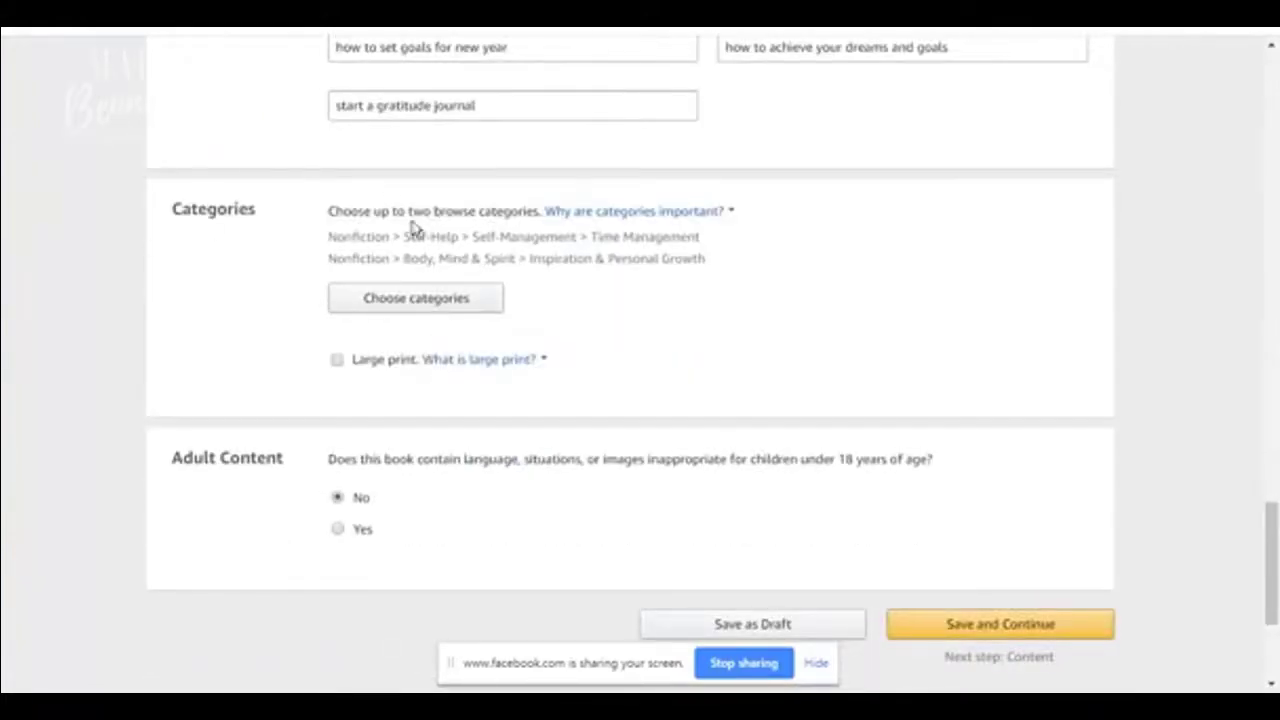
pyautogui.click(566, 220)
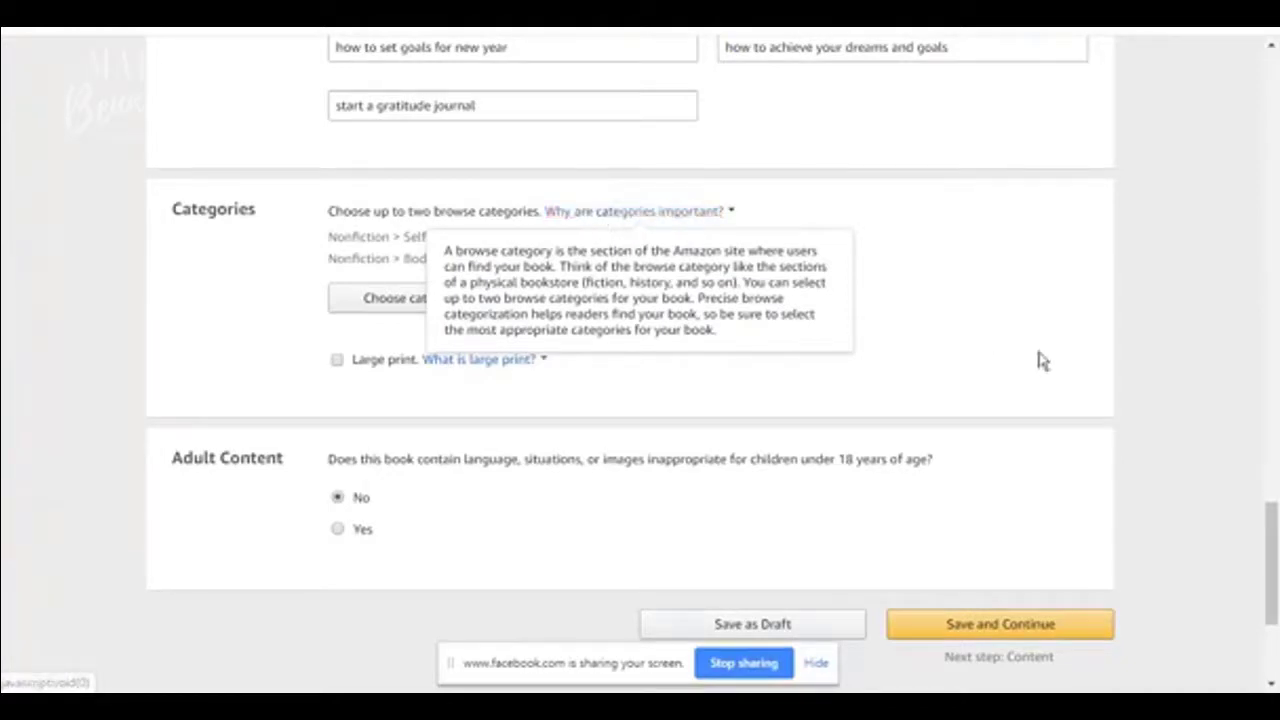
pyautogui.click(960, 308)
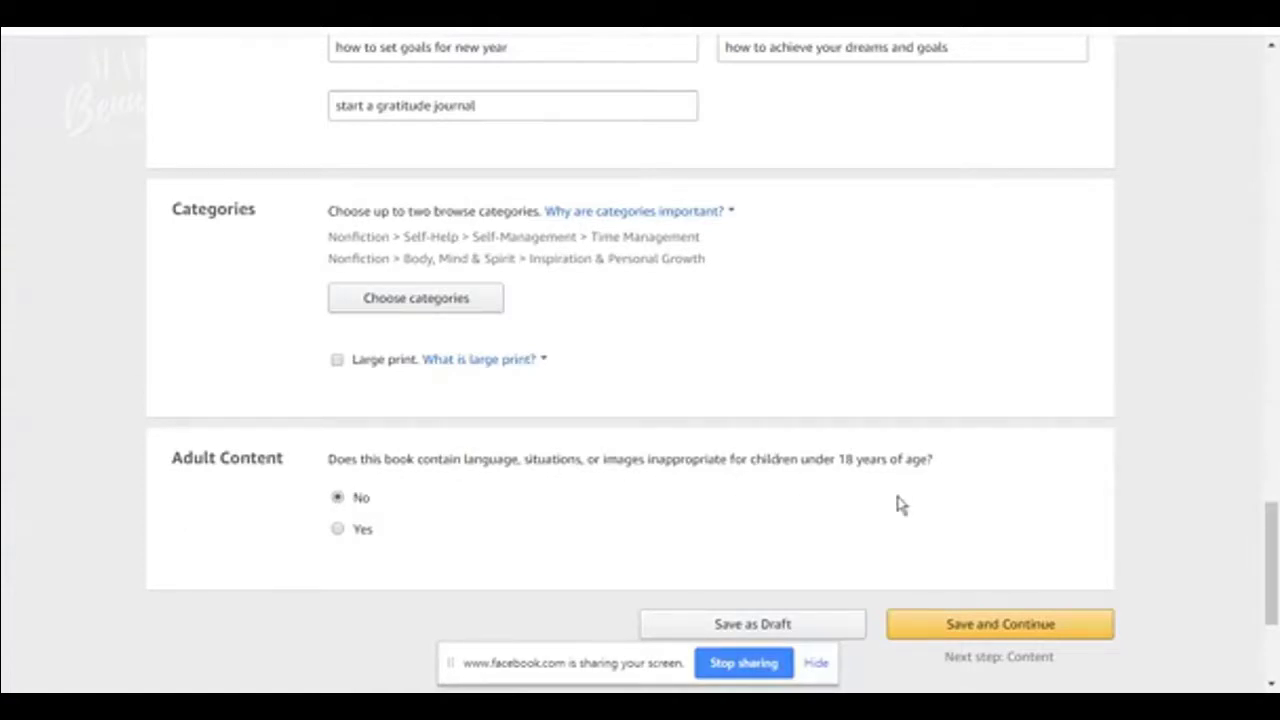
pyautogui.click(949, 630)
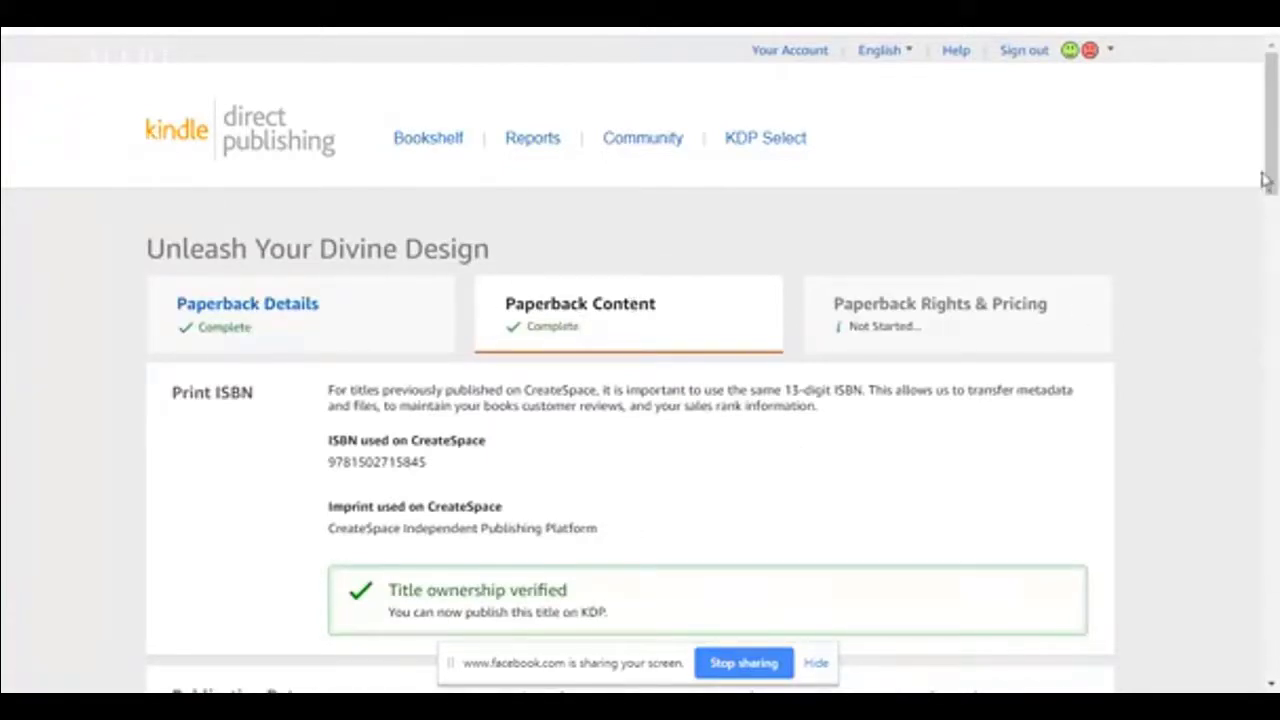
# Step: Review the Print ISBN section, highlighting the label for the ISBN used on CreateSpace
pyautogui.moveTo(1267, 178); pyautogui.dragTo(1267, 216)
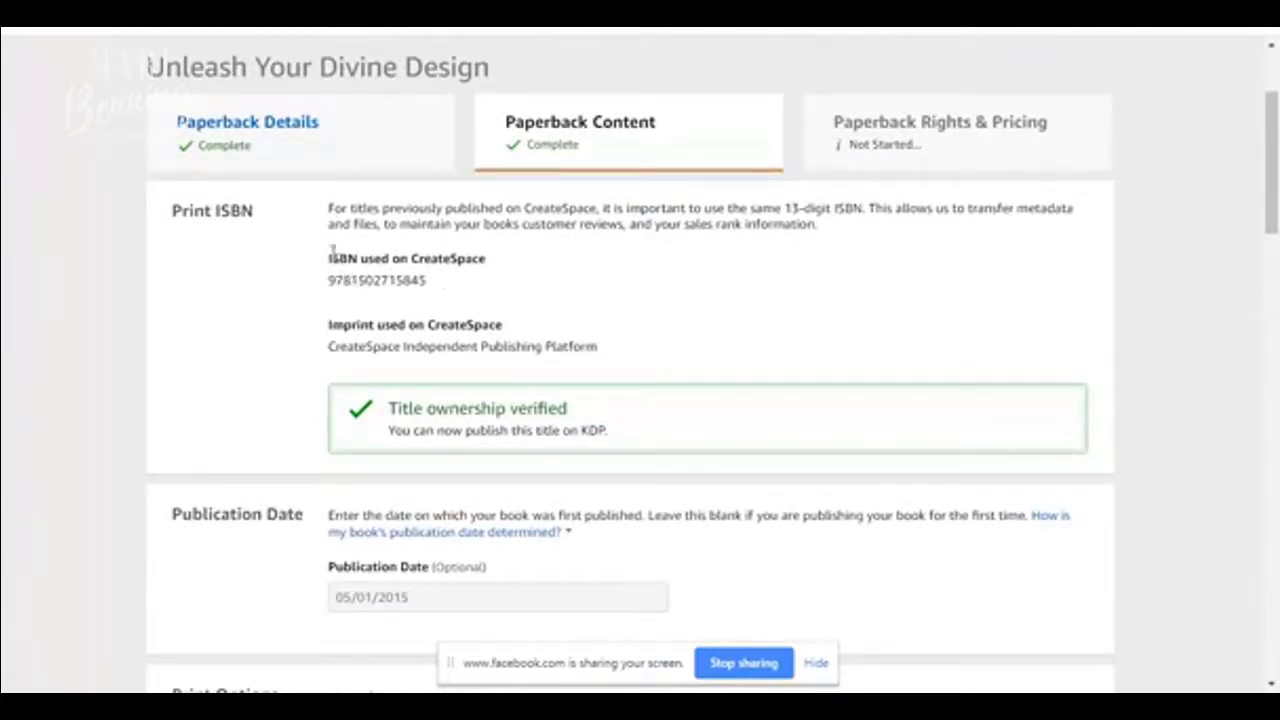
pyautogui.moveTo(330, 255); pyautogui.dragTo(329, 284)
pyautogui.click(492, 274)
pyautogui.click(486, 271)
pyautogui.moveTo(488, 266); pyautogui.dragTo(392, 262)
pyautogui.click(447, 265)
pyautogui.moveTo(505, 266); pyautogui.dragTo(318, 268)
pyautogui.click(503, 268)
pyautogui.moveTo(490, 262); pyautogui.dragTo(330, 259)
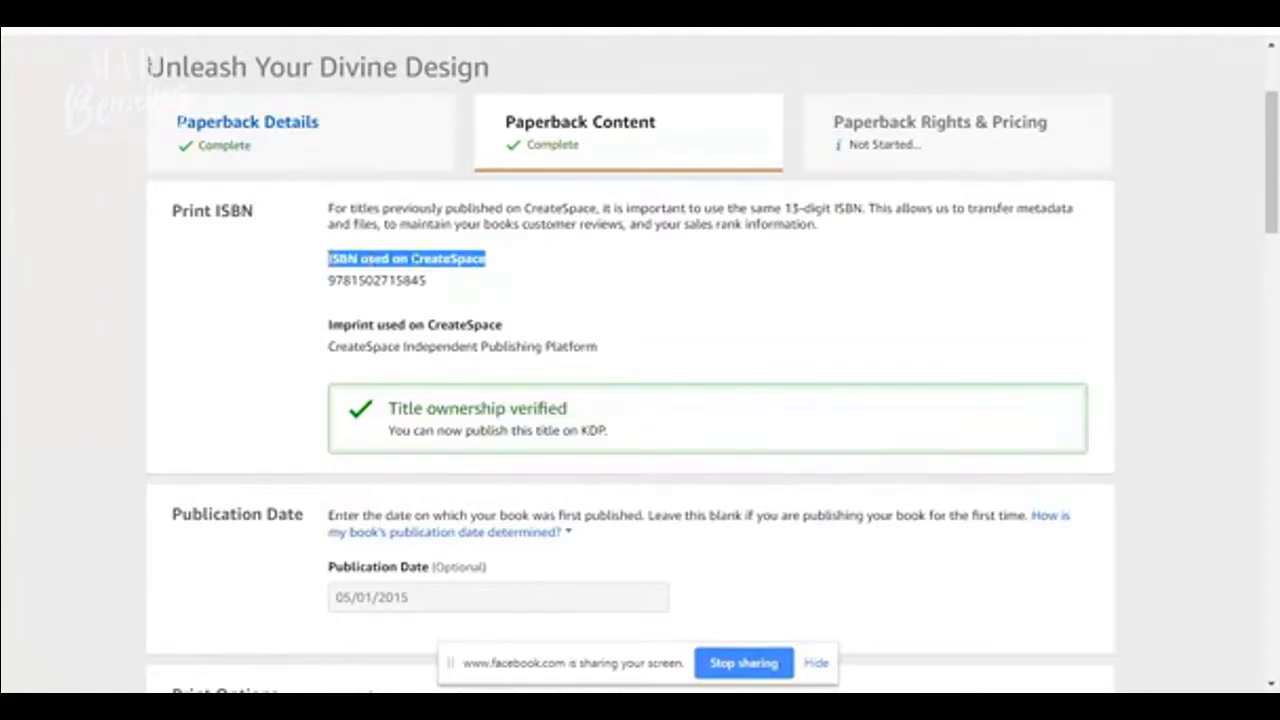
pyautogui.click(354, 214)
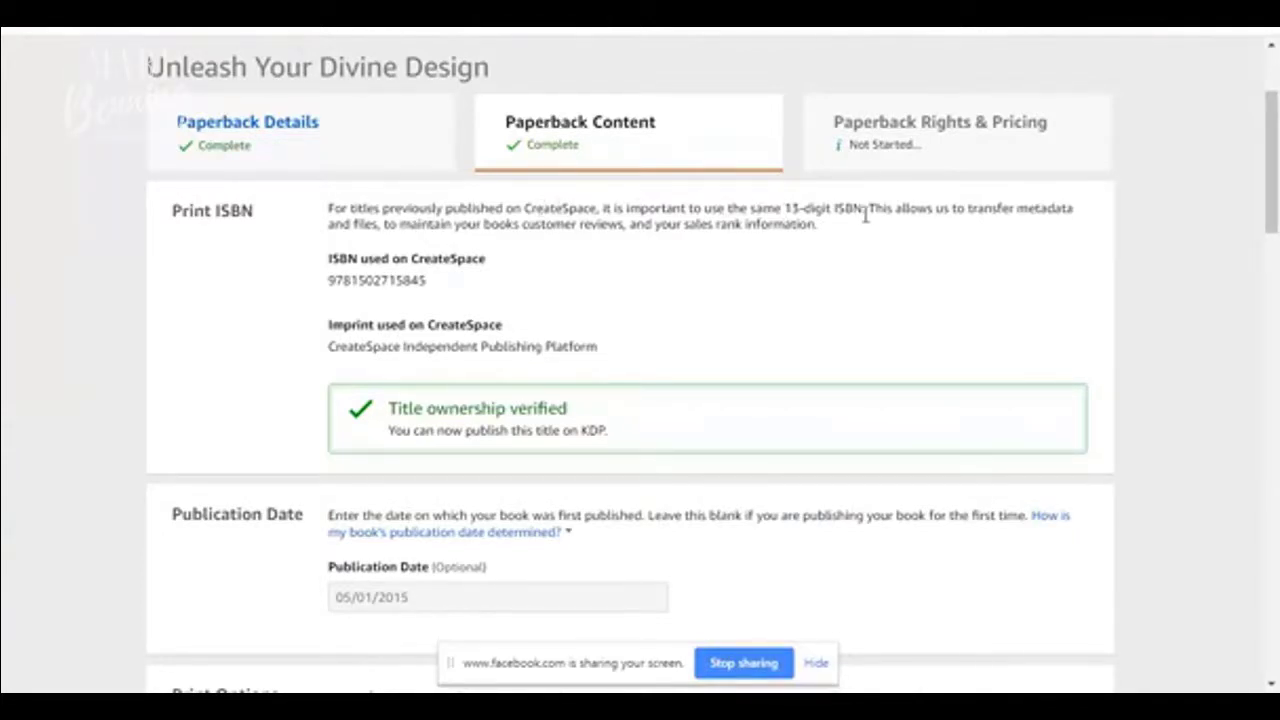
# Step: Read the Print ISBN note on transferring metadata and files, and look over the imprint and title ownership information
pyautogui.moveTo(950, 207); pyautogui.dragTo(1040, 207)
pyautogui.click(927, 238)
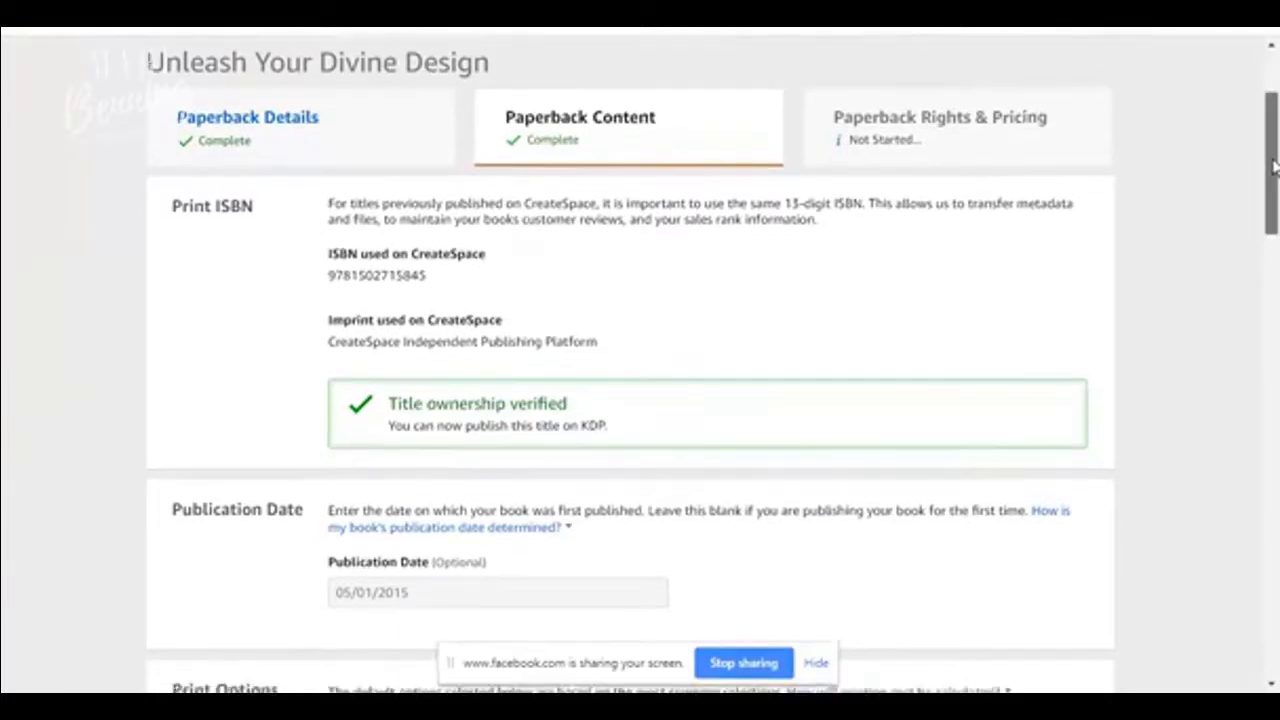
pyautogui.scroll(-1, 1275, 160)
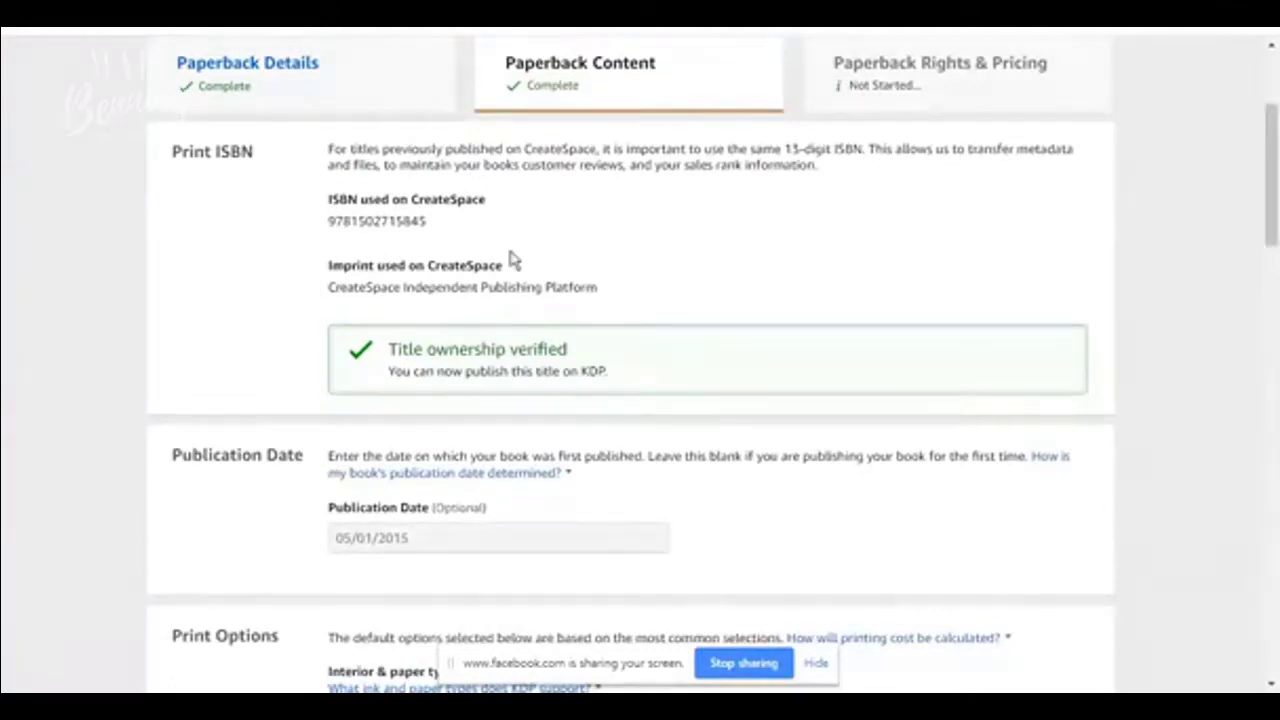
pyautogui.moveTo(210, 151); pyautogui.dragTo(229, 150)
pyautogui.click(748, 230)
# Step: Review the optional publication date and open the explanation of how the publication date is determined
pyautogui.moveTo(1275, 150); pyautogui.dragTo(1275, 212)
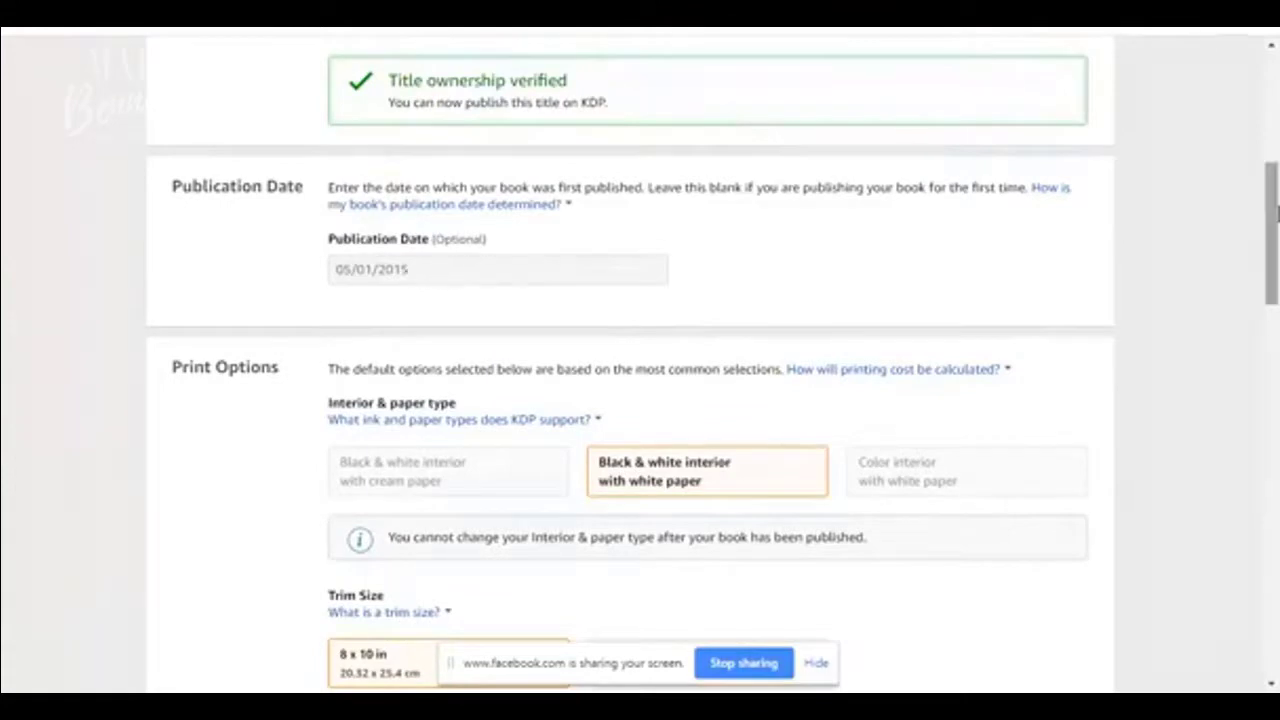
pyautogui.moveTo(1275, 228); pyautogui.dragTo(1249, 214)
pyautogui.click(562, 267)
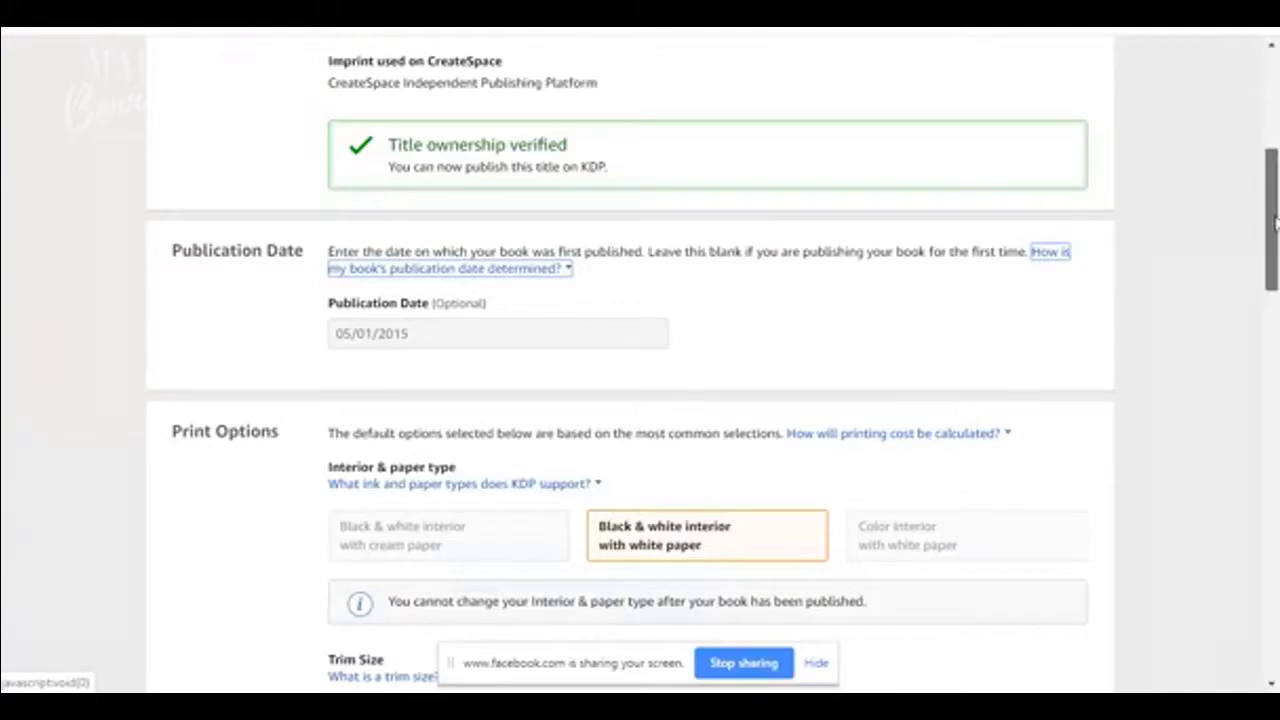
# Step: Review the interior and paper type and the trim size in the print options, including the notes about changes after publication
pyautogui.moveTo(1266, 228); pyautogui.dragTo(1275, 296)
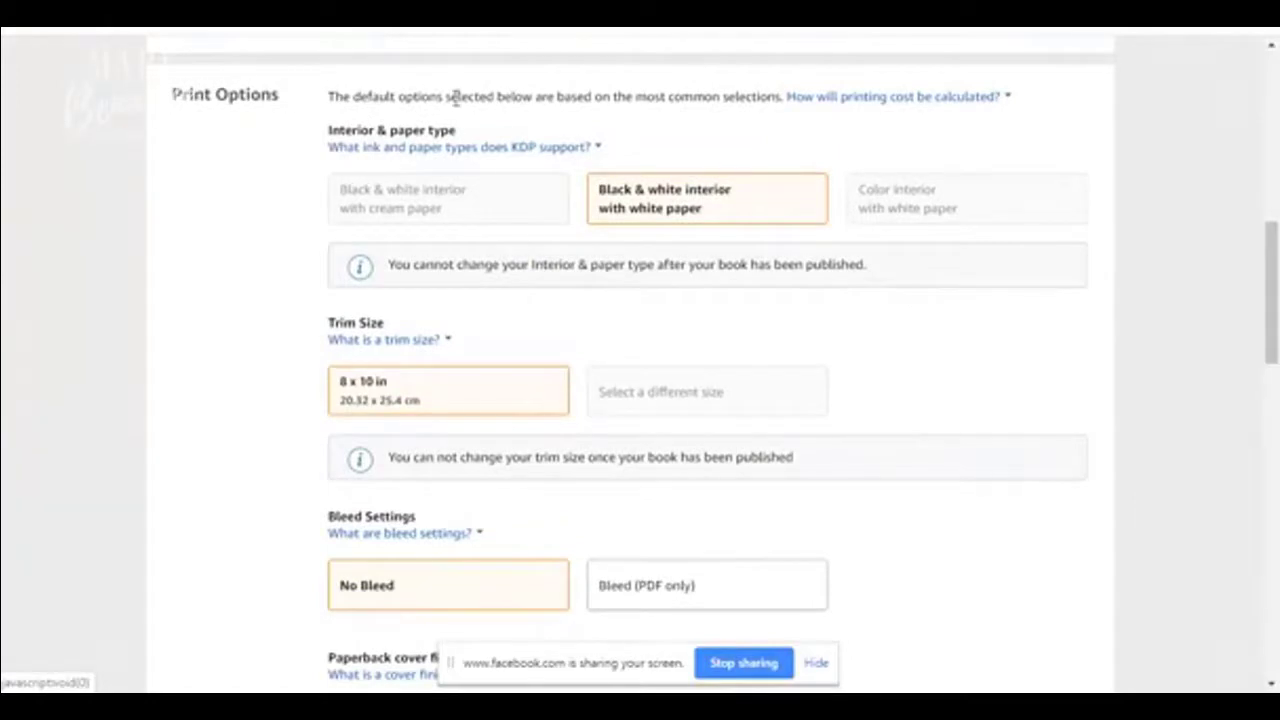
pyautogui.moveTo(457, 157)
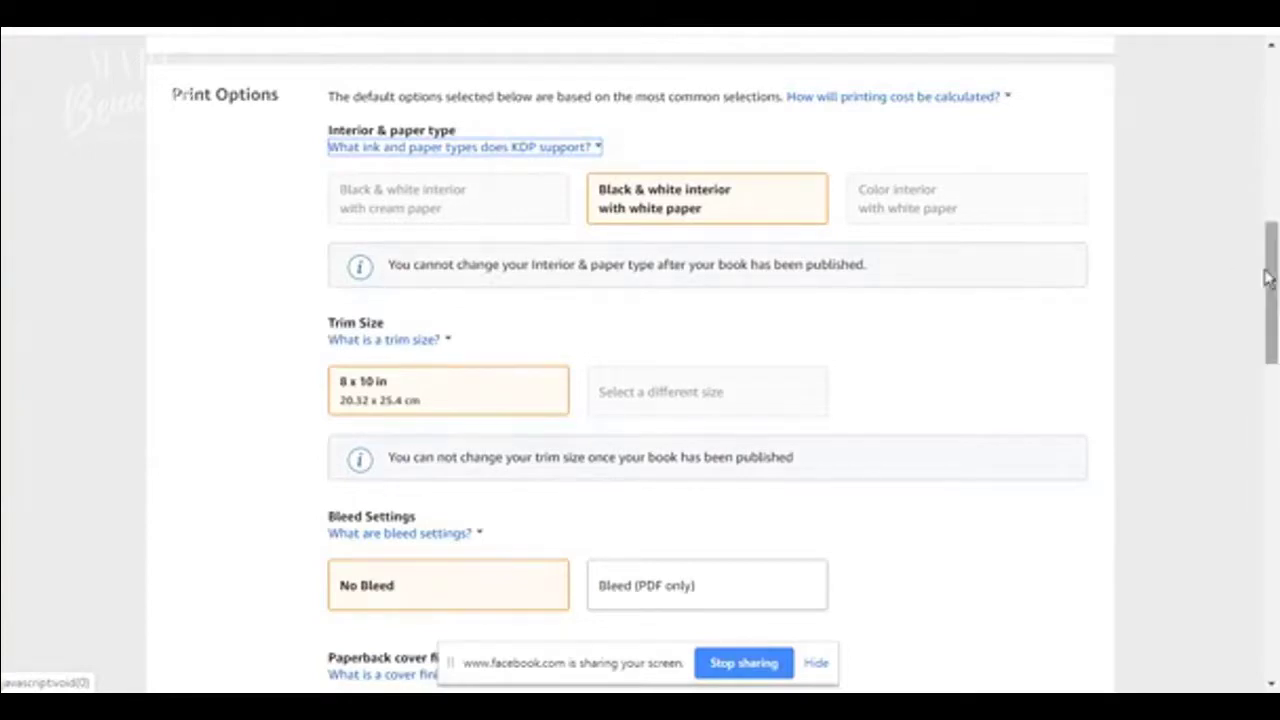
pyautogui.moveTo(1270, 280); pyautogui.dragTo(1271, 291)
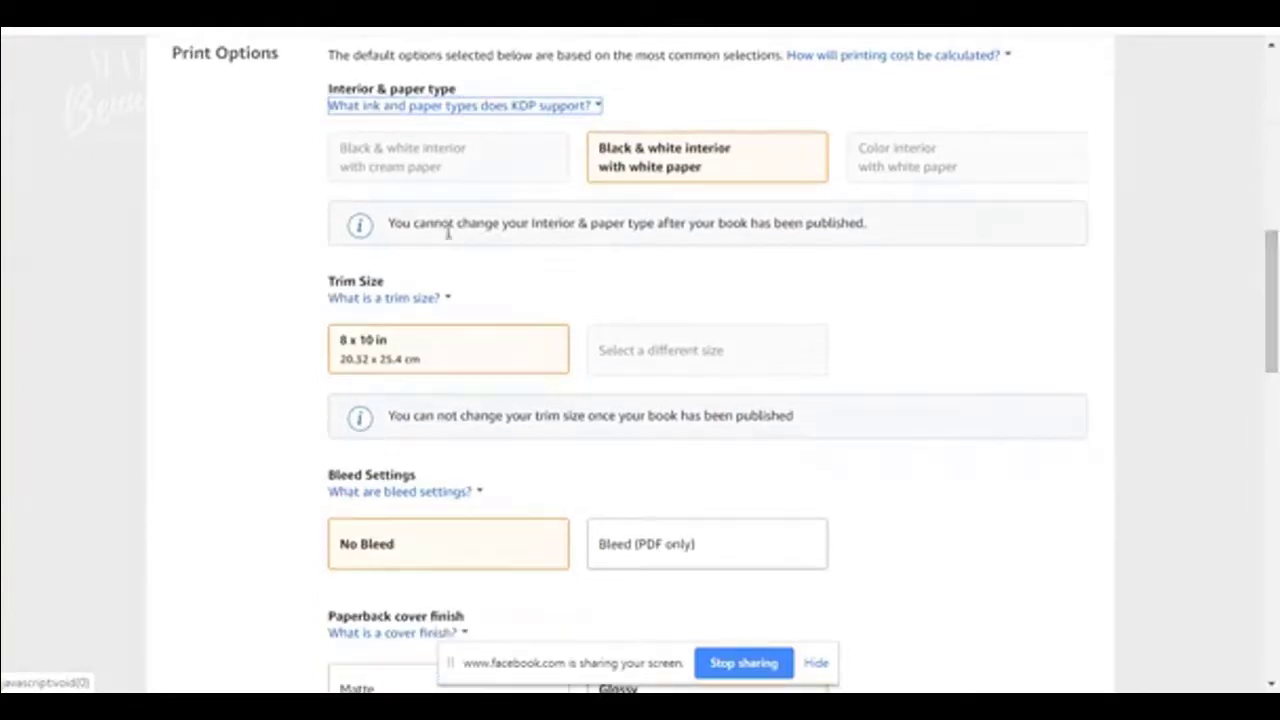
pyautogui.click(840, 222)
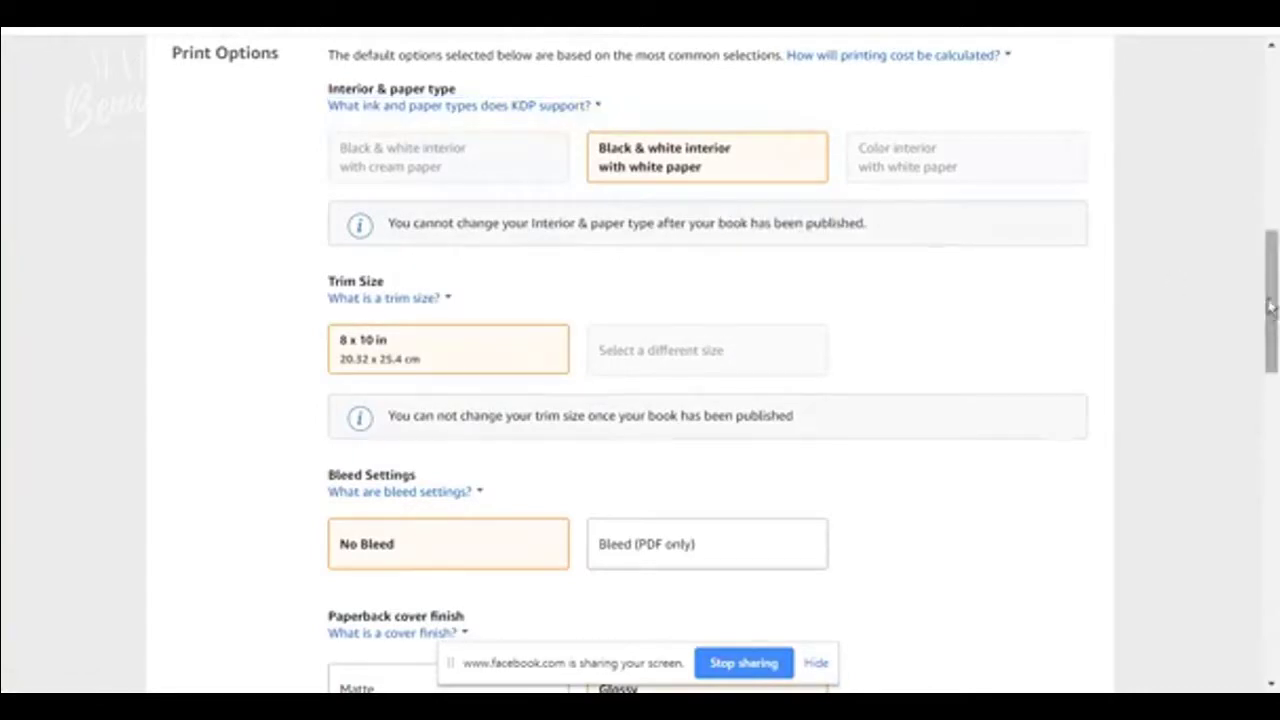
pyautogui.moveTo(1270, 306); pyautogui.dragTo(1270, 328)
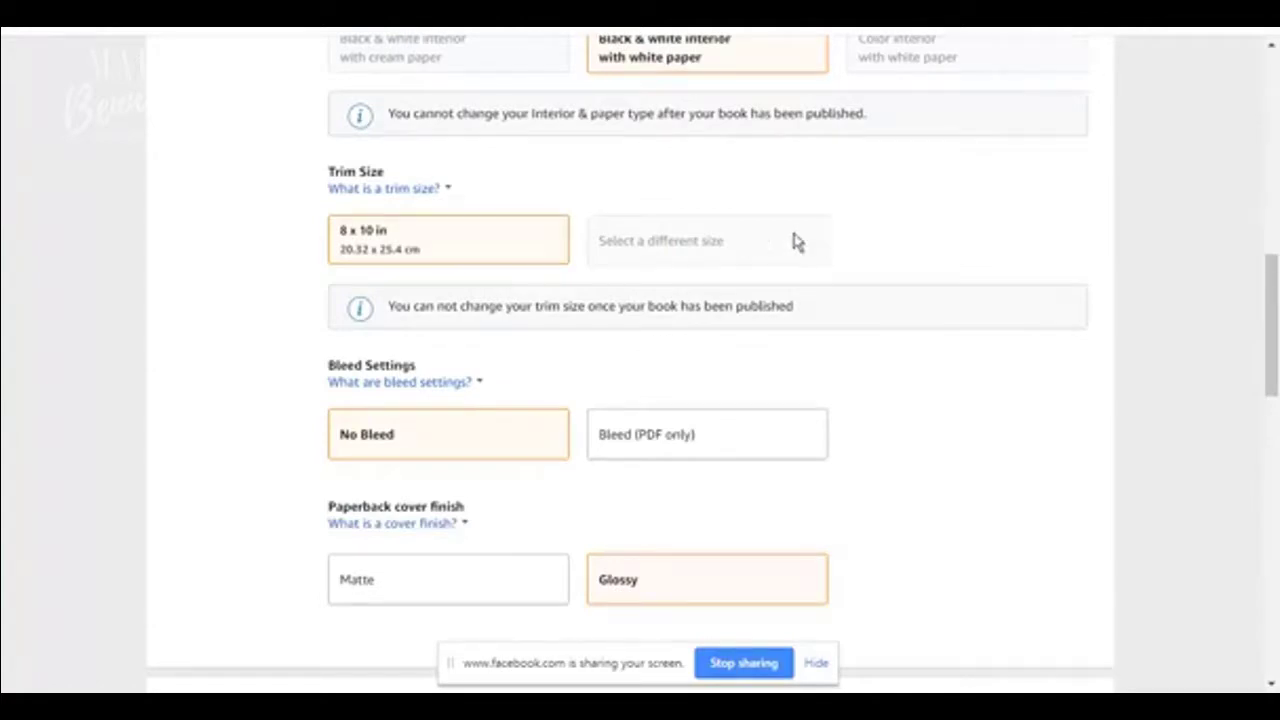
pyautogui.moveTo(1273, 328); pyautogui.dragTo(1227, 320)
# Step: Read the explanation of bleed settings and look over the bleed and paperback cover finish options
pyautogui.click(423, 357)
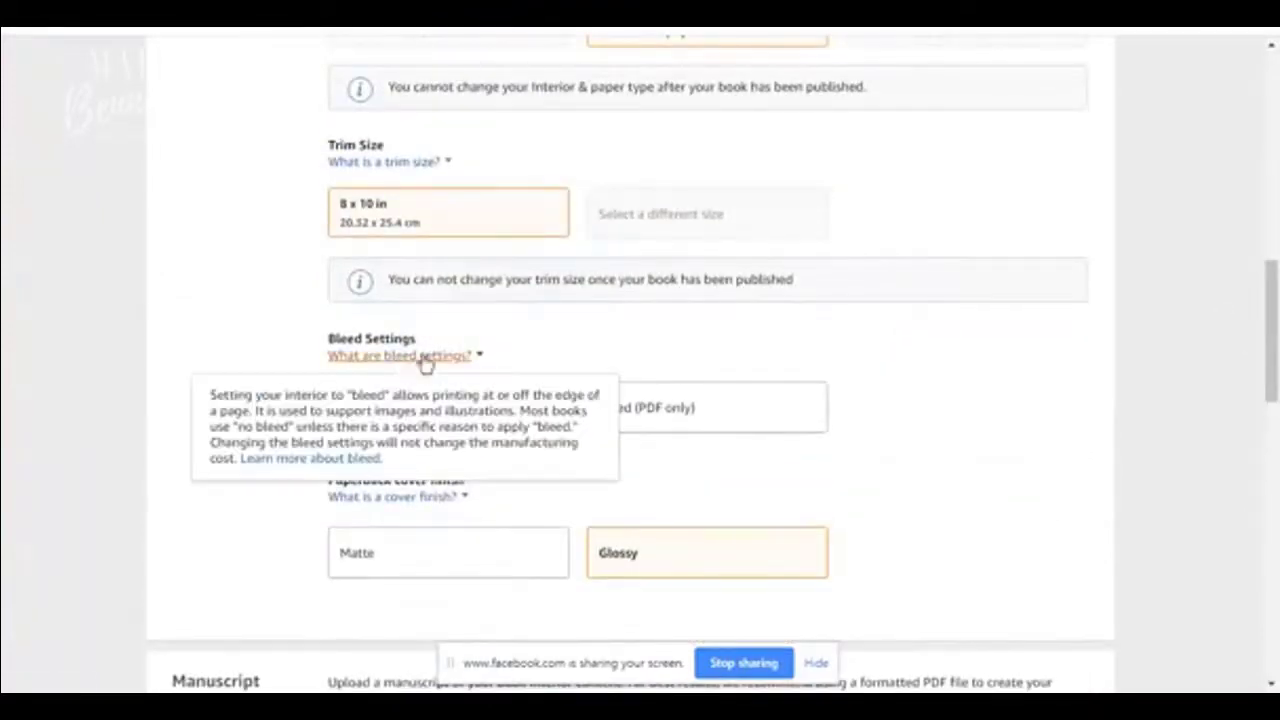
pyautogui.click(885, 342)
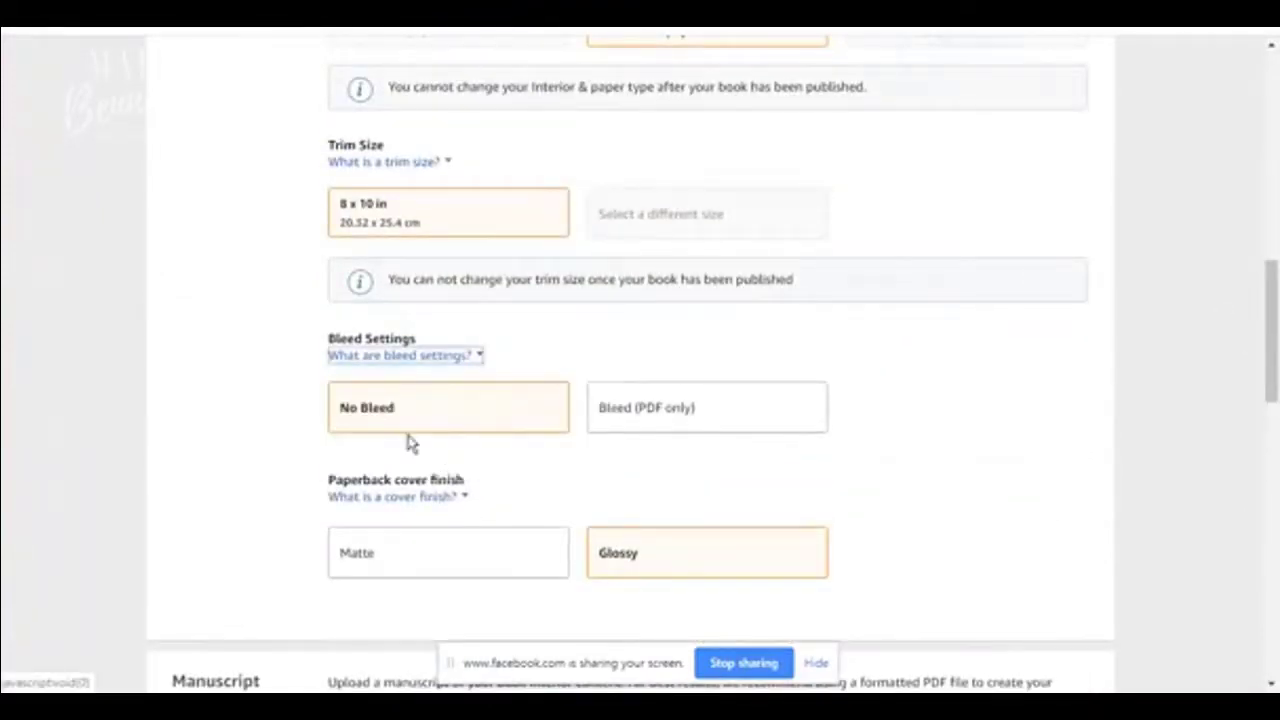
pyautogui.click(382, 360)
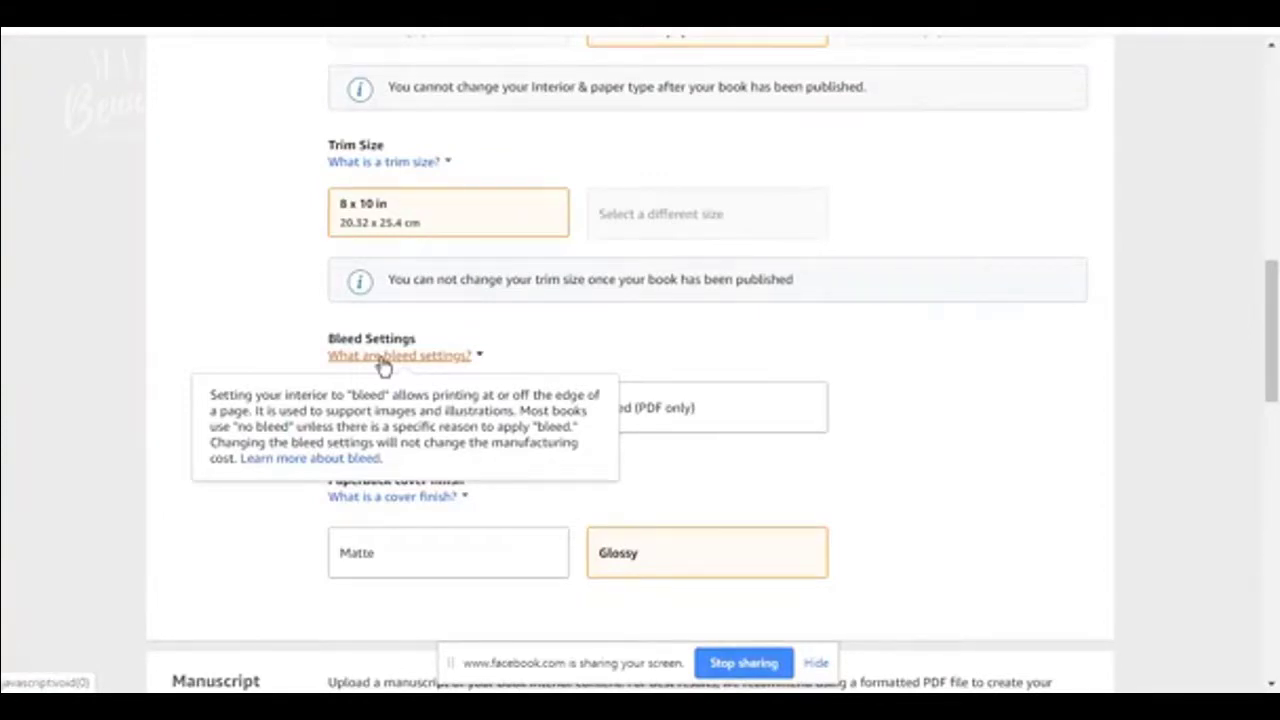
pyautogui.click(417, 400)
pyautogui.click(410, 358)
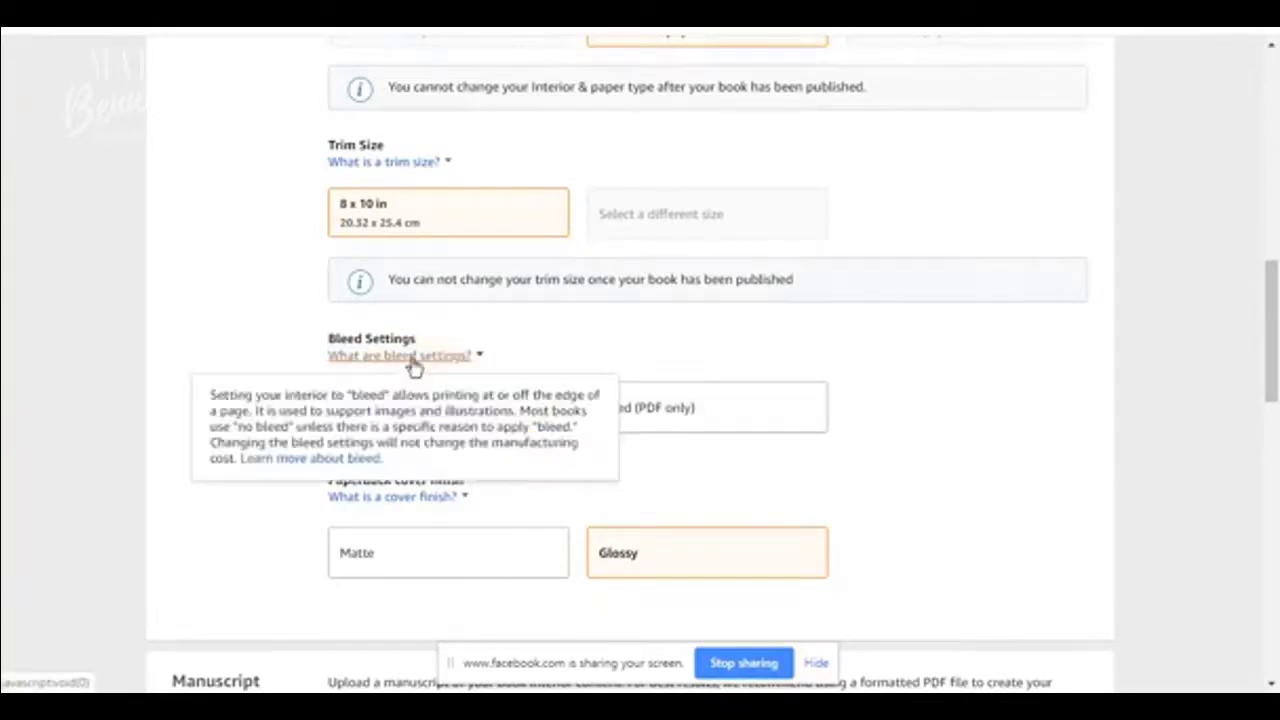
pyautogui.click(711, 363)
pyautogui.click(478, 358)
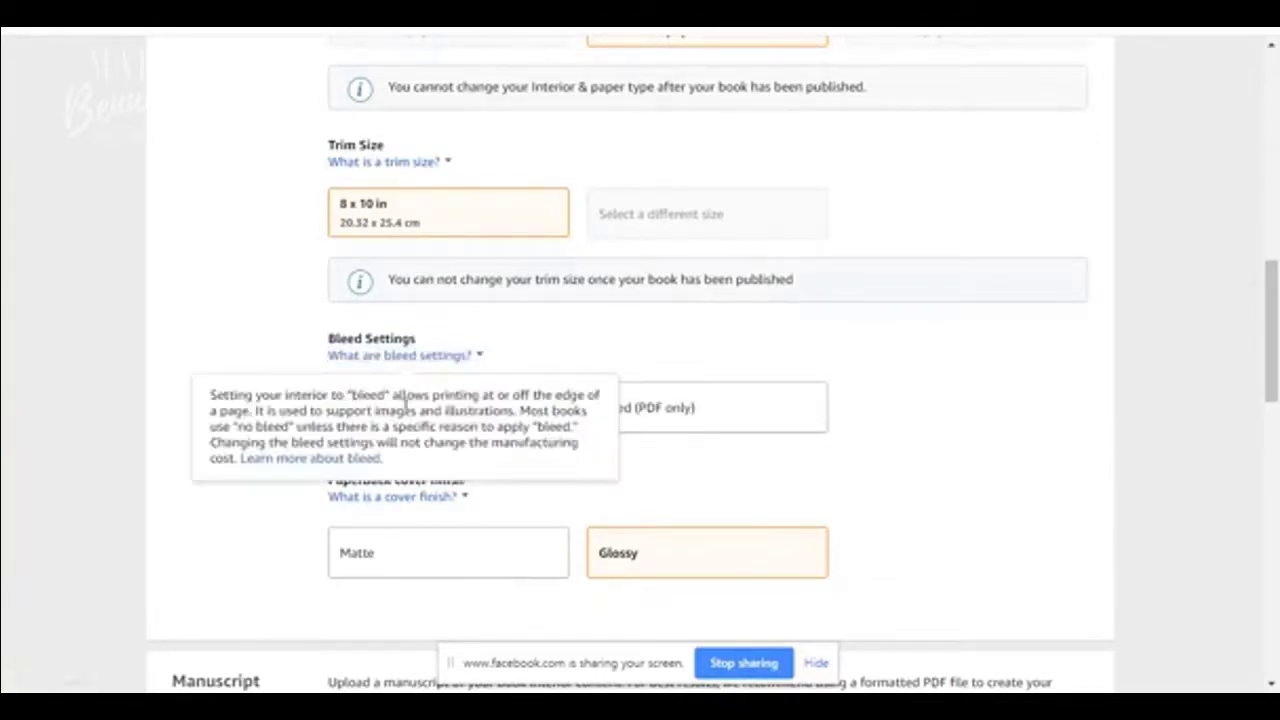
pyautogui.click(1058, 358)
pyautogui.moveTo(1270, 335); pyautogui.dragTo(1274, 391)
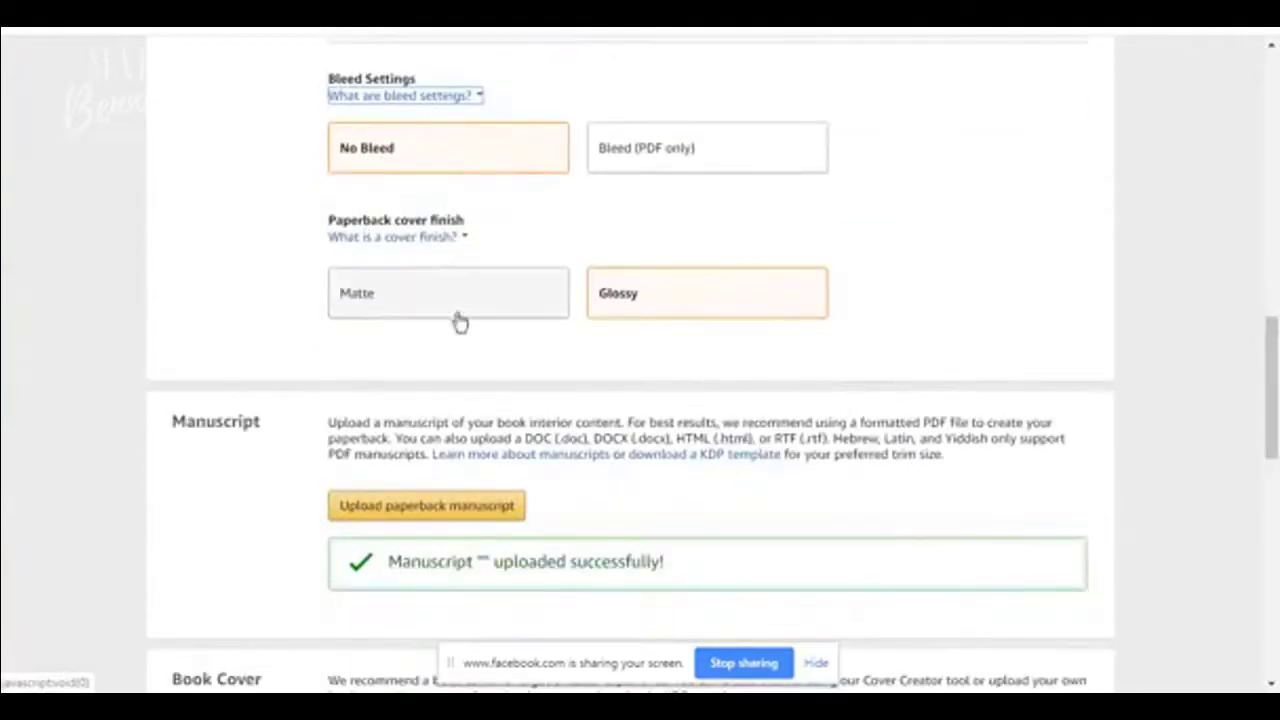
# Step: Open and close the explanation of the paperback cover finish while looking over the matte and glossy options
pyautogui.click(367, 240)
pyautogui.click(834, 211)
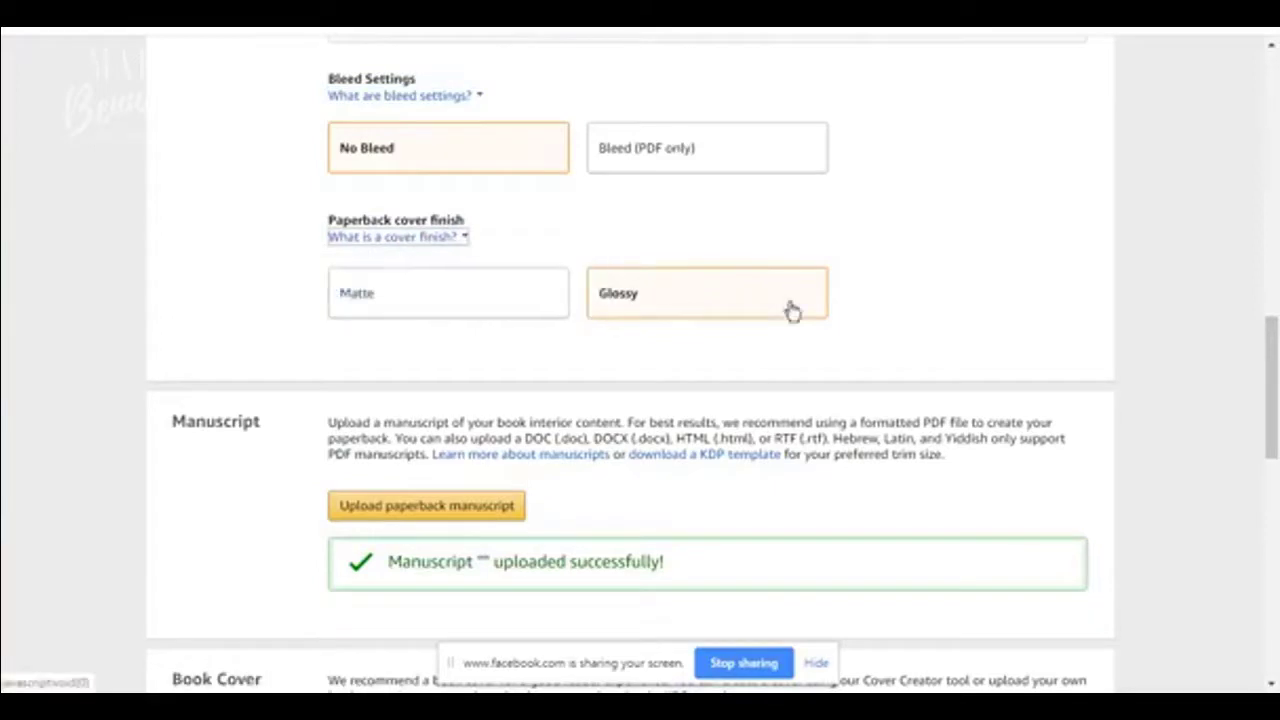
# Step: Review the manuscript upload and book cover sections, including the cover creation options and the barcode setting
pyautogui.moveTo(1273, 375); pyautogui.dragTo(1273, 434)
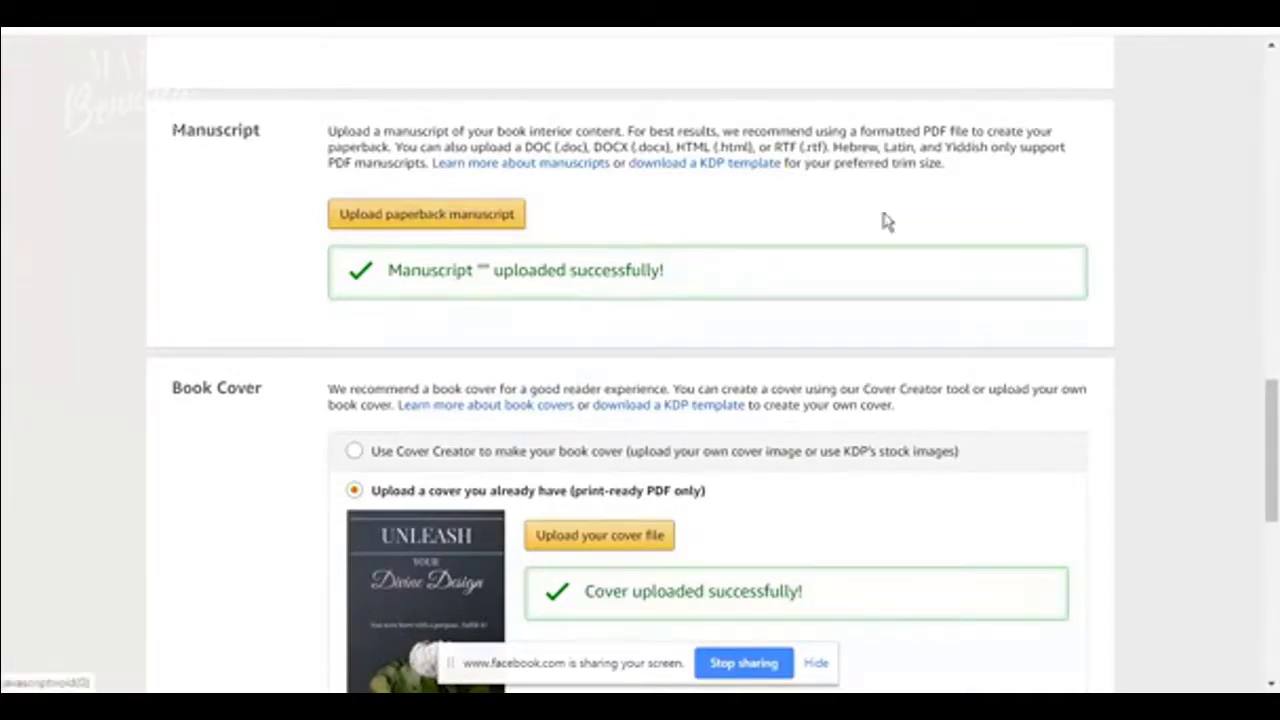
pyautogui.moveTo(1272, 440); pyautogui.dragTo(1272, 452)
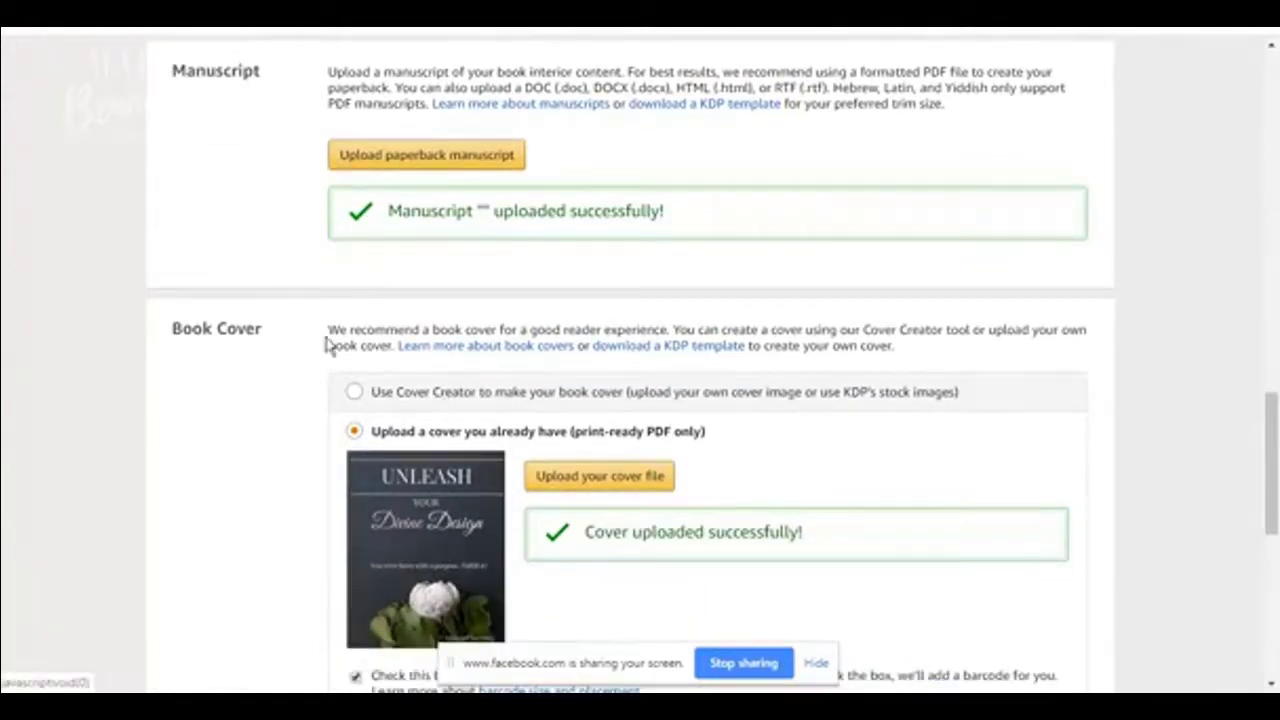
pyautogui.moveTo(1272, 440); pyautogui.dragTo(1272, 484)
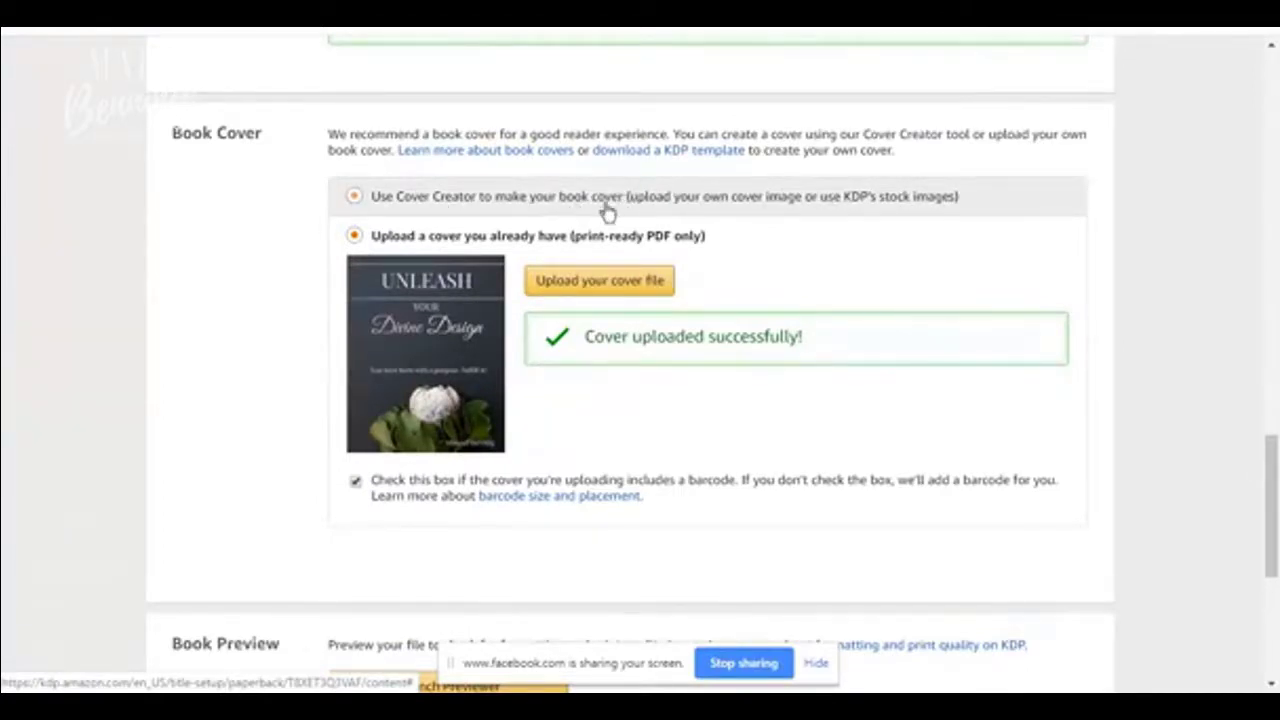
pyautogui.scroll(-3, 1274, 498)
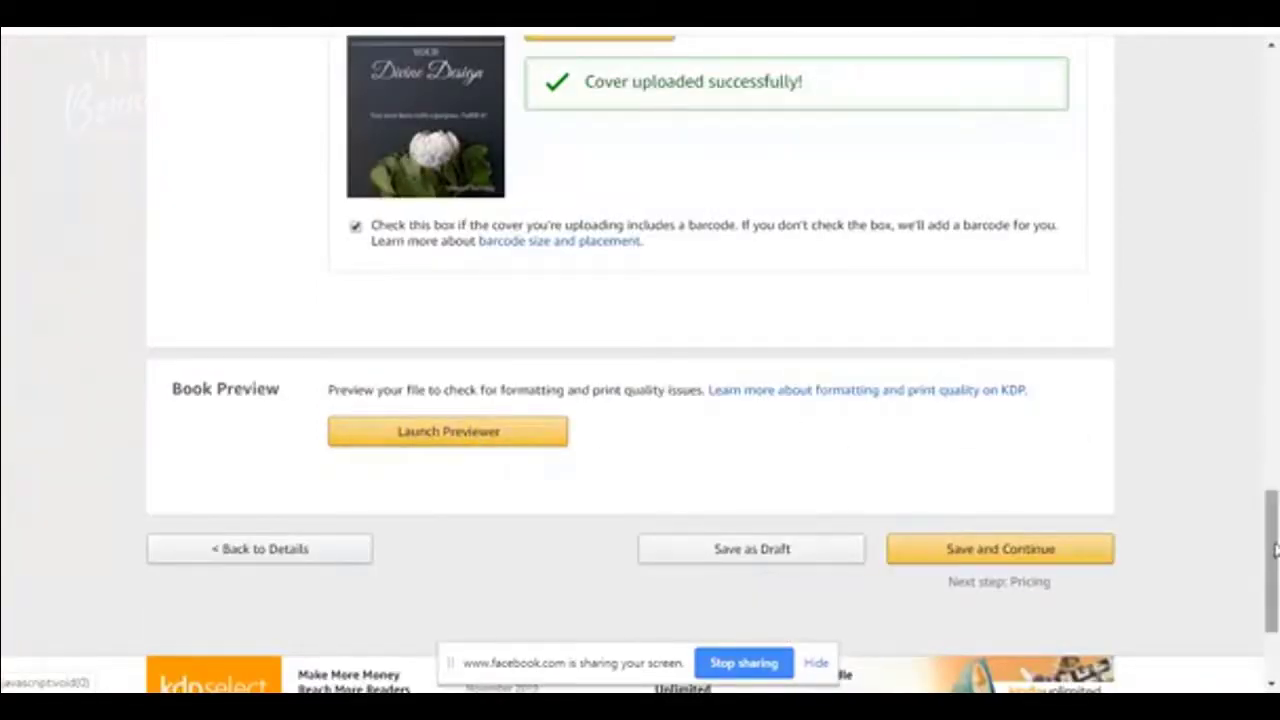
# Step: Launch the print previewer to check the uploaded manuscript and cover files
pyautogui.moveTo(1274, 548); pyautogui.dragTo(1274, 532)
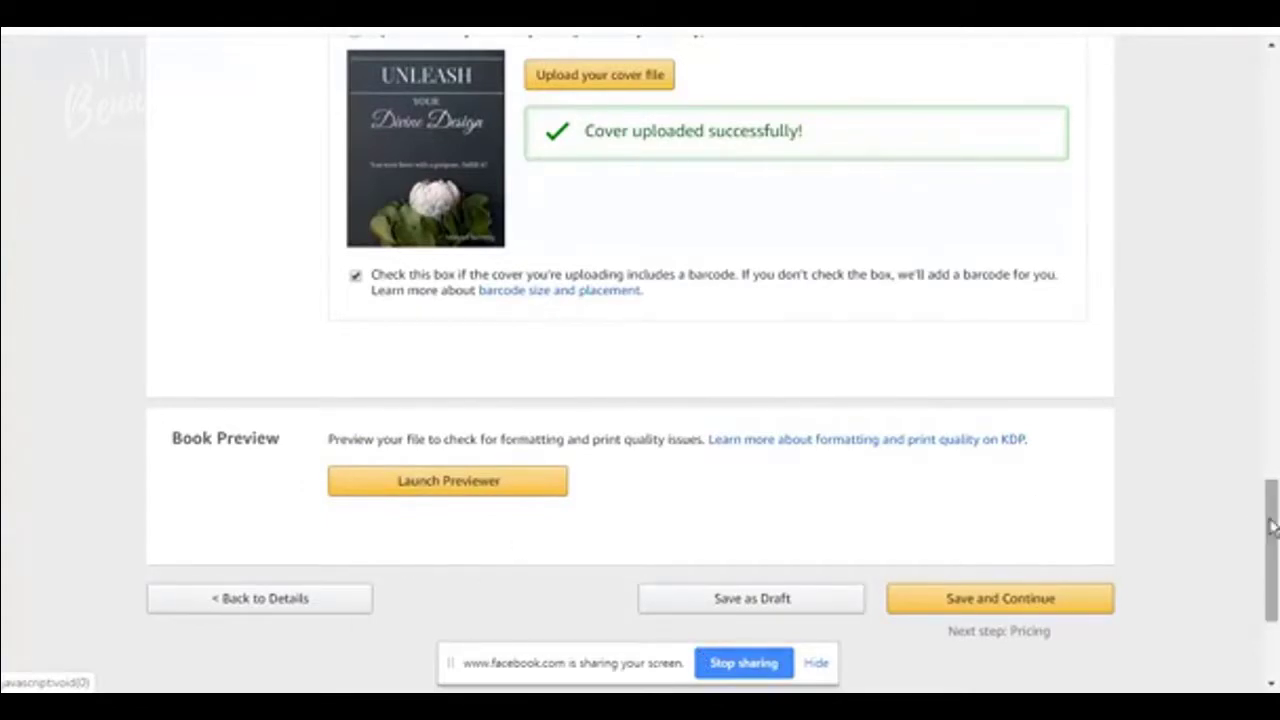
pyautogui.moveTo(1272, 528); pyautogui.dragTo(1274, 518)
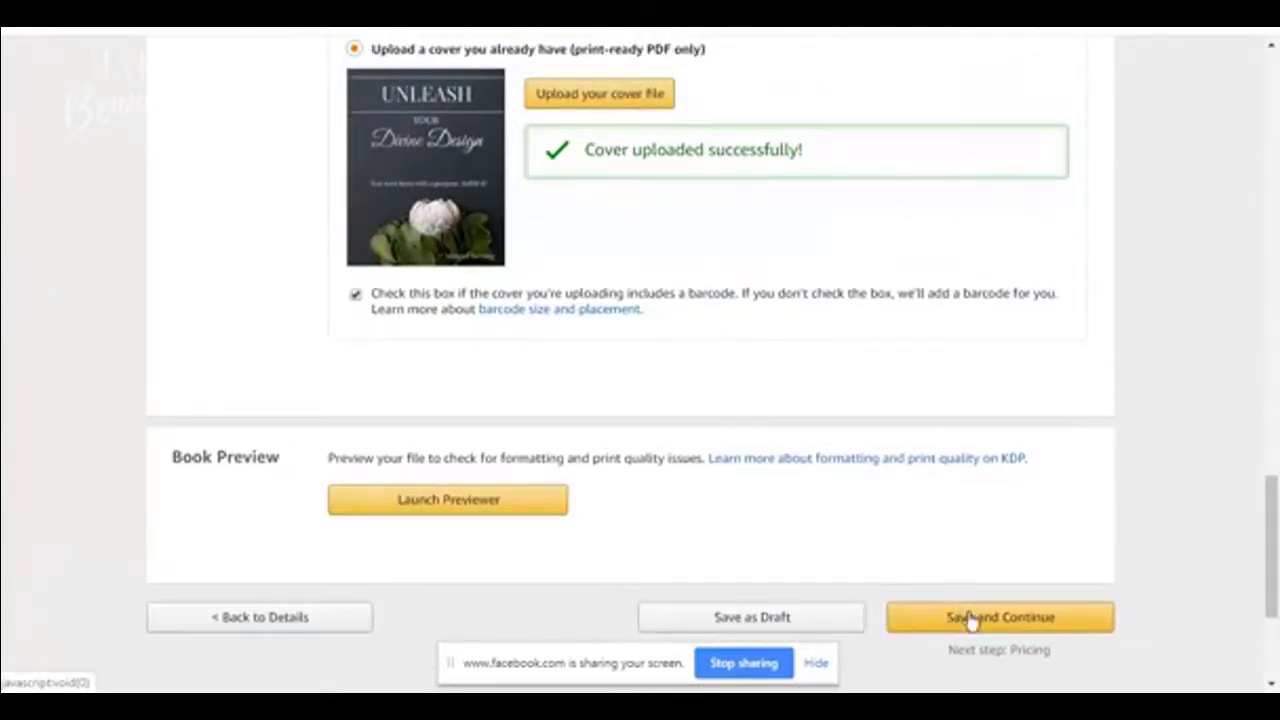
pyautogui.scroll(-1, 486, 580)
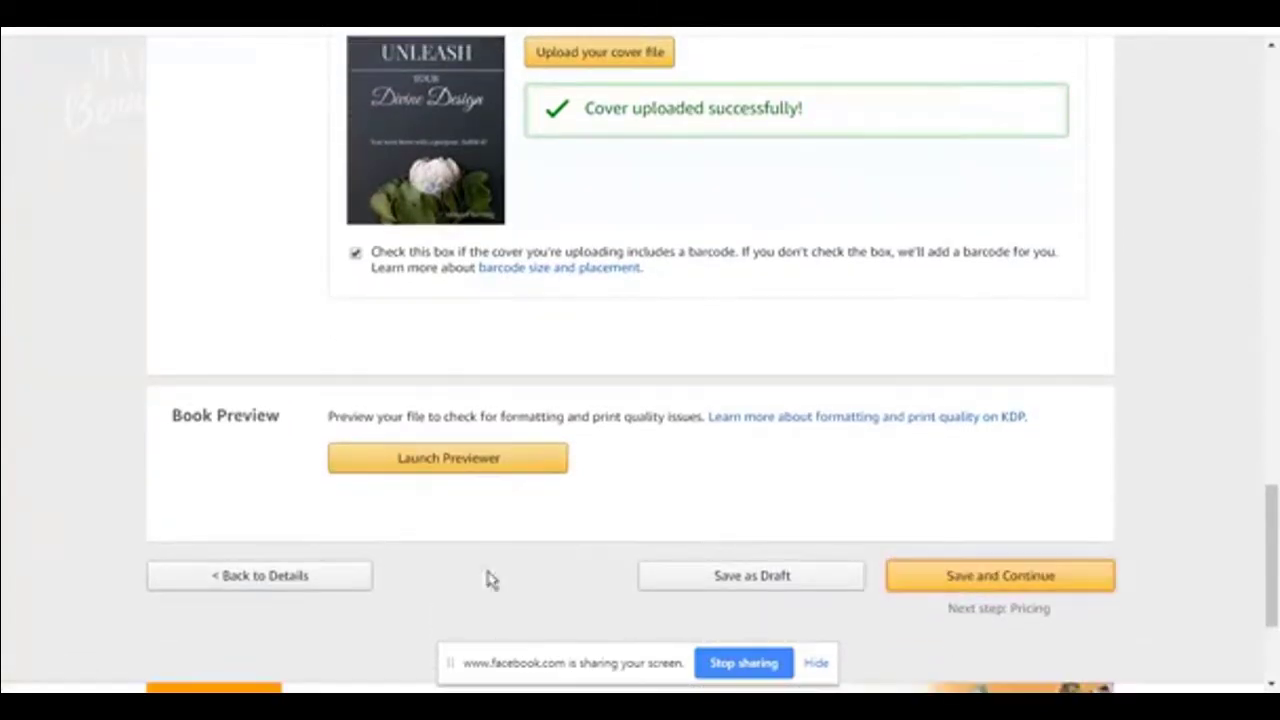
pyautogui.click(476, 462)
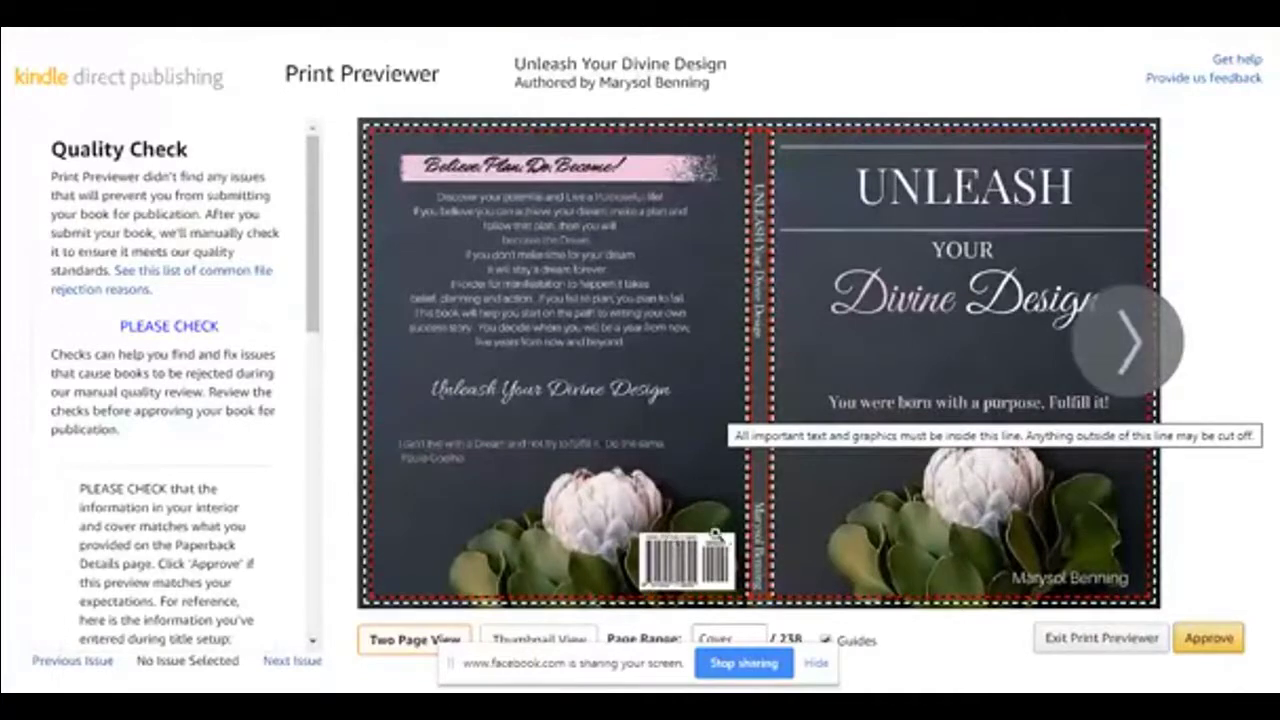
# Step: Page through the two-page preview from the cover to pages 26-27, checking the layout against the margin guides
pyautogui.click(1136, 342)
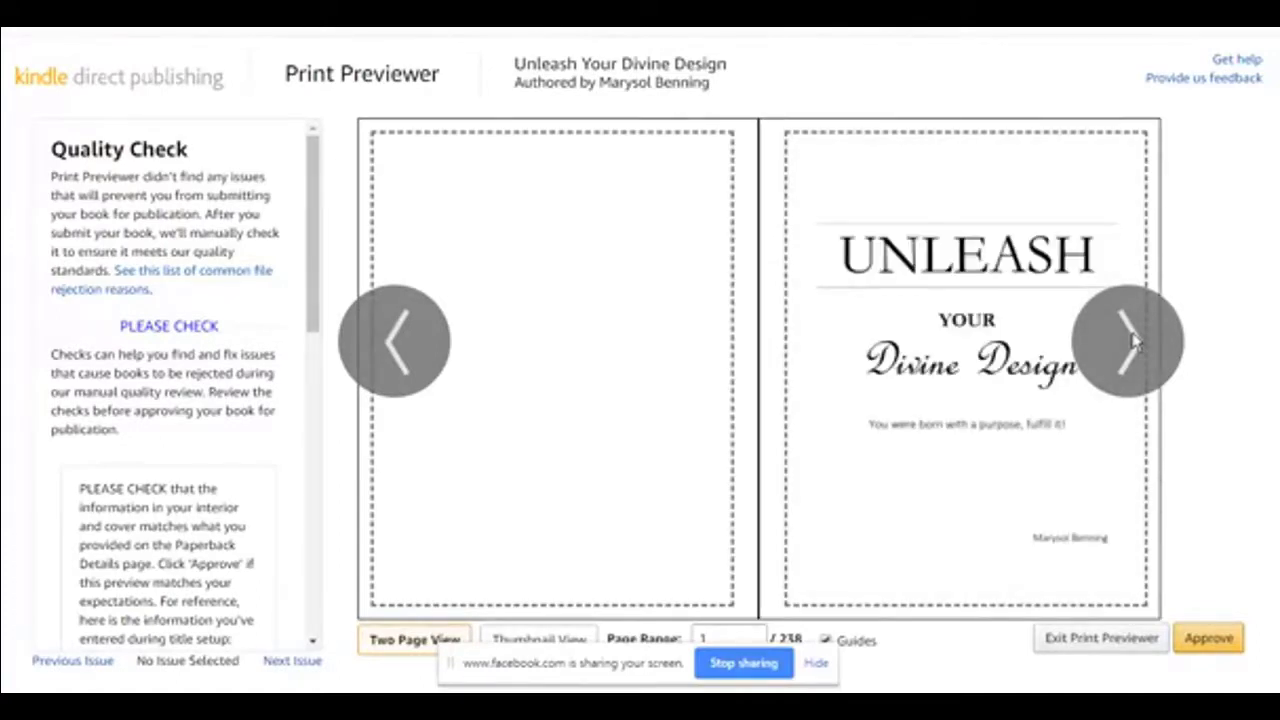
pyautogui.click(1127, 341)
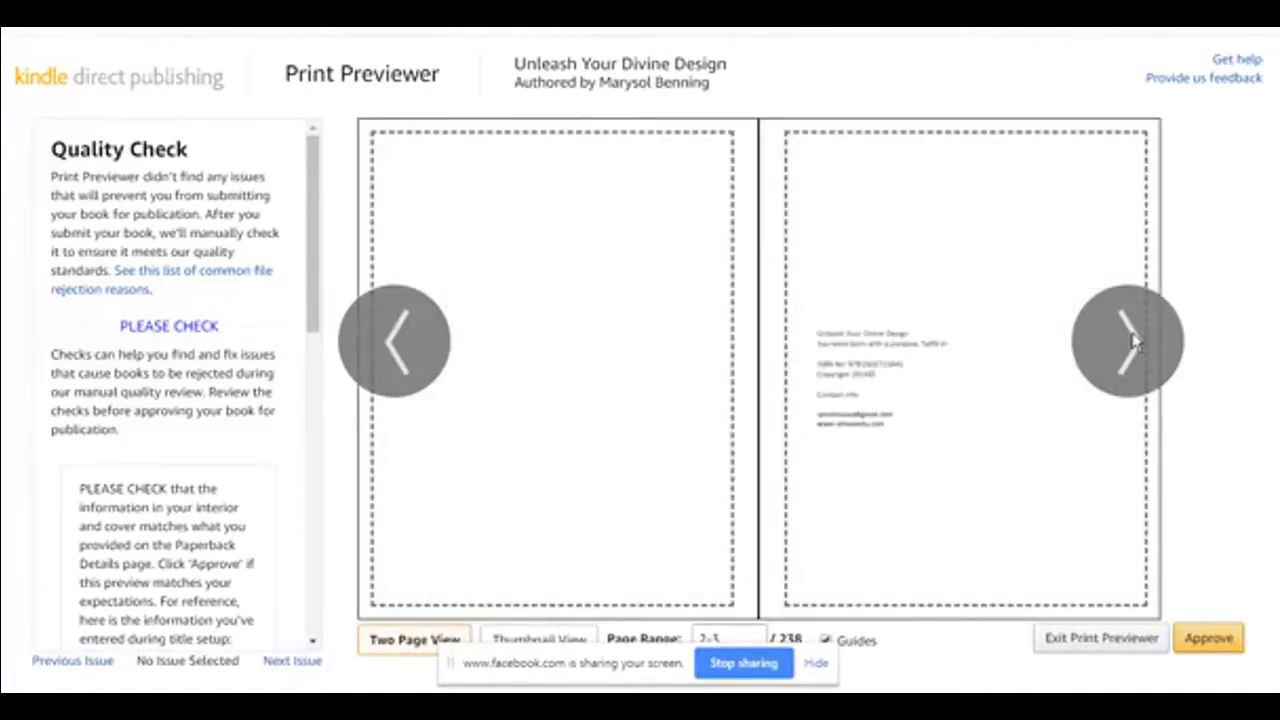
pyautogui.click(1130, 341)
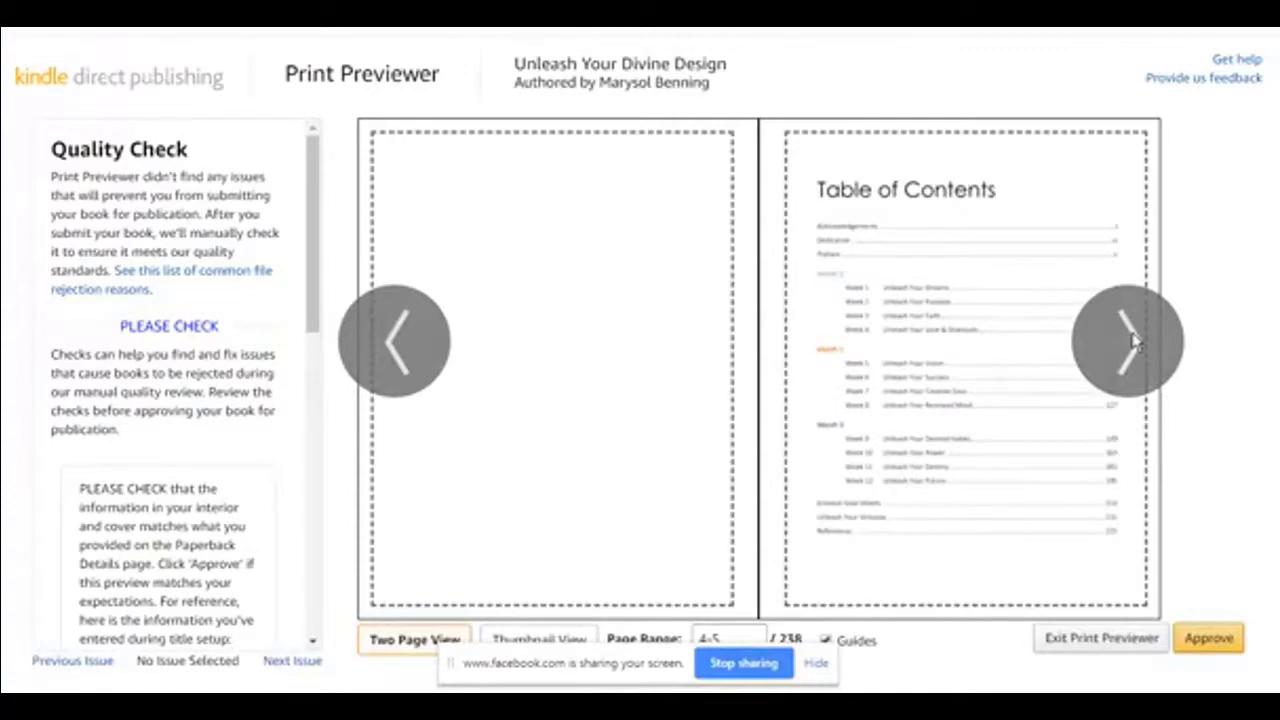
pyautogui.click(1130, 341)
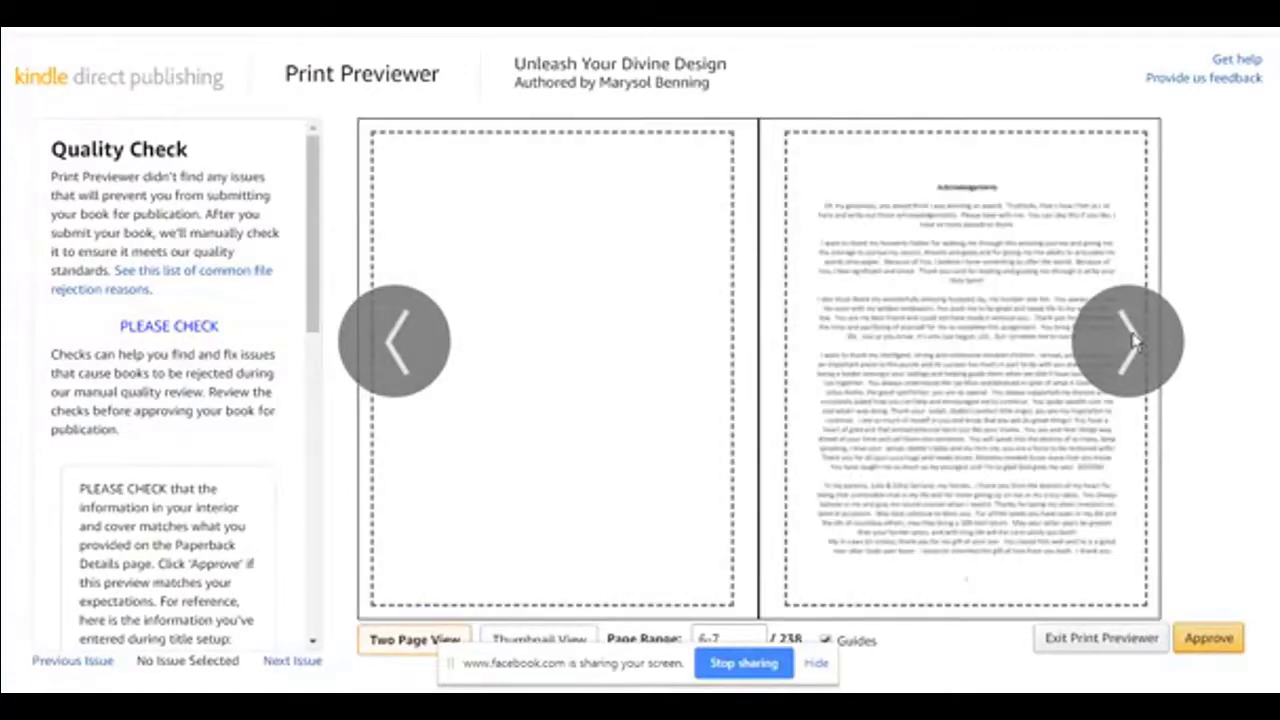
pyautogui.click(1130, 341)
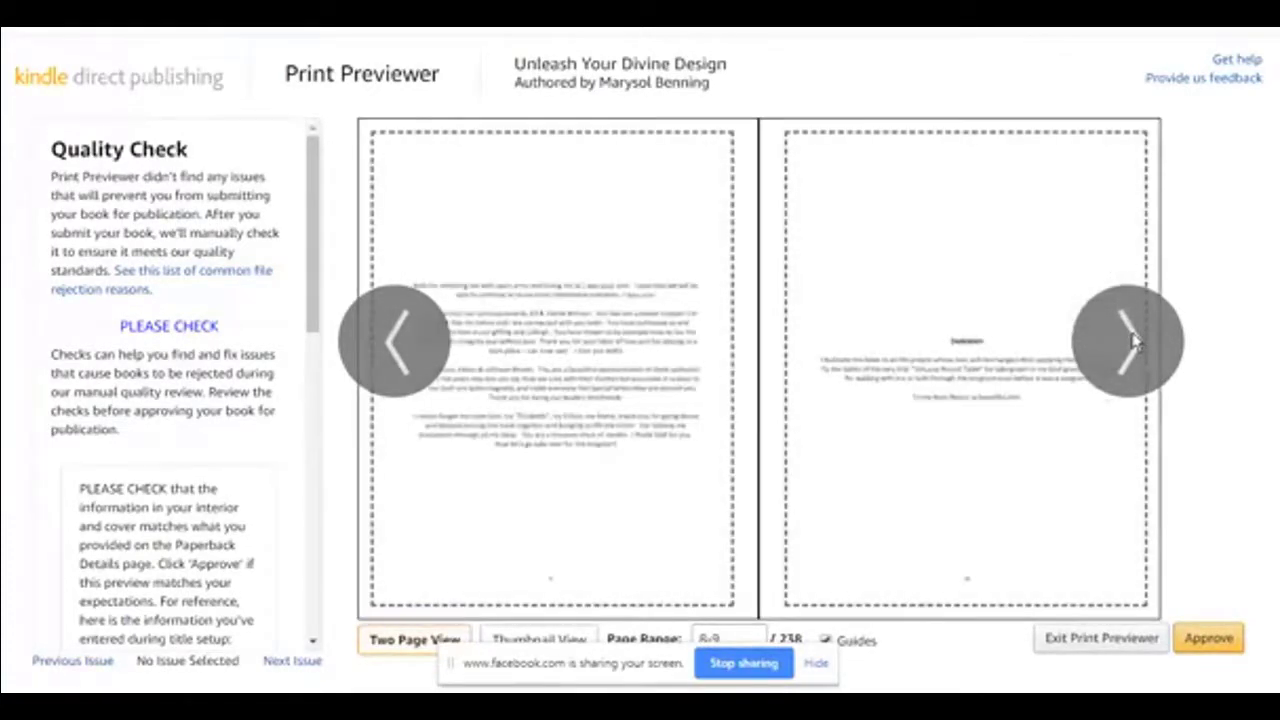
pyautogui.click(1130, 341)
pyautogui.click(1130, 341)
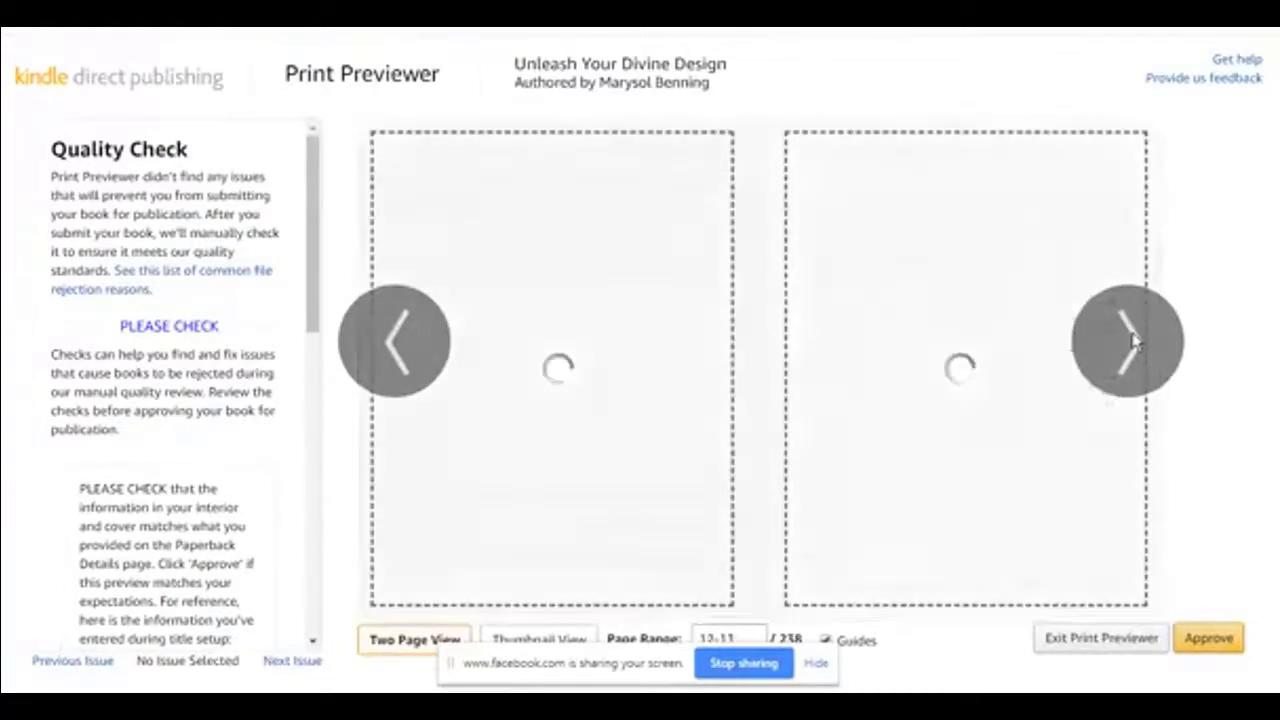
pyautogui.click(1130, 341)
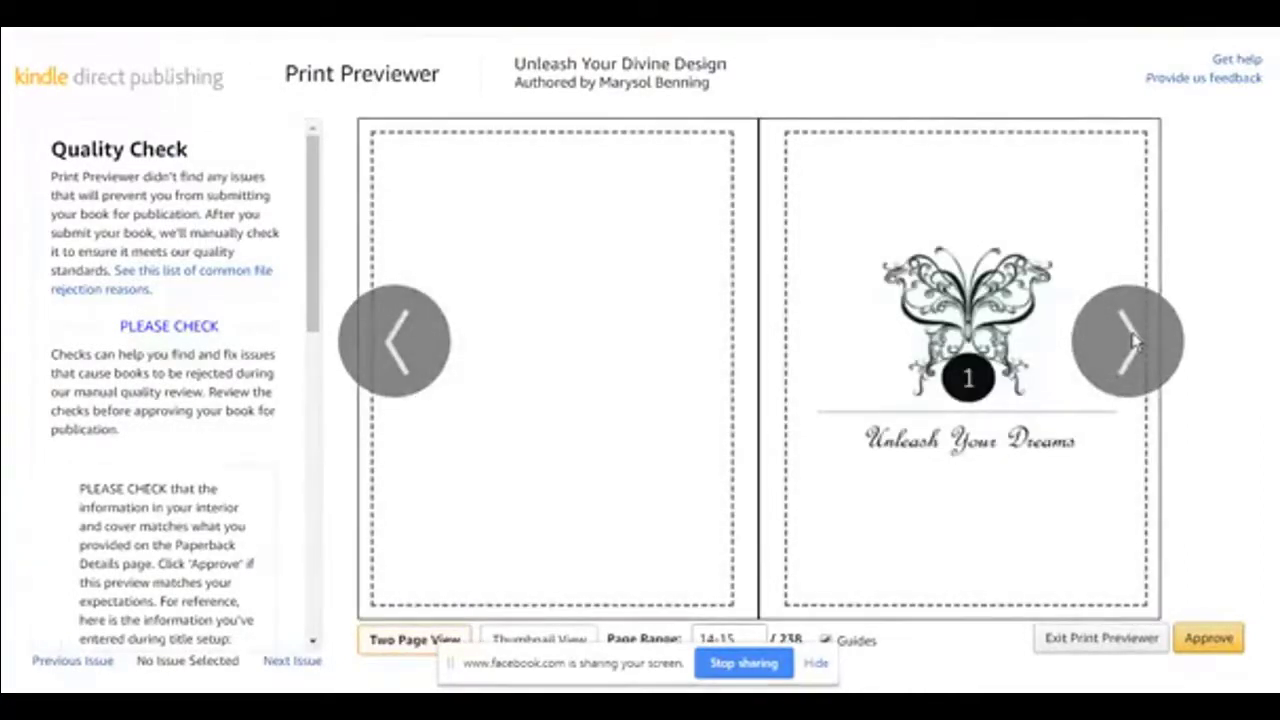
pyautogui.click(1133, 341)
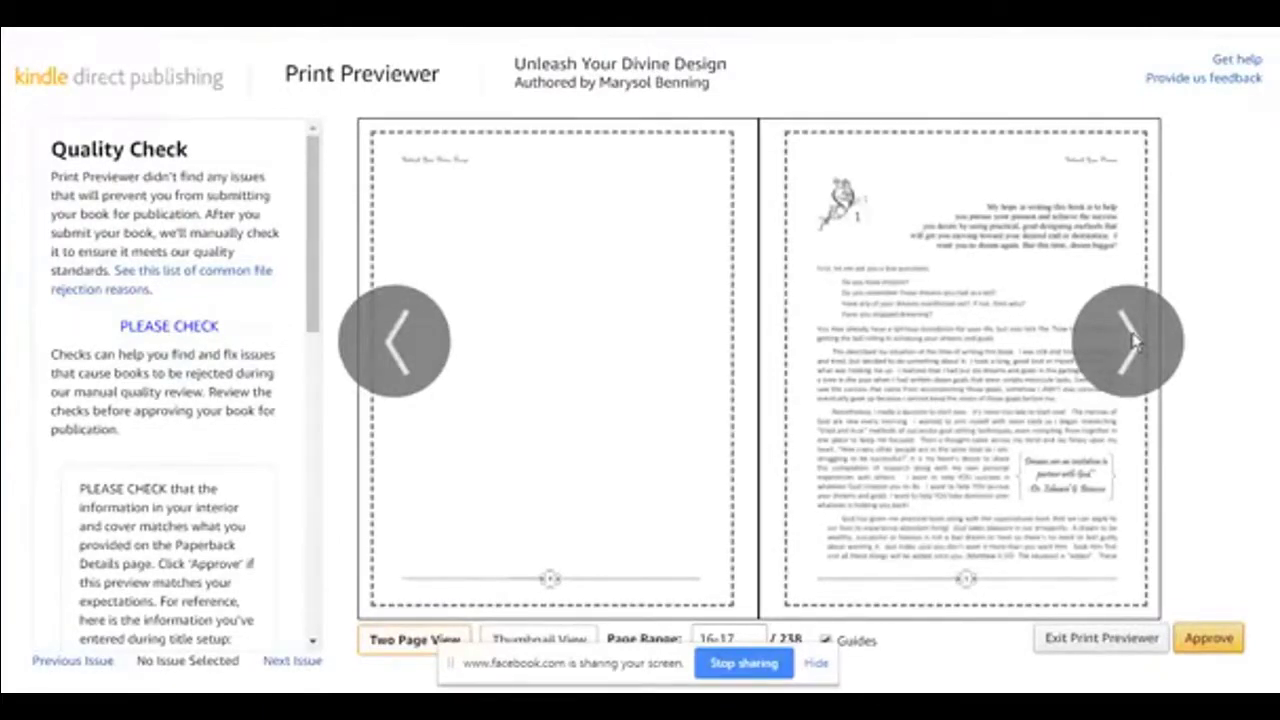
pyautogui.click(1133, 341)
pyautogui.click(1133, 341)
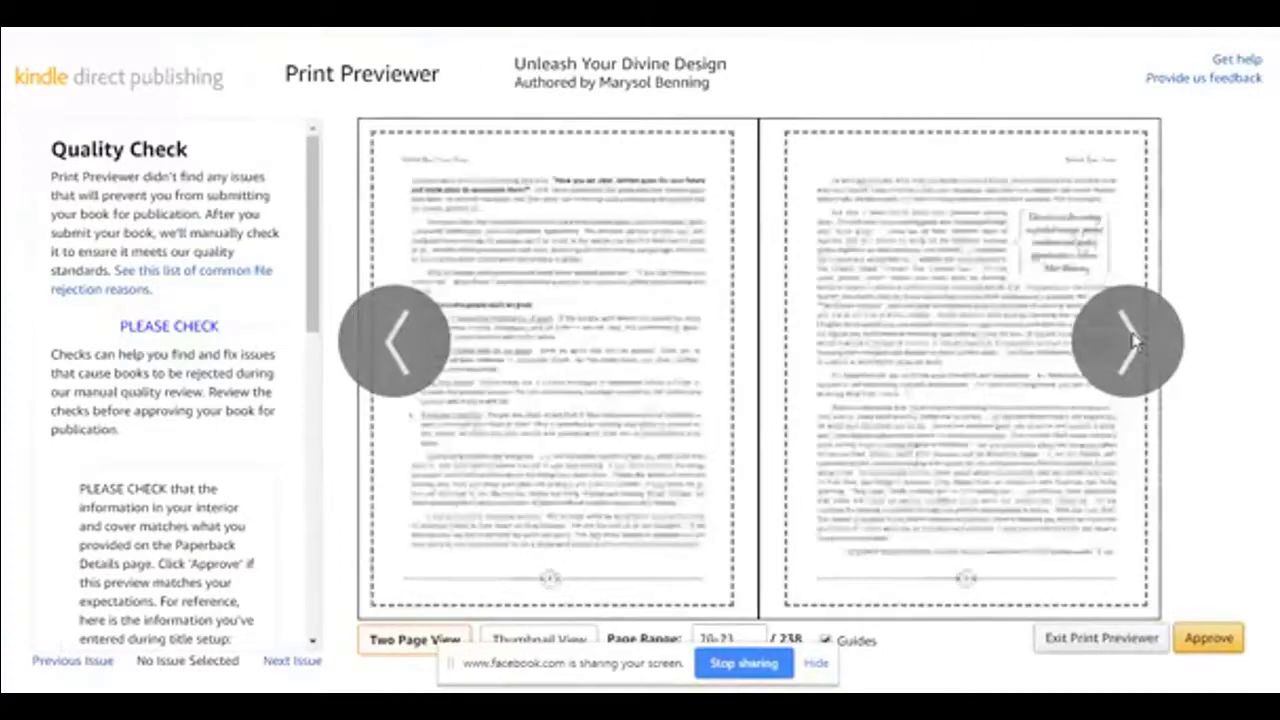
pyautogui.click(1133, 341)
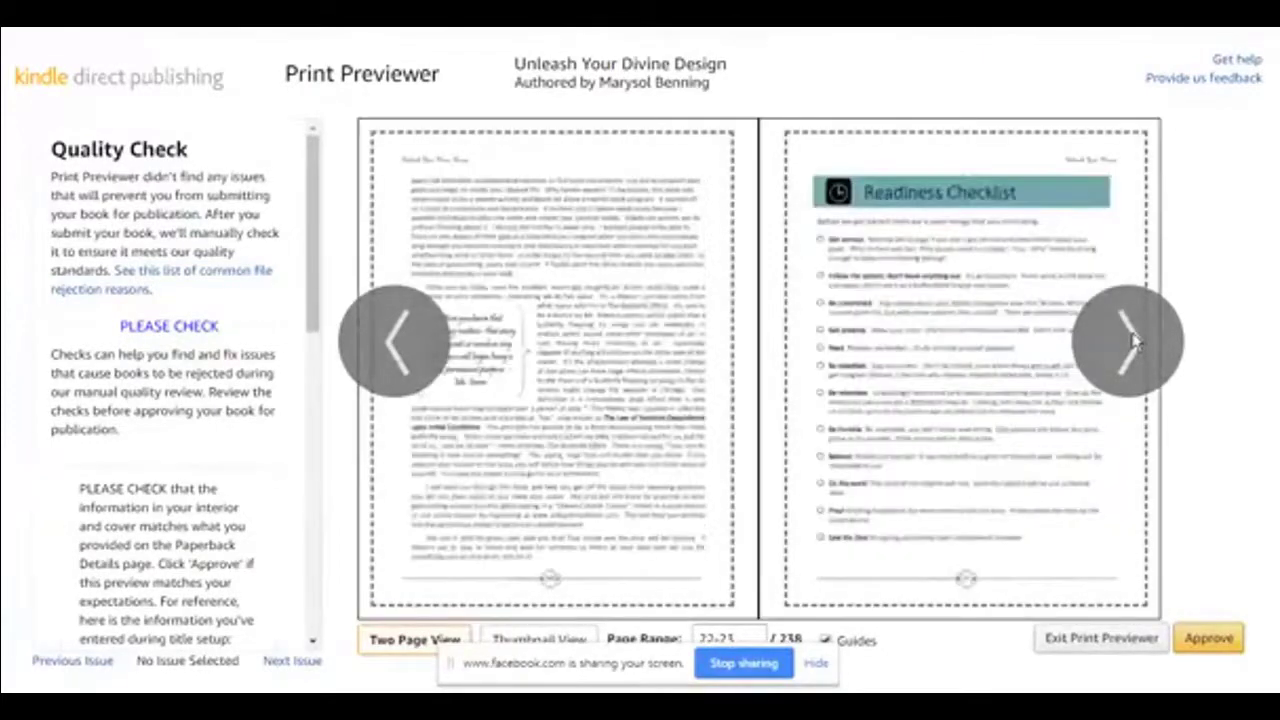
pyautogui.click(1133, 341)
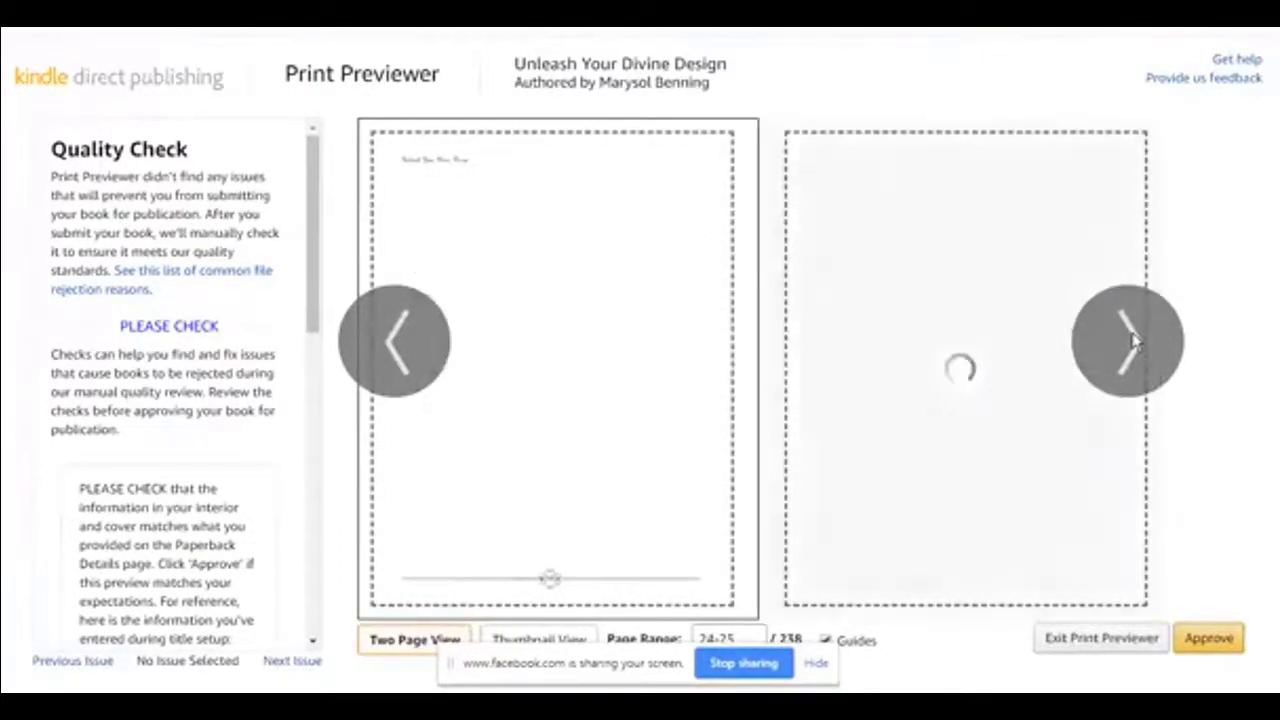
pyautogui.click(1133, 341)
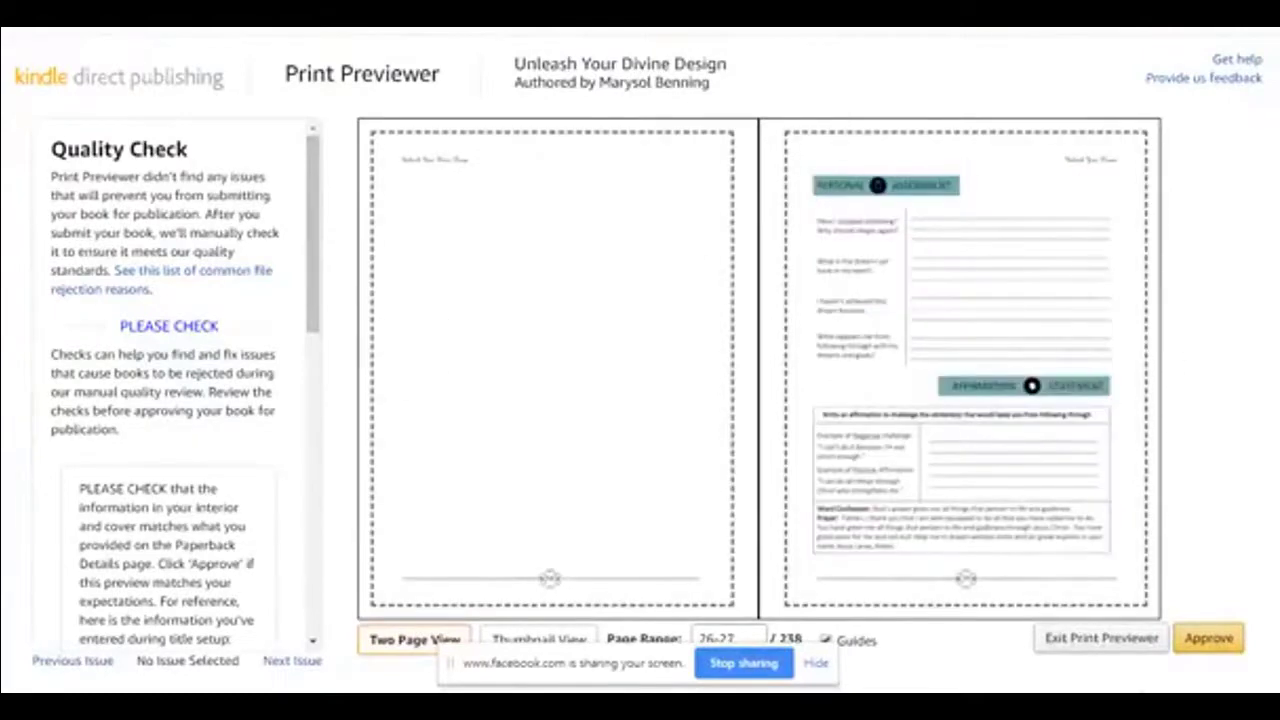
# Step: Approve the print preview, then save the paperback content and continue to the rights and pricing page
pyautogui.click(1211, 642)
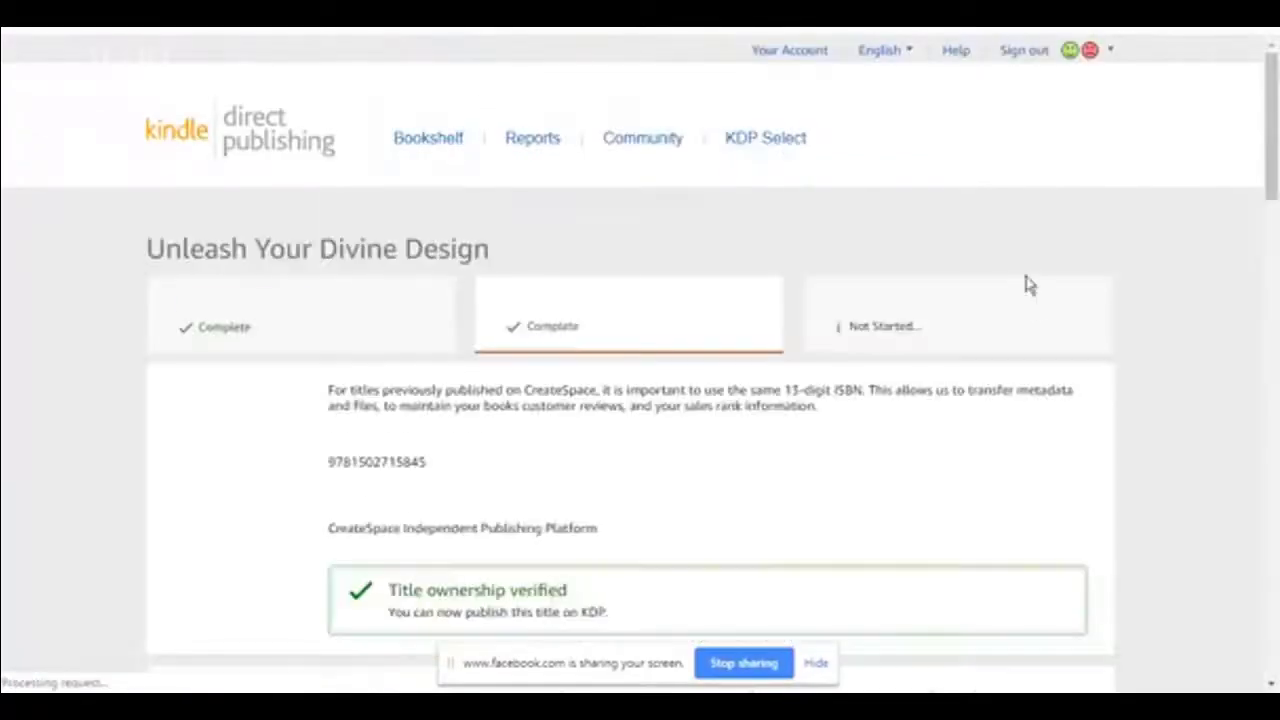
pyautogui.moveTo(1272, 125); pyautogui.dragTo(1272, 596)
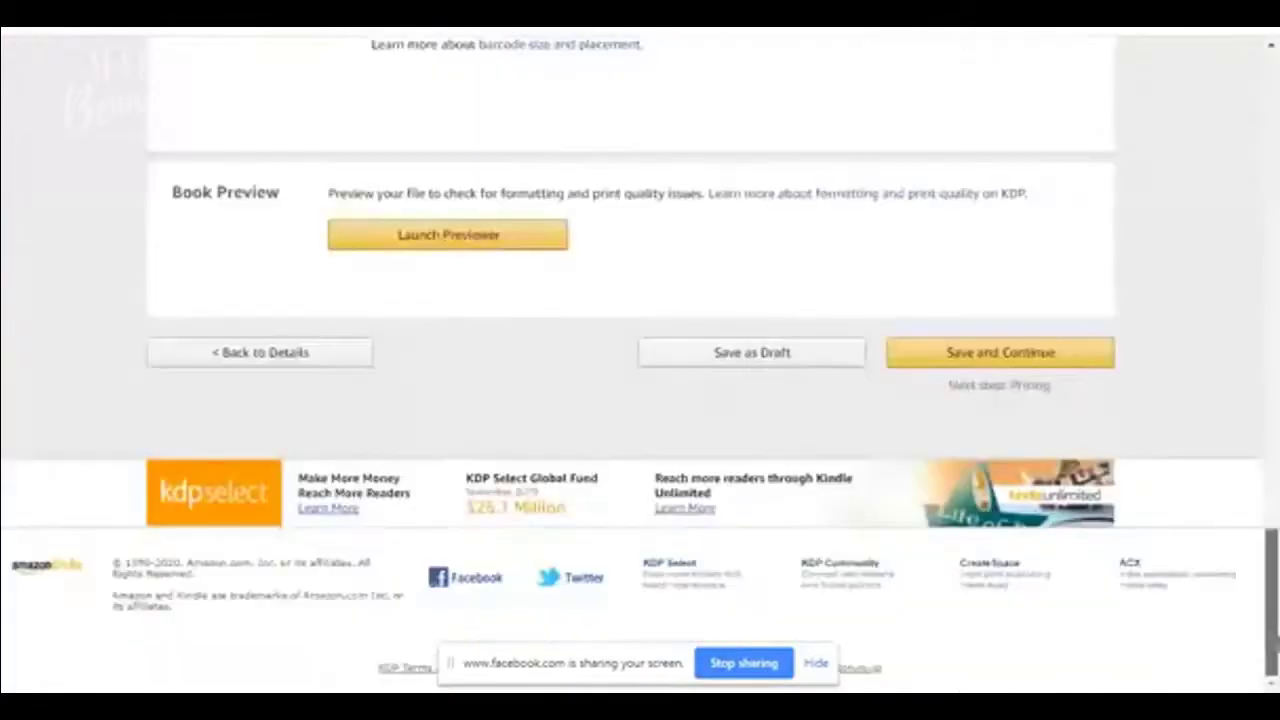
pyautogui.click(1046, 351)
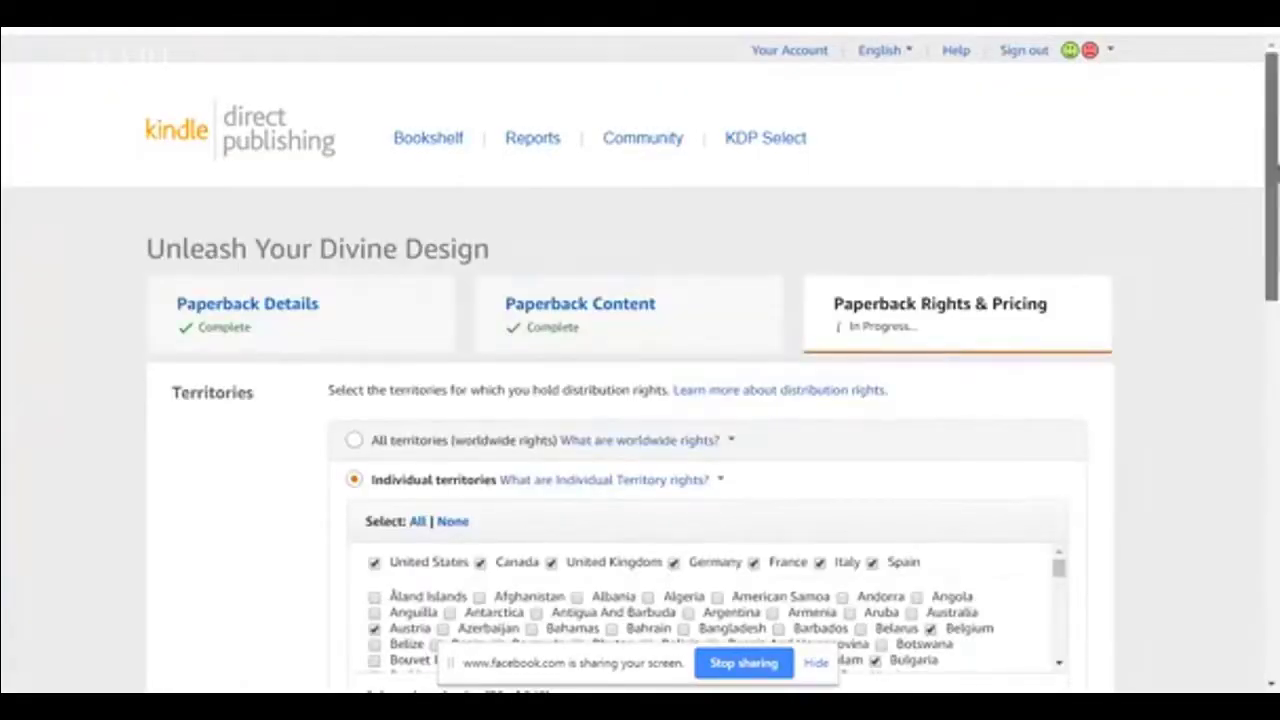
# Step: Look through the individual territories and the worldwide rights explanation, and set the distribution rights to All territories (worldwide rights)
pyautogui.moveTo(1272, 175); pyautogui.dragTo(1272, 260)
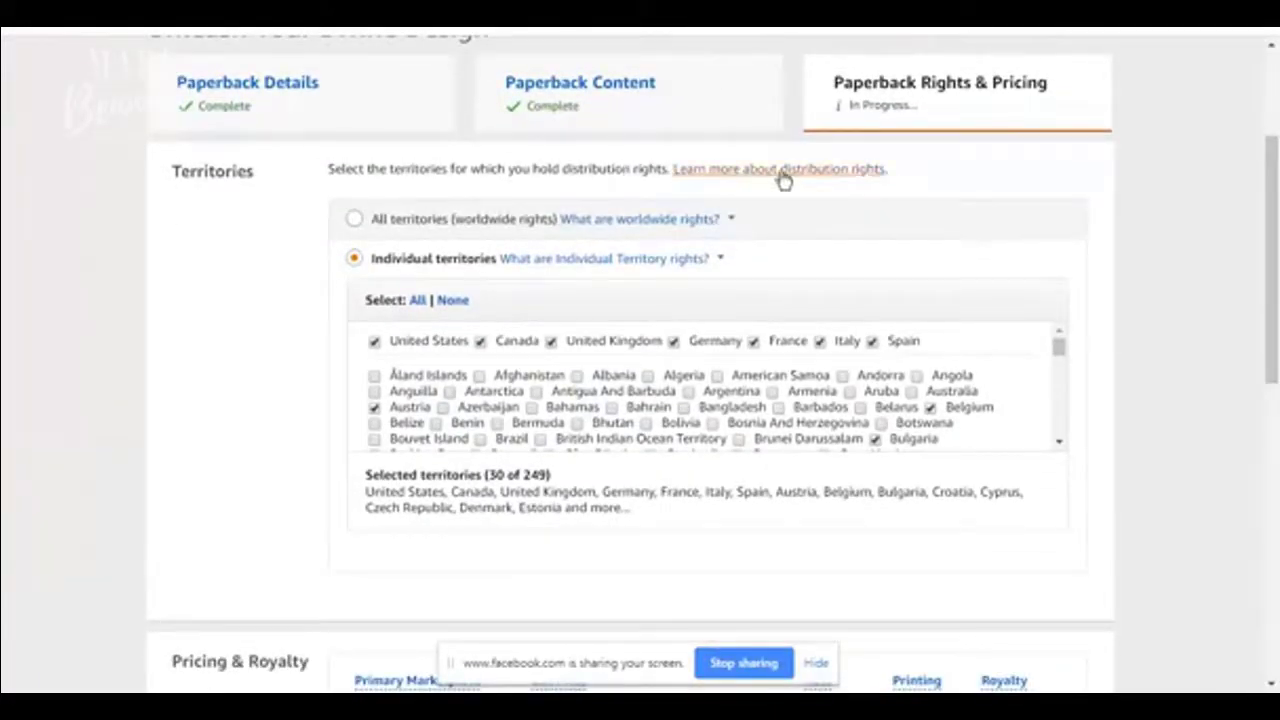
pyautogui.moveTo(1275, 255); pyautogui.dragTo(1211, 294)
pyautogui.click(1058, 347)
pyautogui.moveTo(1058, 347); pyautogui.dragTo(1058, 347)
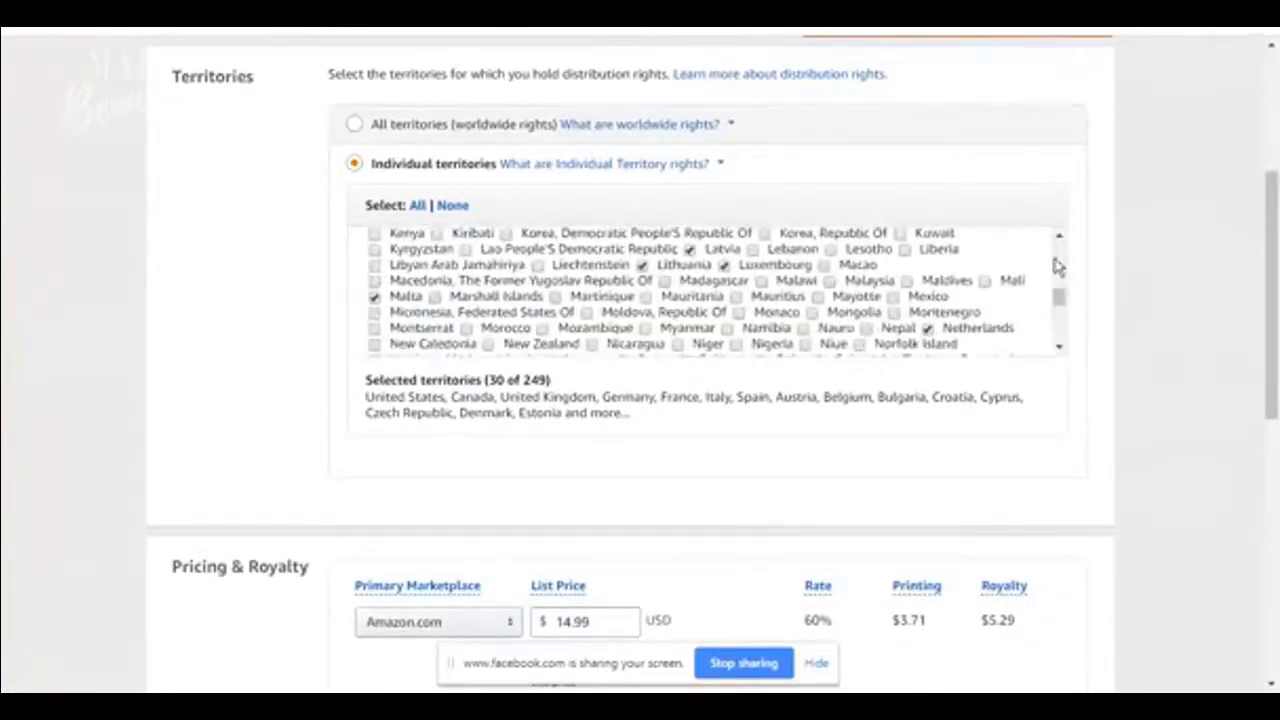
pyautogui.moveTo(1056, 247); pyautogui.dragTo(1058, 248)
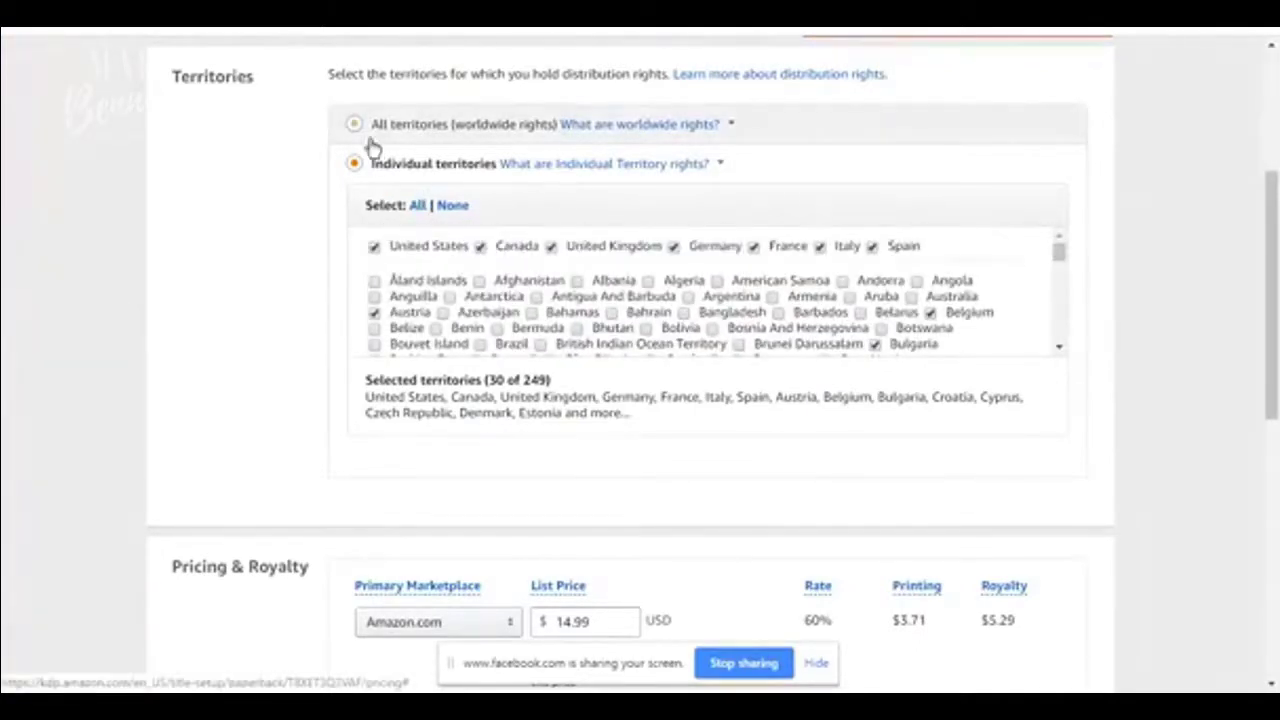
pyautogui.click(650, 130)
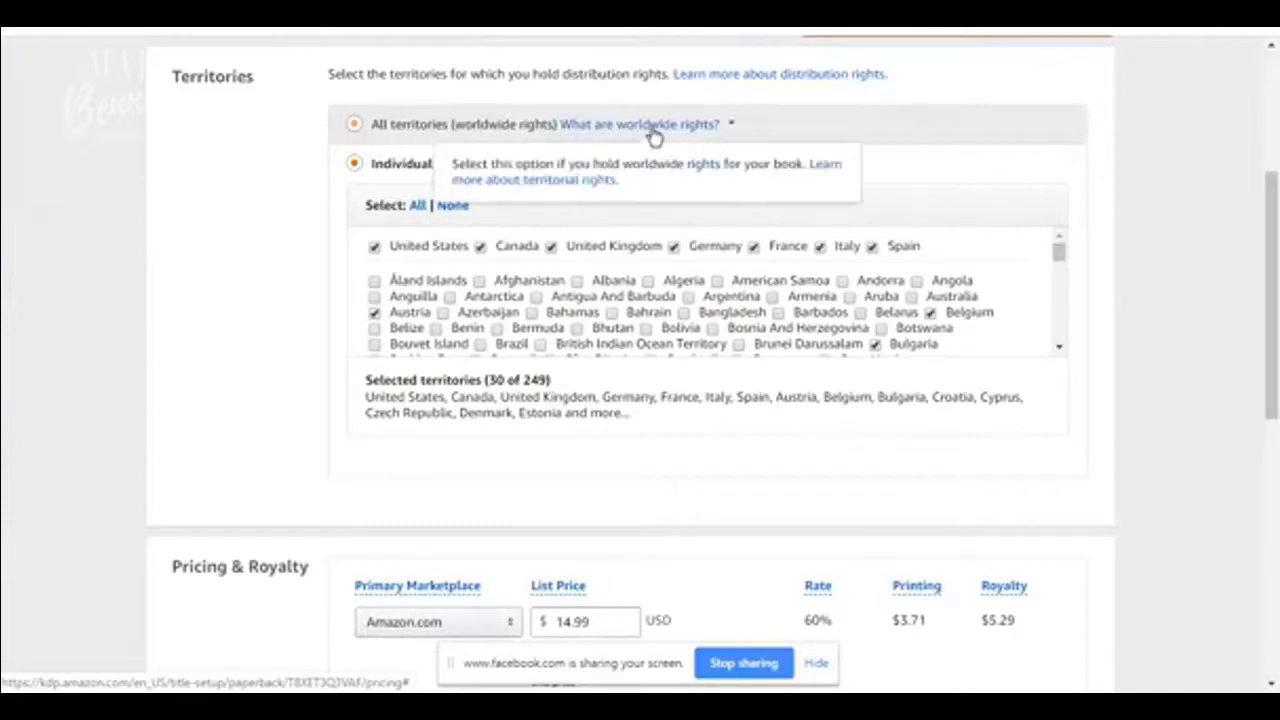
pyautogui.click(363, 126)
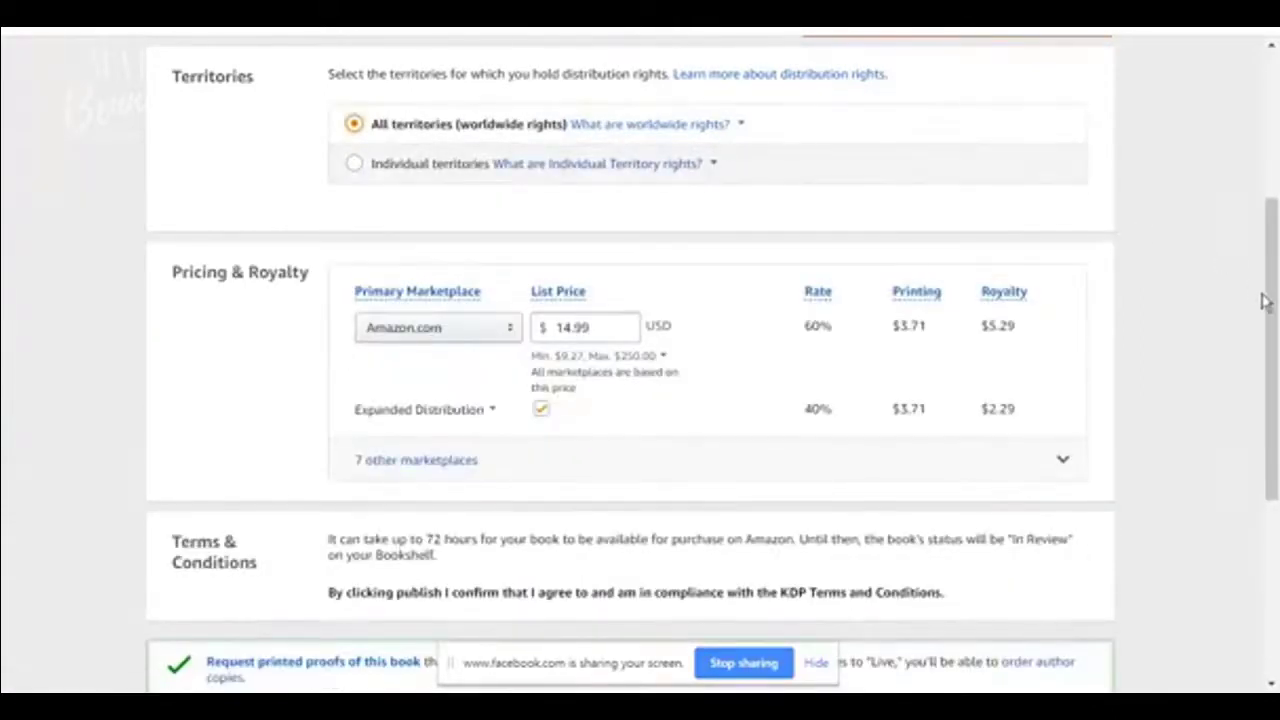
# Step: Compare the rate, printing cost and royalty for Amazon.com sales with those for Expanded Distribution
pyautogui.moveTo(1272, 300)
pyautogui.mouseDown()
pyautogui.moveTo(1274, 326)
pyautogui.moveTo(1274, 313)
pyautogui.mouseUp()
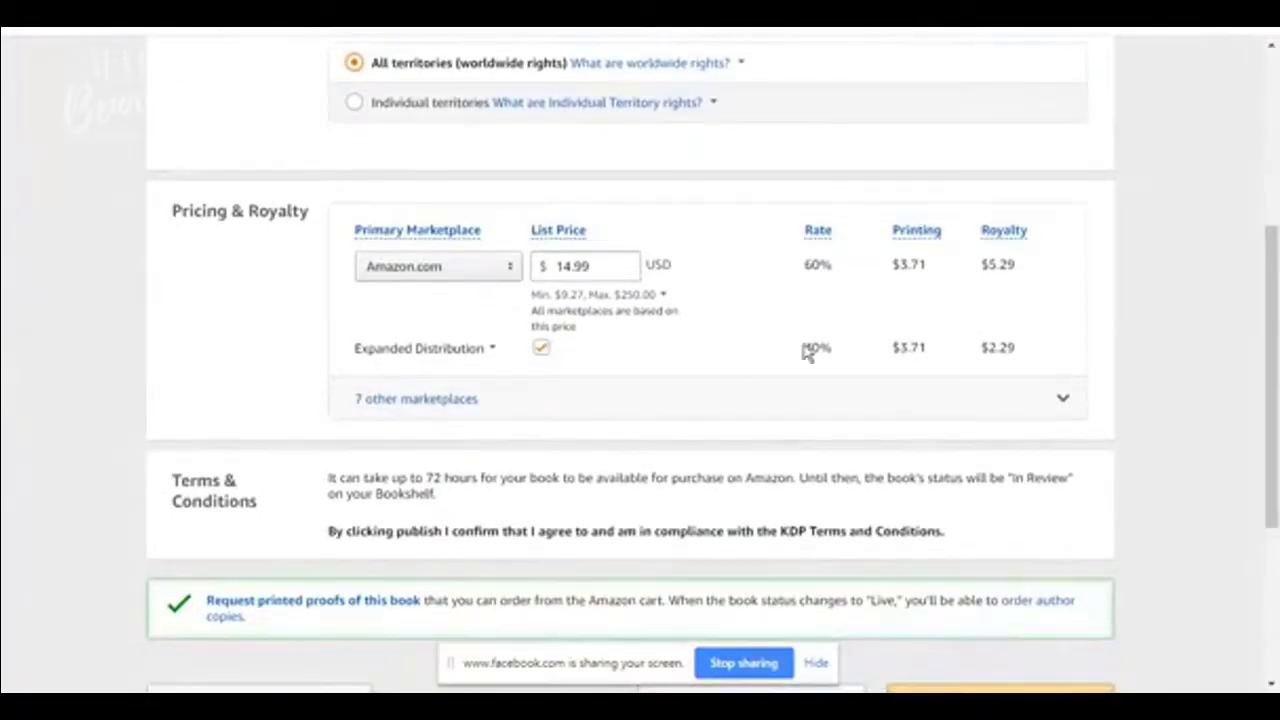
pyautogui.moveTo(810, 264); pyautogui.dragTo(871, 271)
pyautogui.moveTo(790, 350); pyautogui.dragTo(863, 354)
pyautogui.click(812, 286)
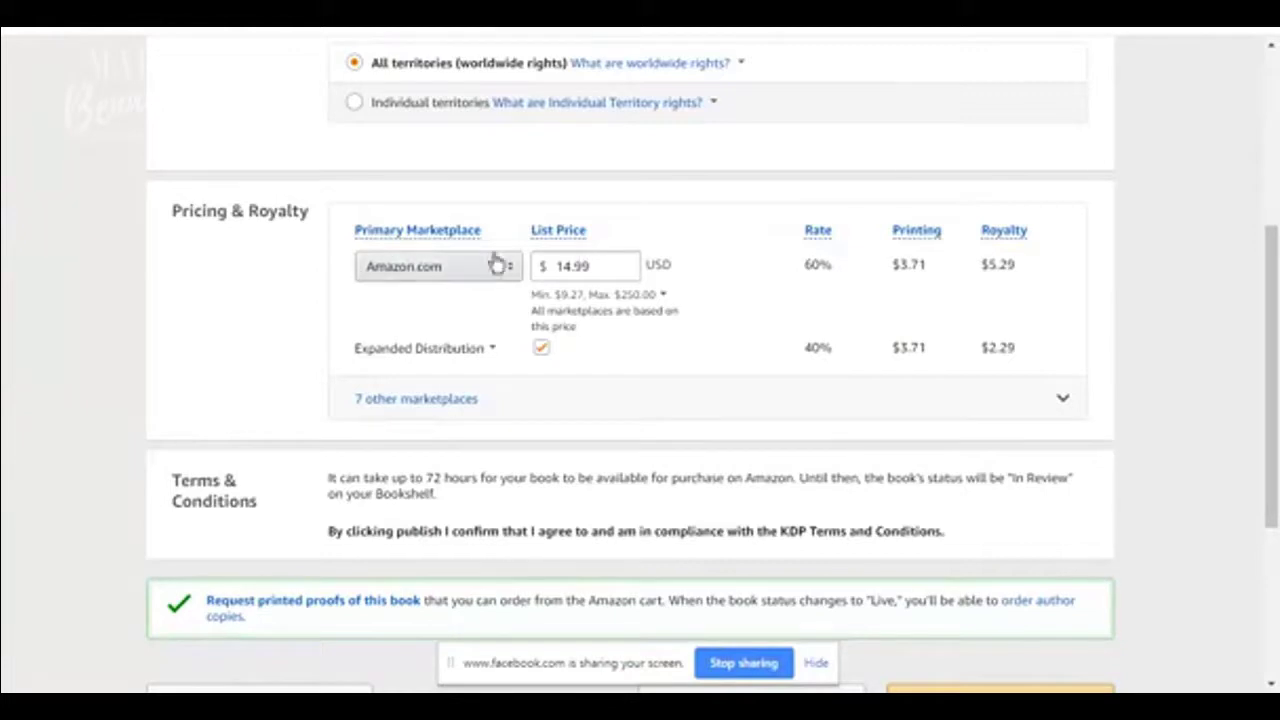
pyautogui.moveTo(785, 268); pyautogui.dragTo(1109, 266)
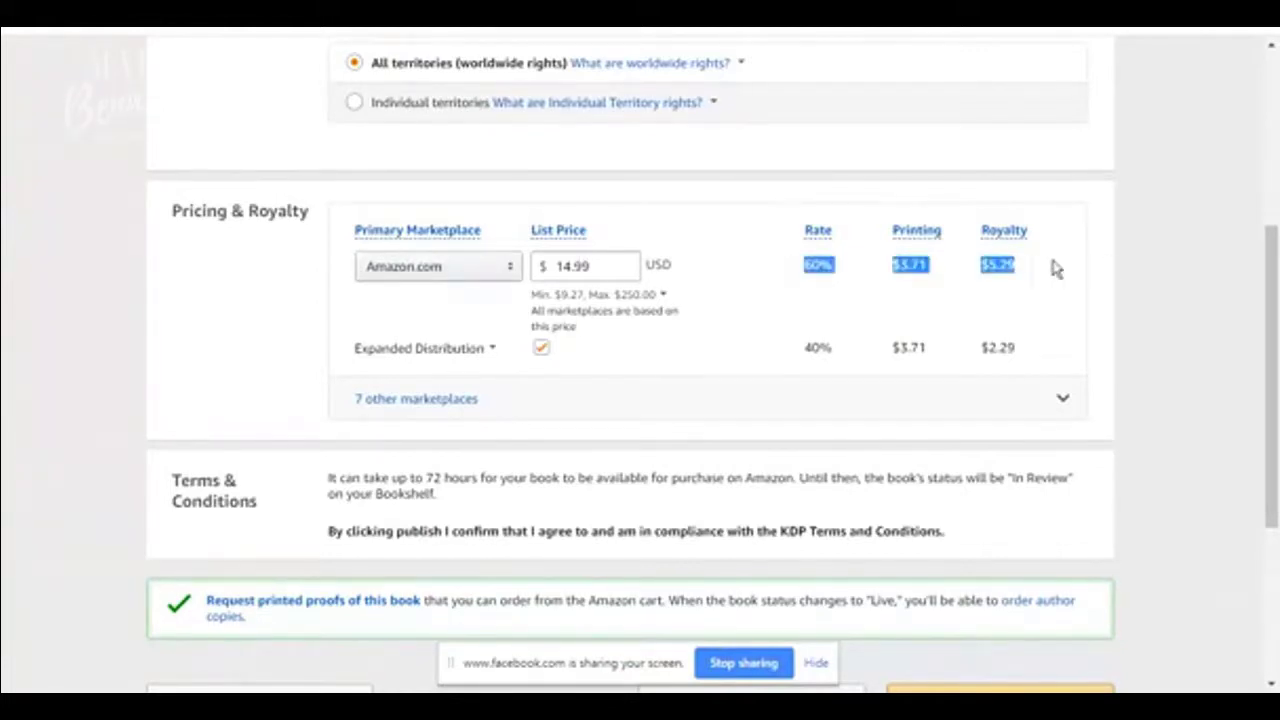
pyautogui.click(1006, 274)
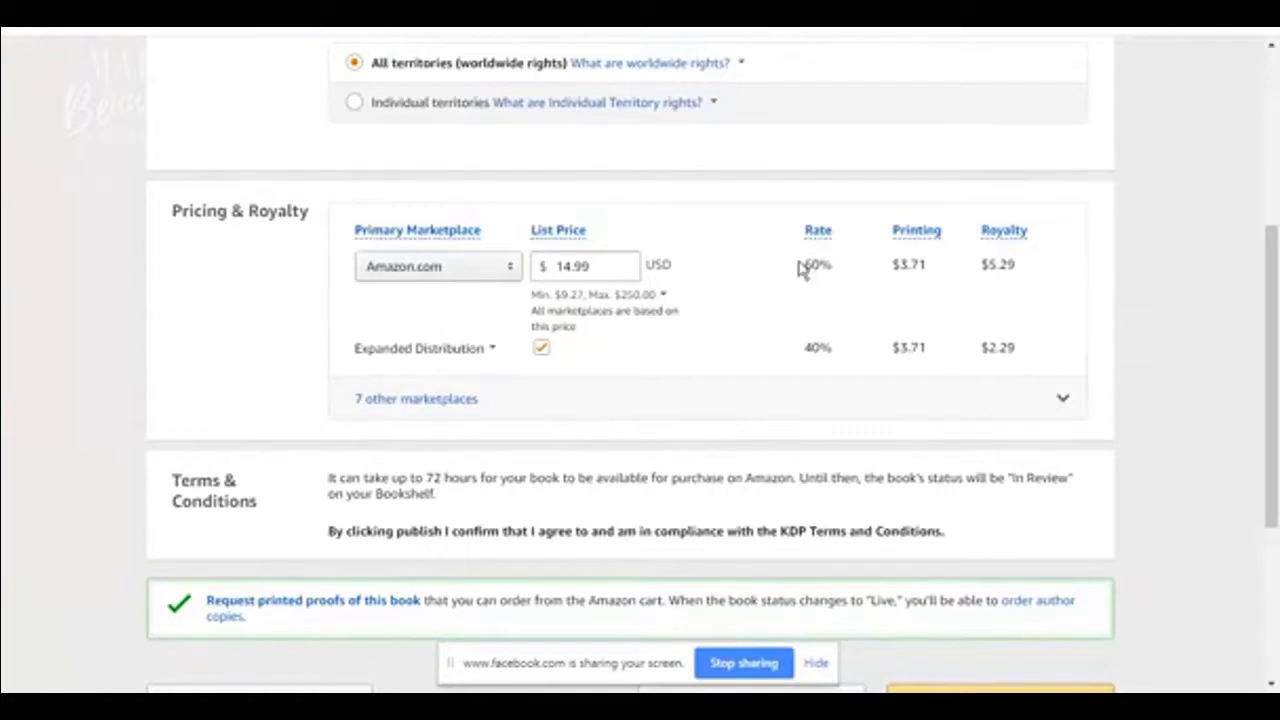
pyautogui.moveTo(822, 258); pyautogui.dragTo(1042, 268)
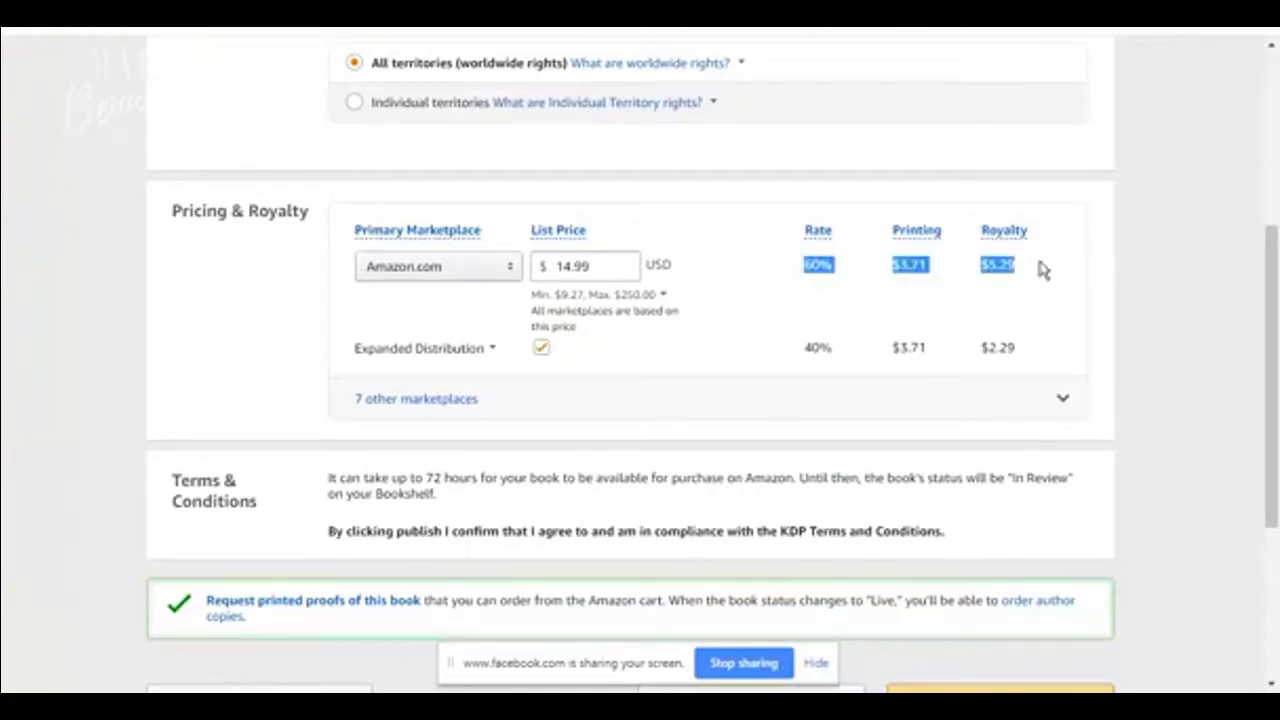
pyautogui.click(1042, 268)
pyautogui.moveTo(806, 346); pyautogui.dragTo(1057, 360)
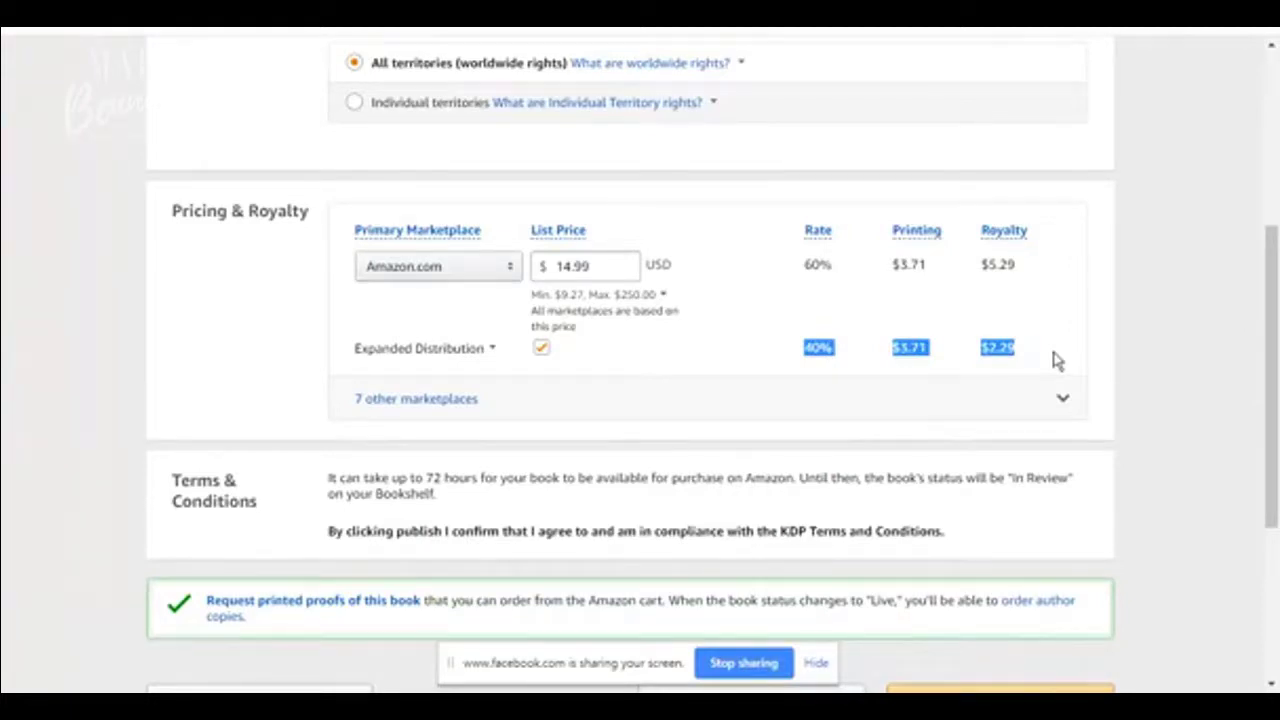
# Step: Review Expanded Distribution's rate, printing cost and royalty, and check its printing cost against the Amazon.com printing cost
pyautogui.click(1082, 352)
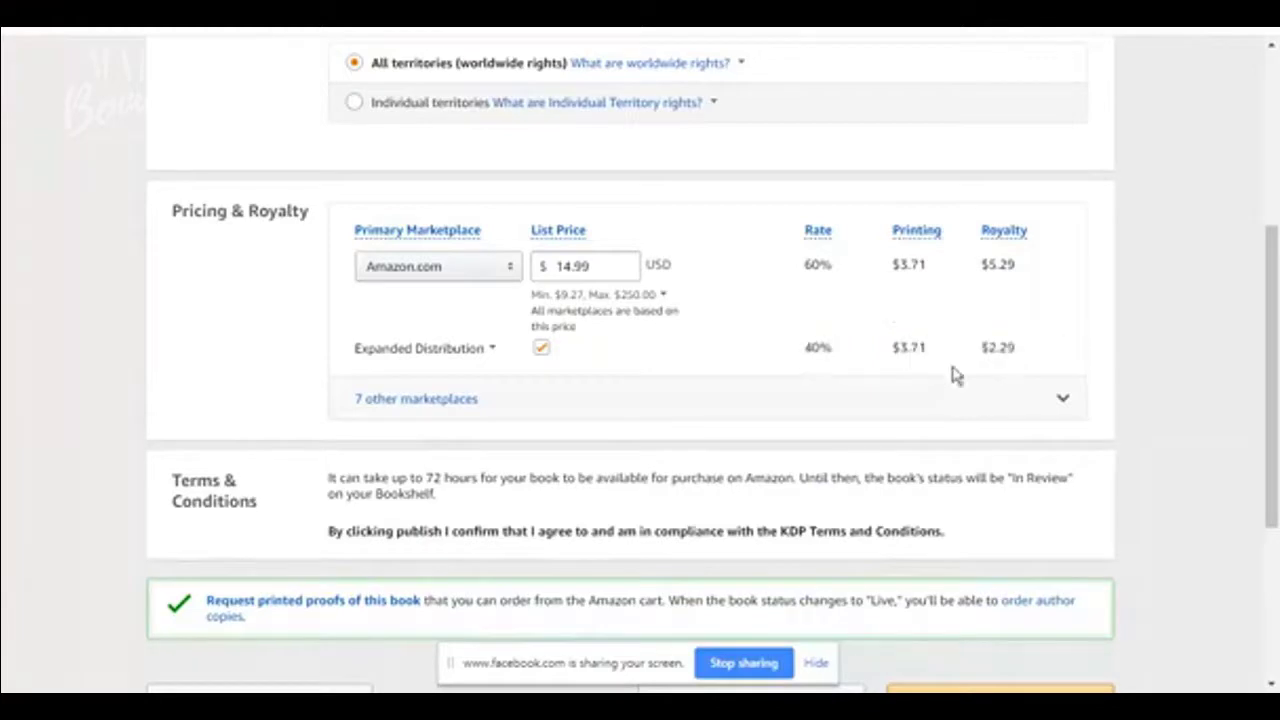
pyautogui.moveTo(1026, 363); pyautogui.dragTo(780, 343)
pyautogui.click(1050, 345)
pyautogui.moveTo(1023, 354); pyautogui.dragTo(797, 360)
pyautogui.click(797, 360)
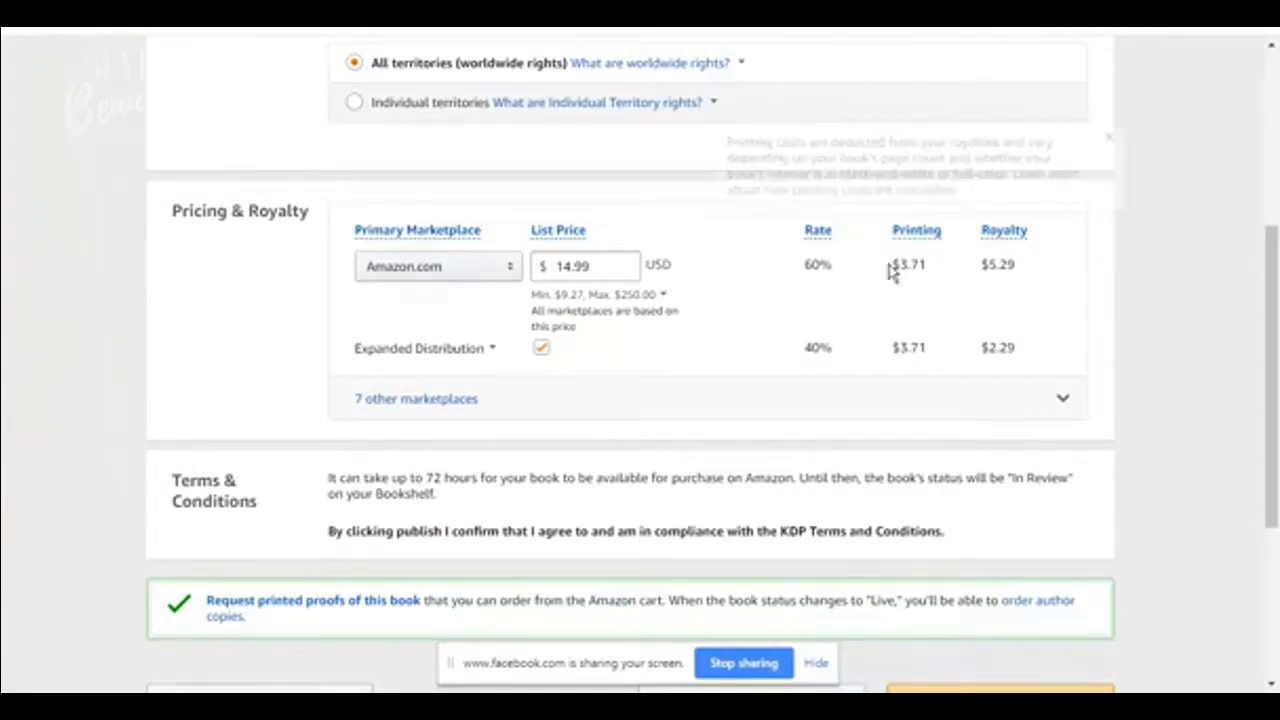
pyautogui.moveTo(891, 267); pyautogui.dragTo(926, 266)
pyautogui.moveTo(893, 347); pyautogui.dragTo(929, 363)
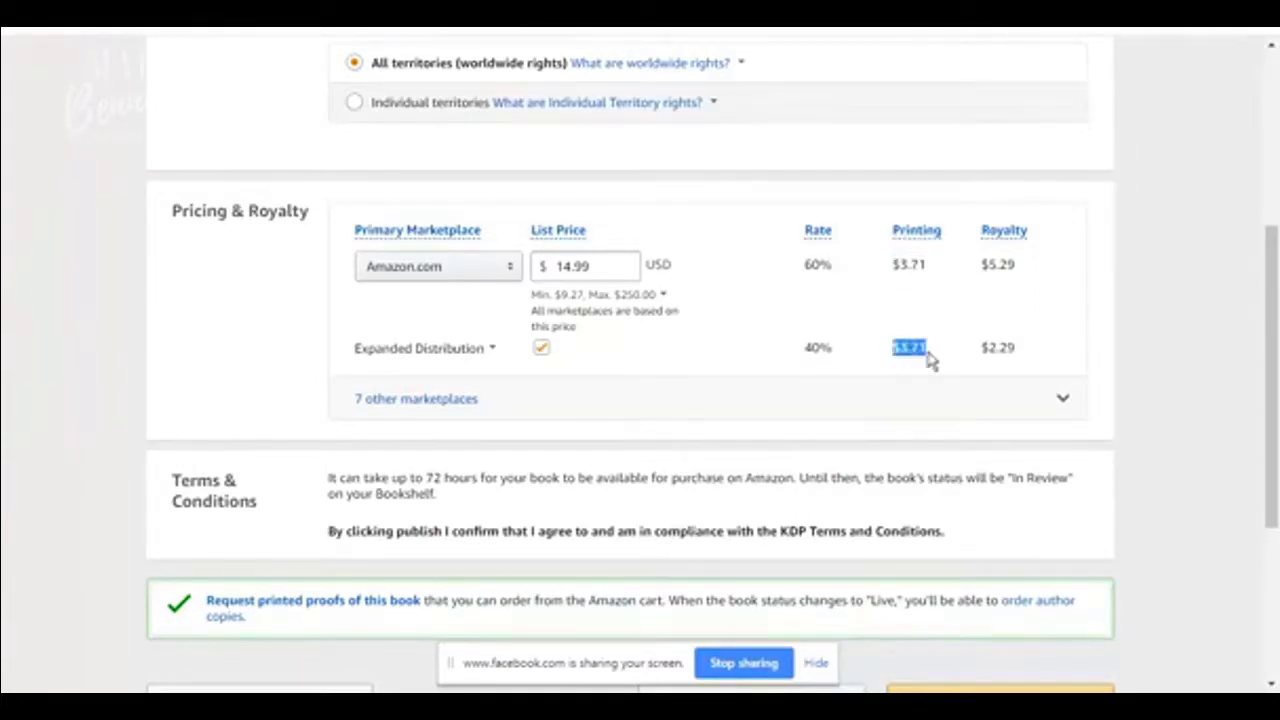
pyautogui.click(937, 351)
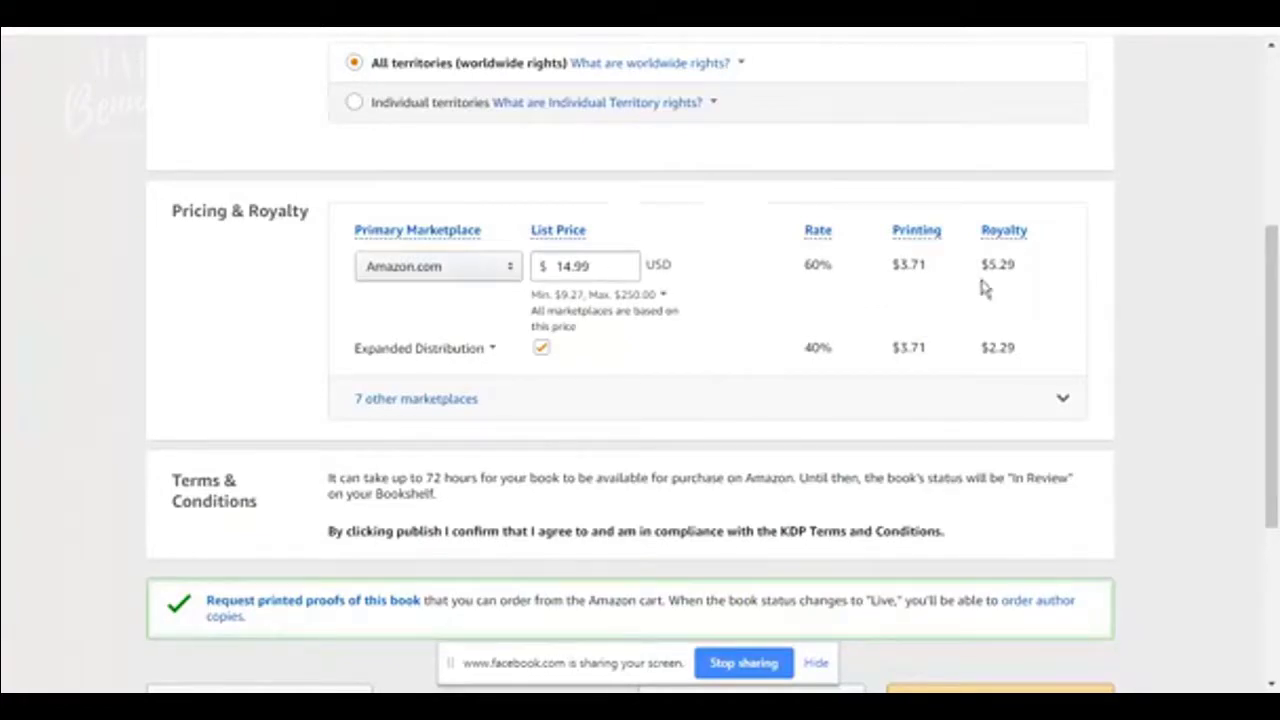
# Step: Examine the Amazon.com royalty in relation to its printing cost at the 14.99 USD list price
pyautogui.moveTo(982, 265); pyautogui.dragTo(1028, 277)
pyautogui.click(1027, 276)
pyautogui.moveTo(891, 266); pyautogui.dragTo(923, 264)
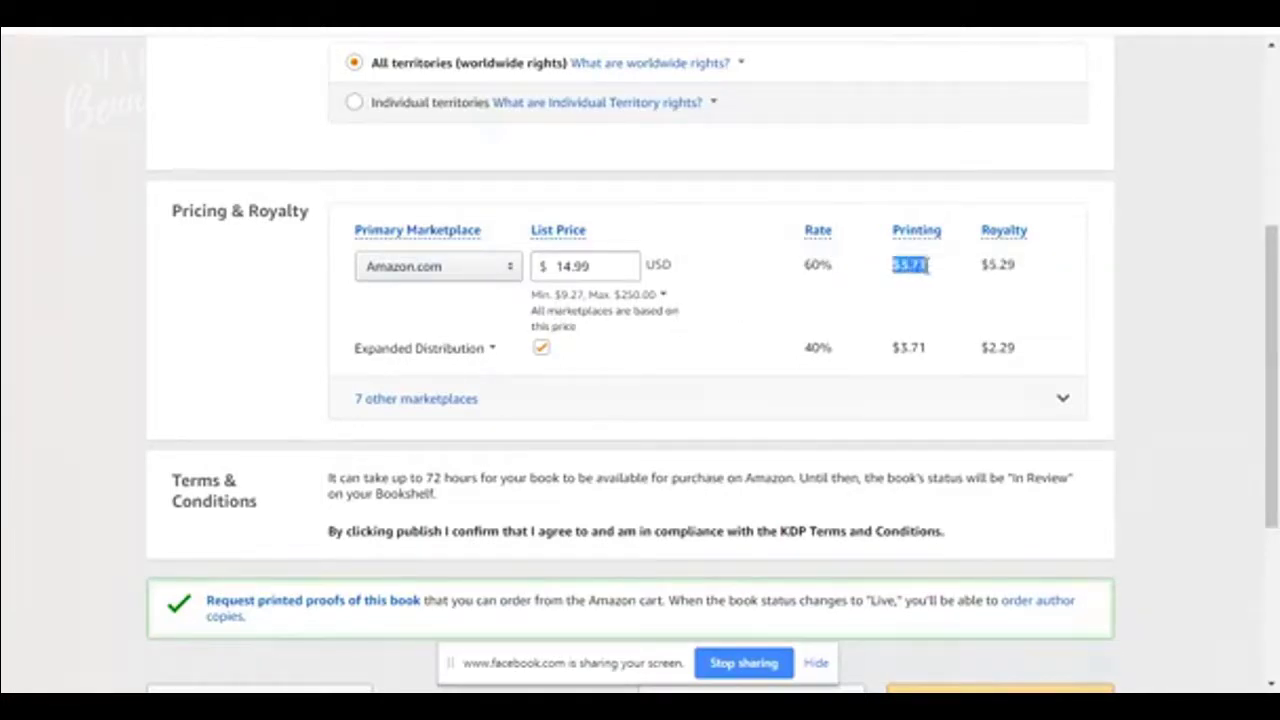
pyautogui.click(932, 277)
pyautogui.moveTo(984, 264); pyautogui.dragTo(949, 260)
pyautogui.click(1012, 272)
pyautogui.moveTo(1016, 264); pyautogui.dragTo(940, 262)
pyautogui.click(1013, 264)
pyautogui.click(1029, 271)
# Step: Set the Amazon.com list price to 17.99 USD and check the recalculated rate, printing cost and royalty
pyautogui.moveTo(595, 266); pyautogui.dragTo(491, 277)
pyautogui.write('1')
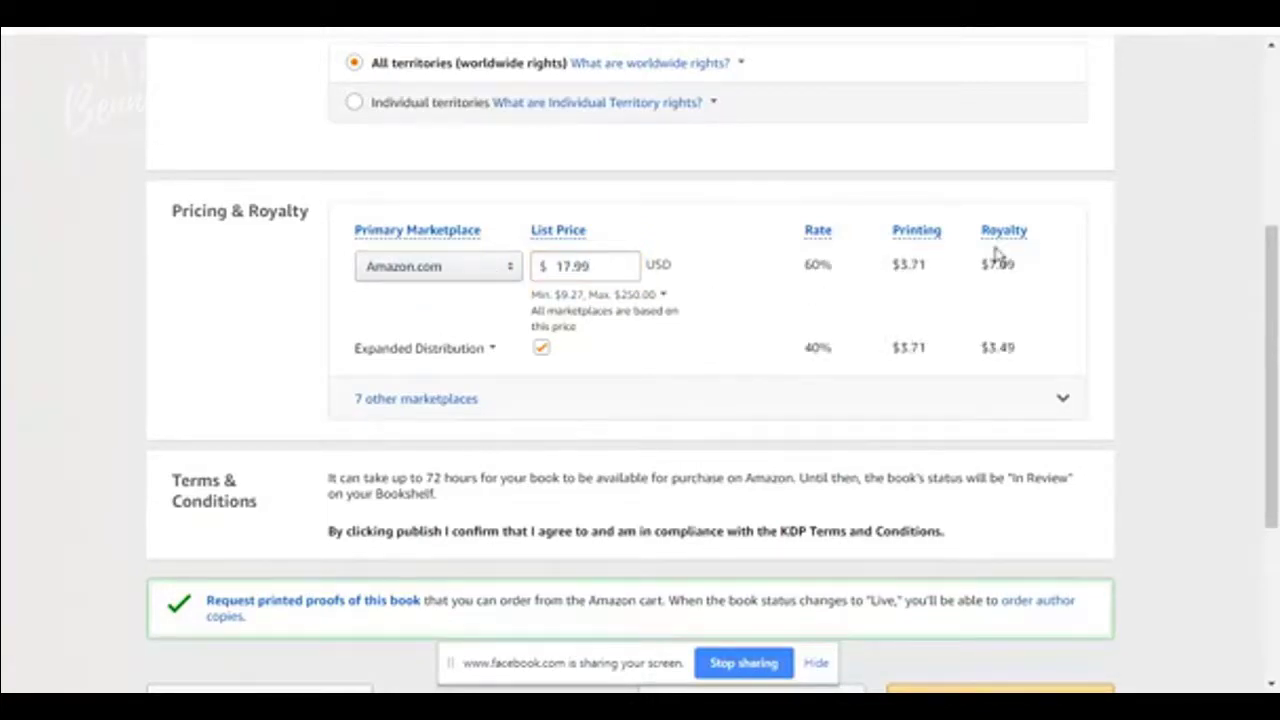
pyautogui.moveTo(808, 265); pyautogui.dragTo(1031, 294)
pyautogui.click(1006, 294)
pyautogui.moveTo(805, 268); pyautogui.dragTo(1023, 262)
pyautogui.click(1020, 272)
pyautogui.doubleClick(998, 265)
pyautogui.click(1023, 273)
# Step: Read the explanation of Expanded Distribution and close it again
pyautogui.click(462, 352)
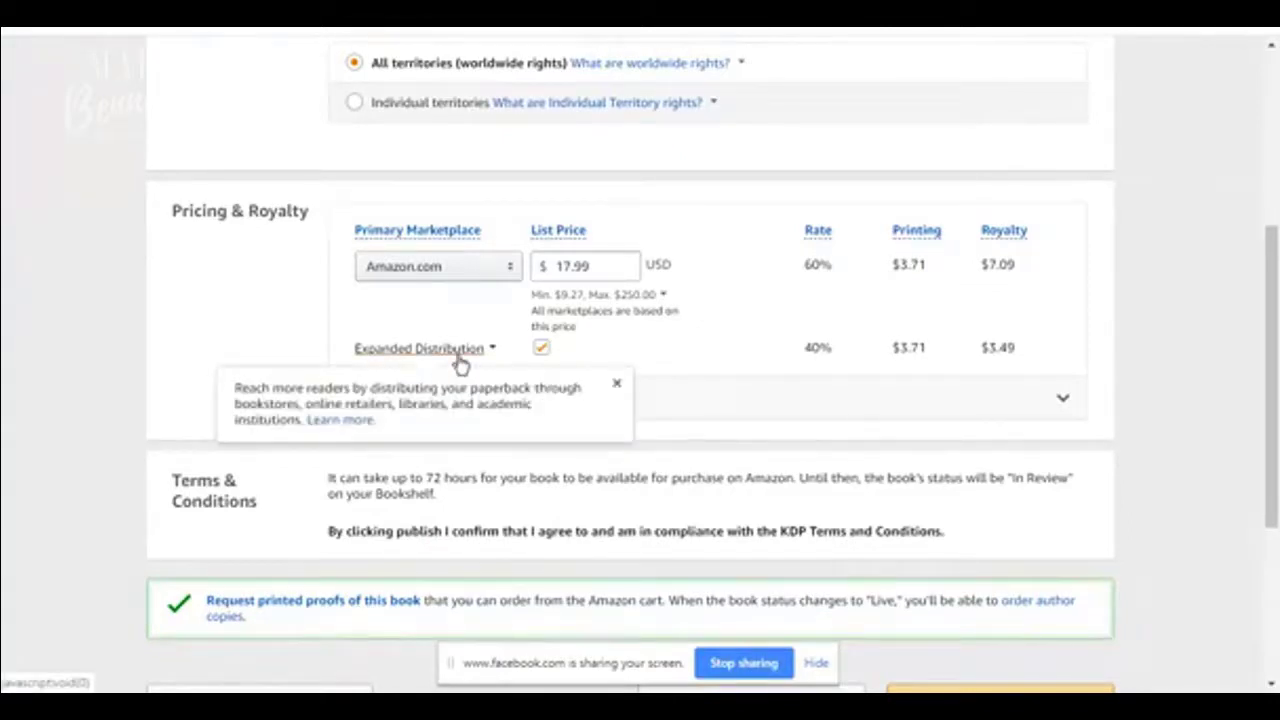
pyautogui.click(491, 349)
pyautogui.click(493, 350)
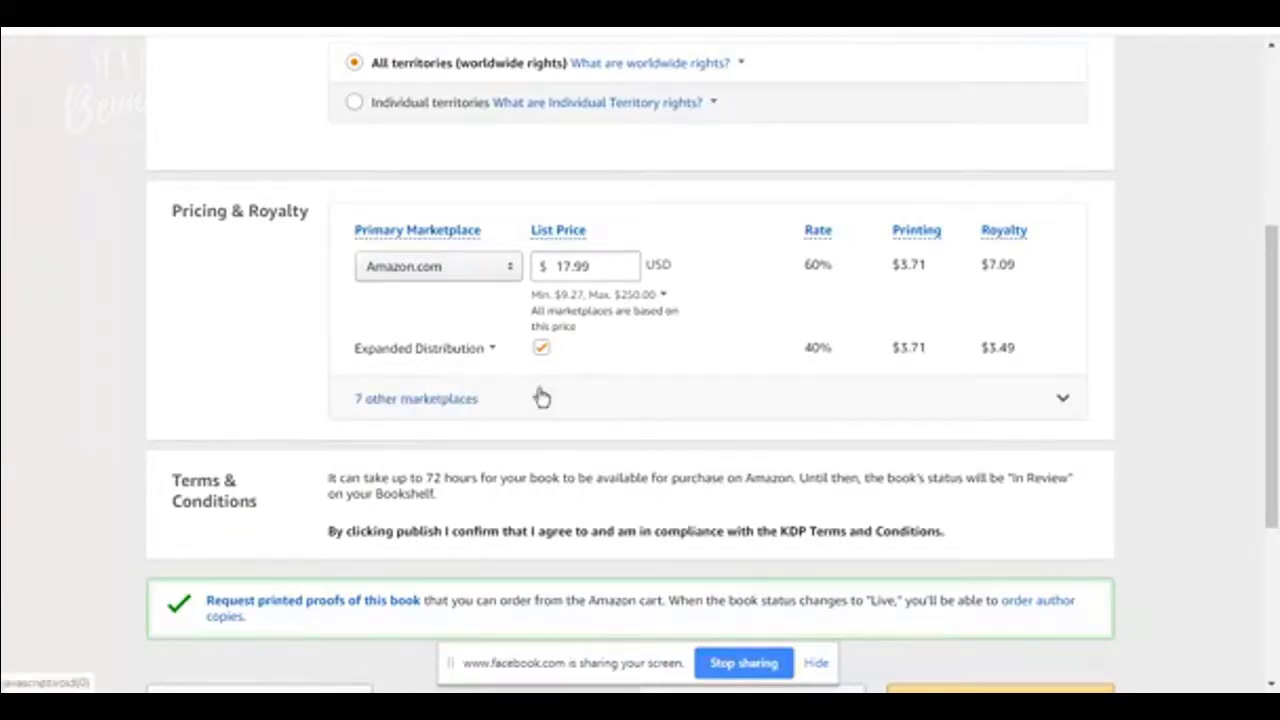
# Step: Expand the 7 other marketplaces and compare their pricing columns with the Expanded Distribution rate, printing cost and royalty
pyautogui.click(1062, 401)
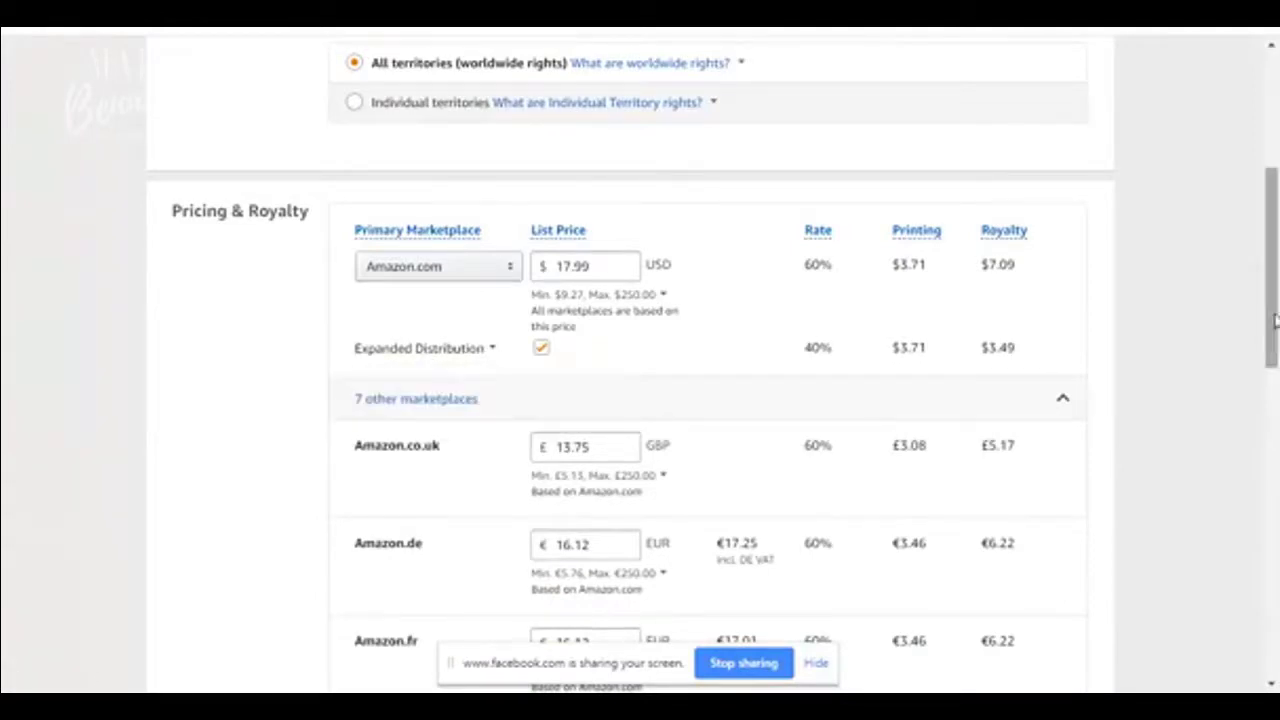
pyautogui.scroll(-1, 1271, 334)
pyautogui.moveTo(1275, 330); pyautogui.dragTo(1275, 368)
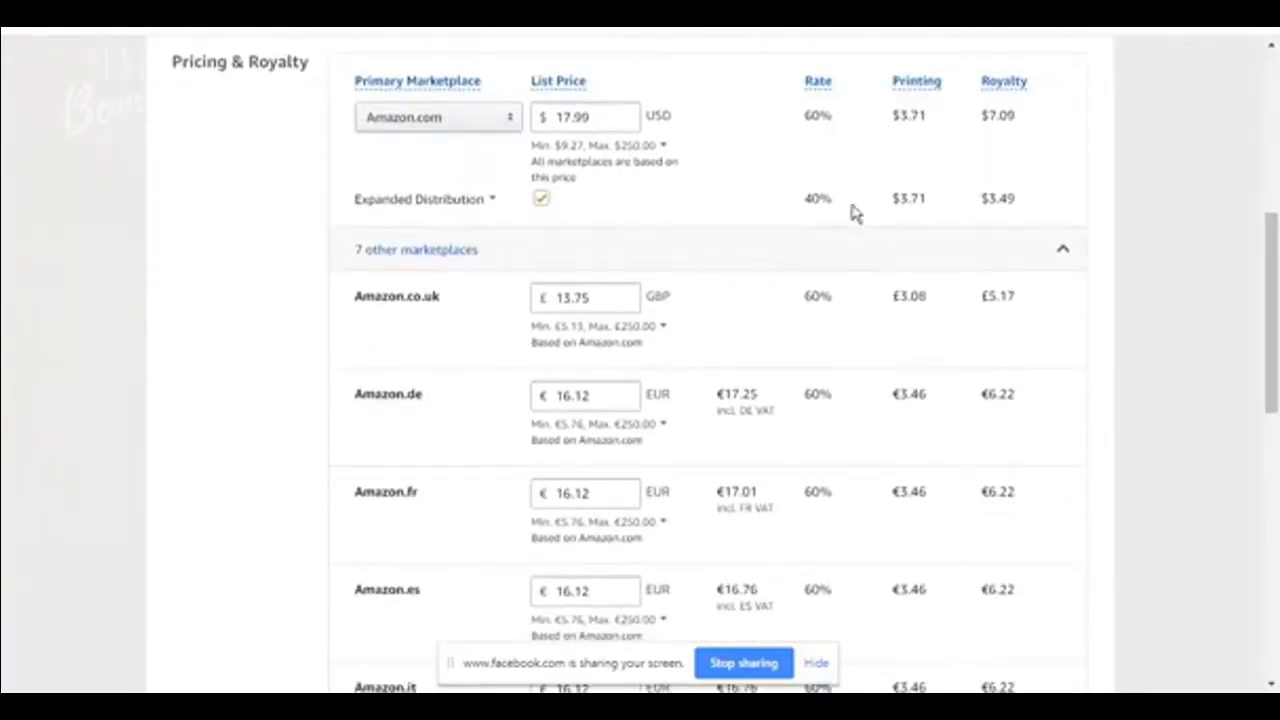
pyautogui.moveTo(790, 203); pyautogui.dragTo(1037, 205)
pyautogui.click(1030, 205)
pyautogui.moveTo(1268, 318)
pyautogui.mouseDown()
pyautogui.moveTo(1268, 344)
pyautogui.moveTo(1265, 302)
pyautogui.mouseUp()
pyautogui.moveTo(1028, 256); pyautogui.dragTo(785, 268)
pyautogui.click(785, 268)
pyautogui.click(383, 258)
pyautogui.moveTo(1264, 300); pyautogui.dragTo(1264, 316)
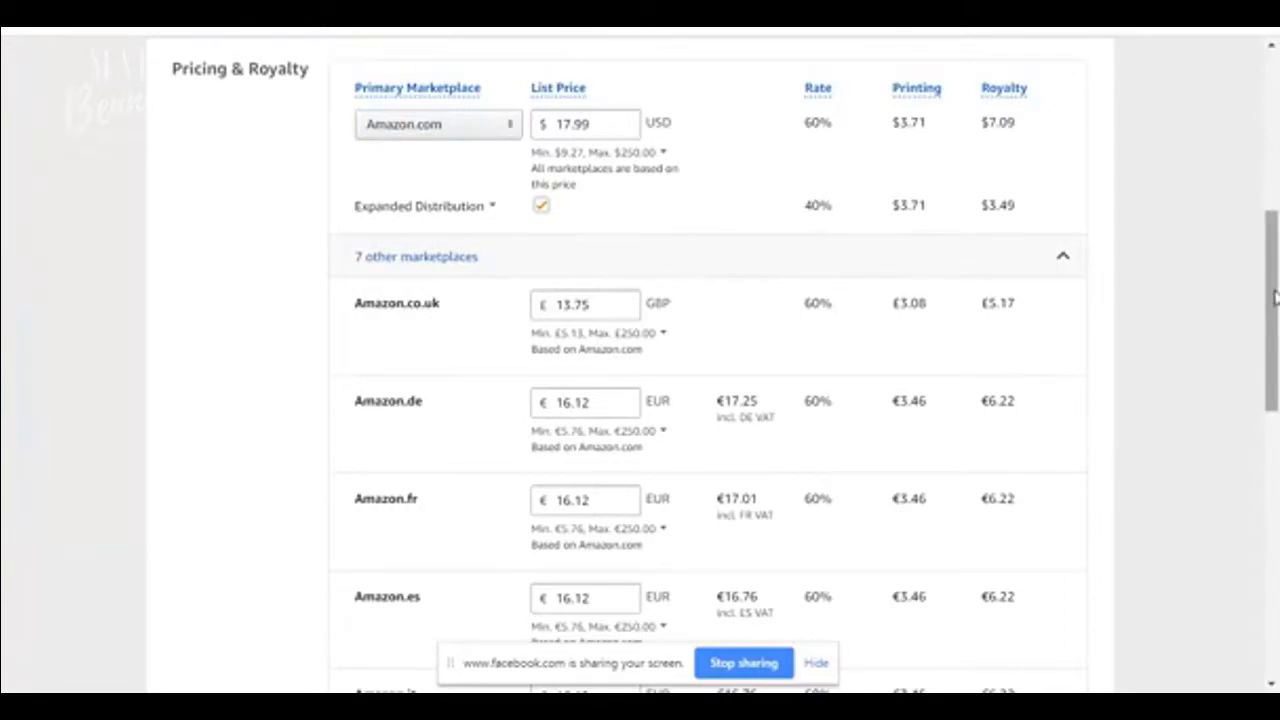
# Step: Review the list prices, printing costs and royalties of the international marketplaces from Amazon.co.uk through Amazon.ca
pyautogui.moveTo(1274, 296); pyautogui.dragTo(1272, 333)
pyautogui.scroll(1, 980, 250)
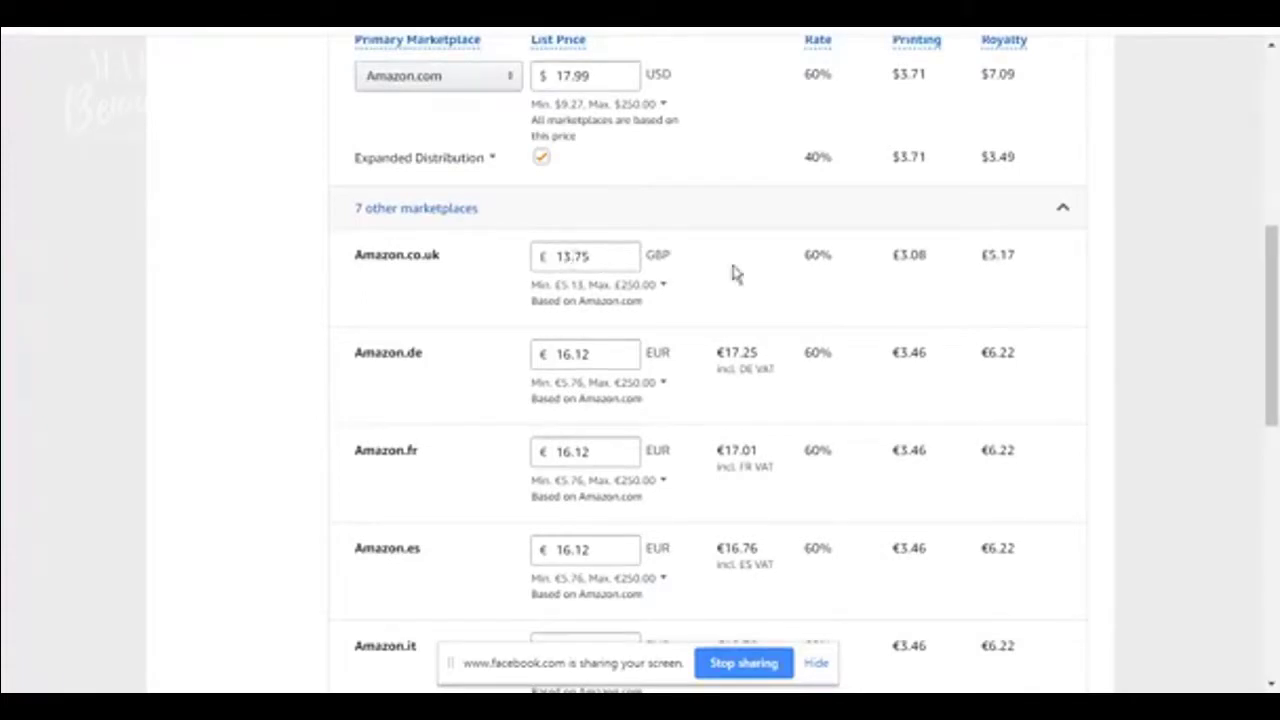
pyautogui.scroll(-1, 1266, 330)
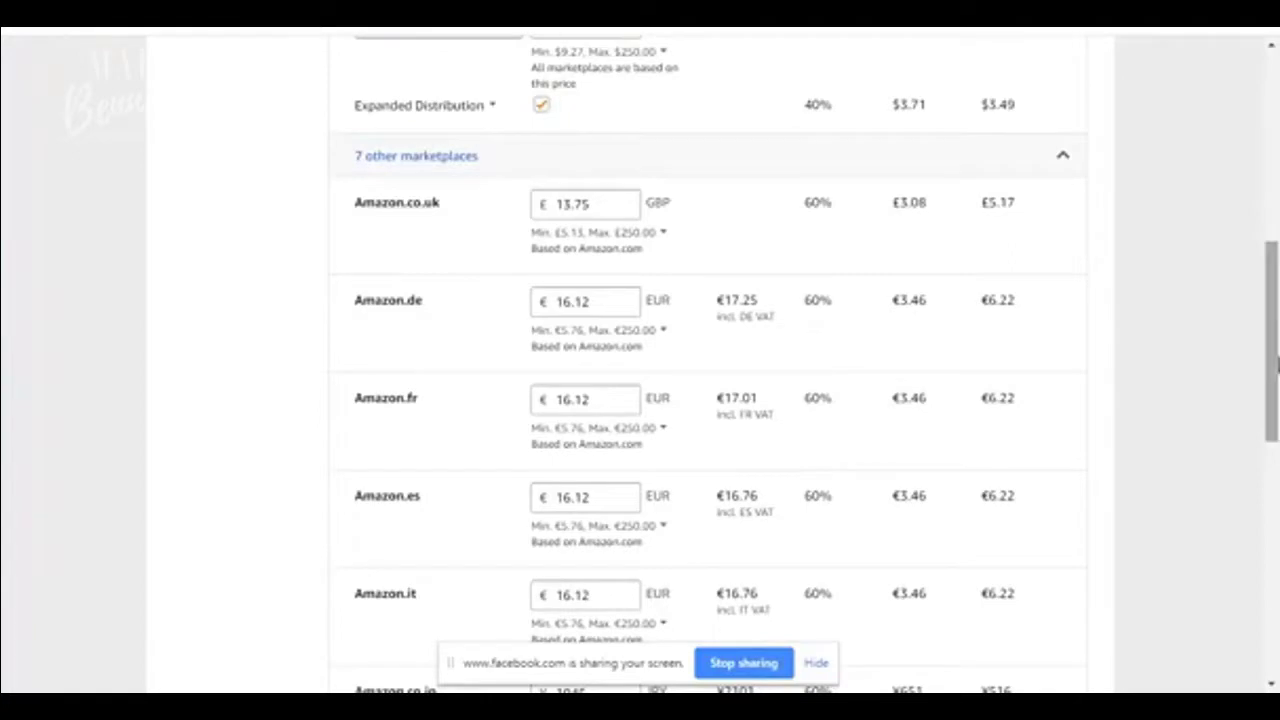
pyautogui.moveTo(1275, 365); pyautogui.dragTo(1275, 394)
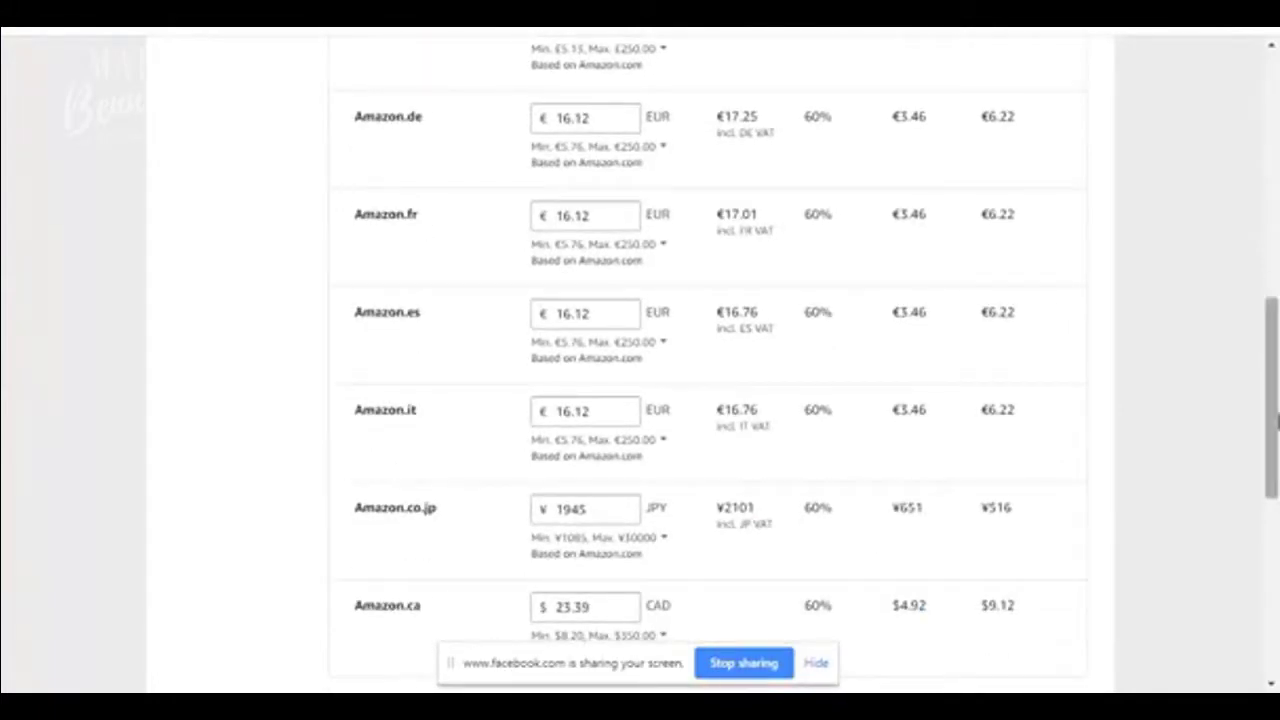
pyautogui.moveTo(1275, 400); pyautogui.dragTo(1243, 333)
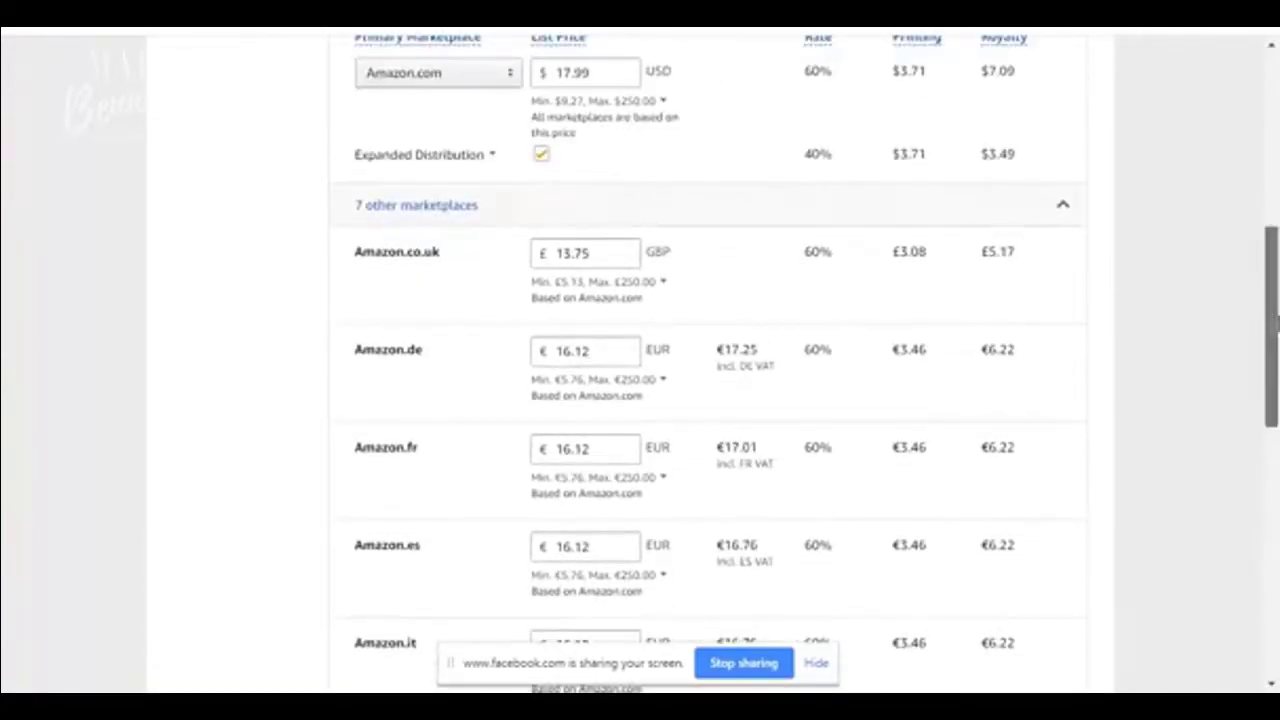
pyautogui.moveTo(1274, 322); pyautogui.dragTo(1249, 357)
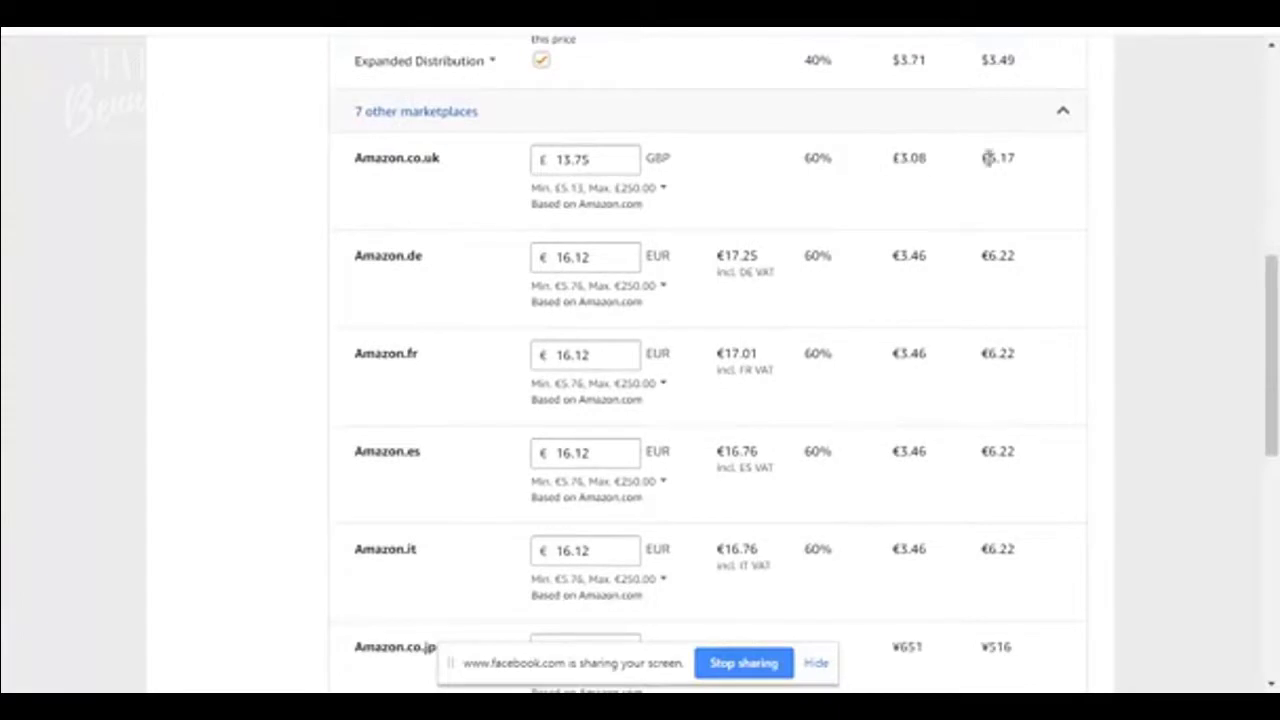
pyautogui.moveTo(988, 157); pyautogui.dragTo(1069, 643)
pyautogui.click(1177, 375)
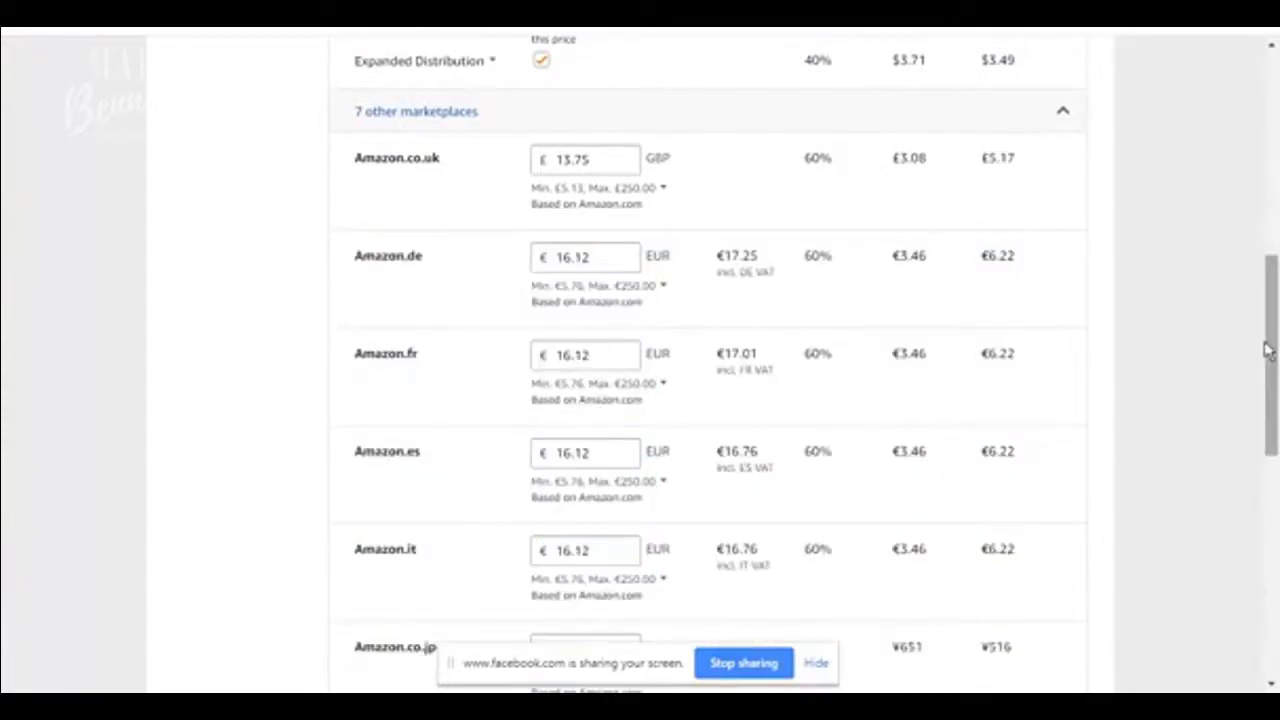
# Step: Read the Terms & Conditions and the notice on printed proofs and author copies, and recheck the Amazon.com printing cost
pyautogui.moveTo(1274, 347); pyautogui.dragTo(1263, 520)
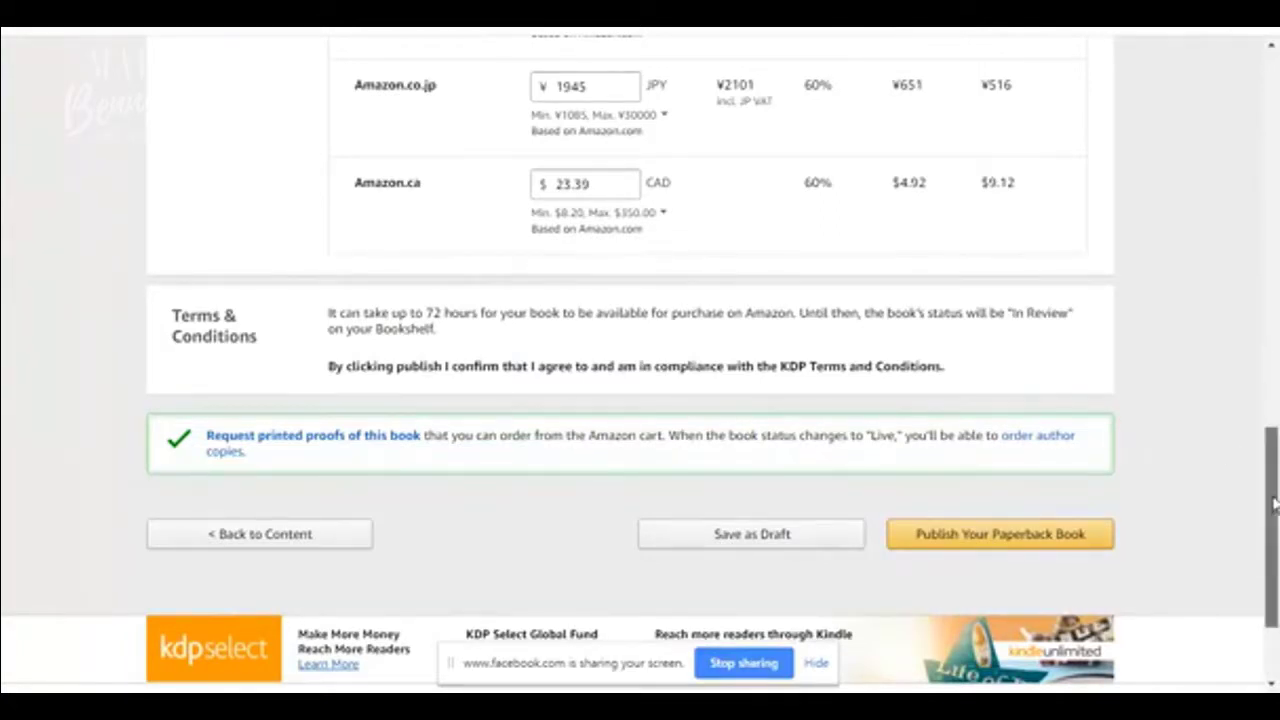
pyautogui.moveTo(1272, 500); pyautogui.dragTo(1274, 565)
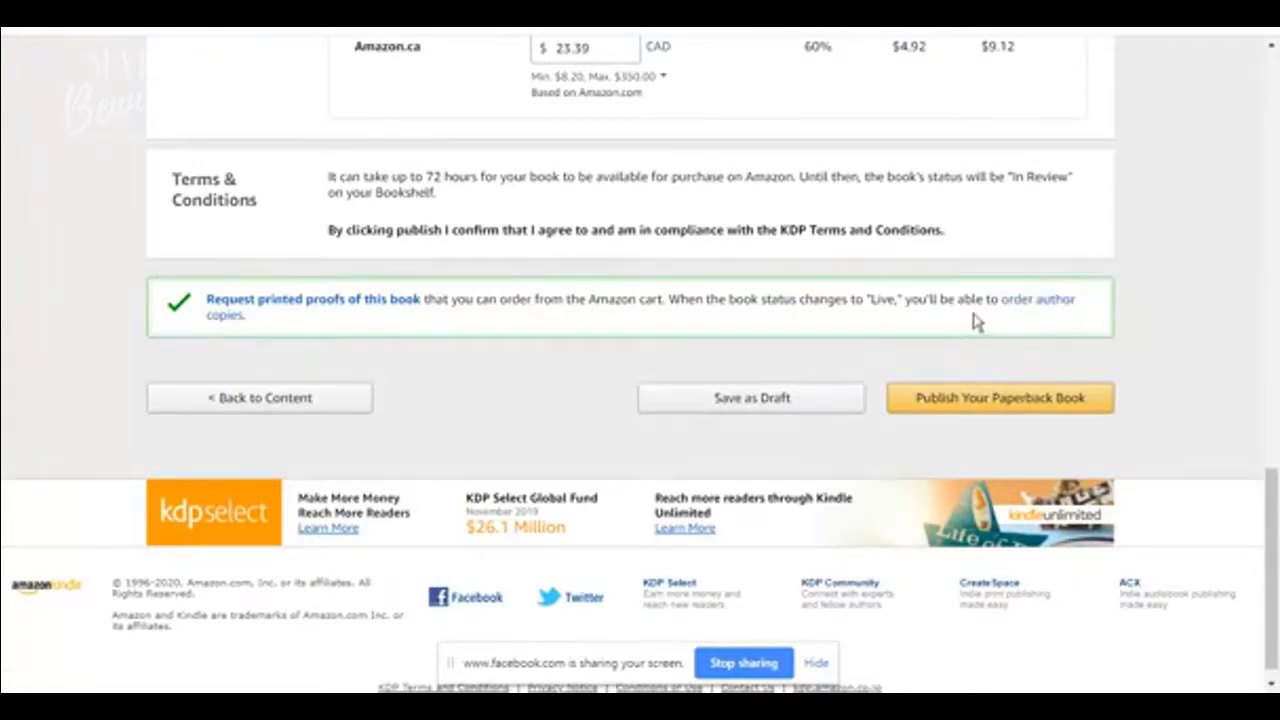
pyautogui.moveTo(1268, 528); pyautogui.dragTo(1268, 145)
pyautogui.scroll(-3, 623, 259)
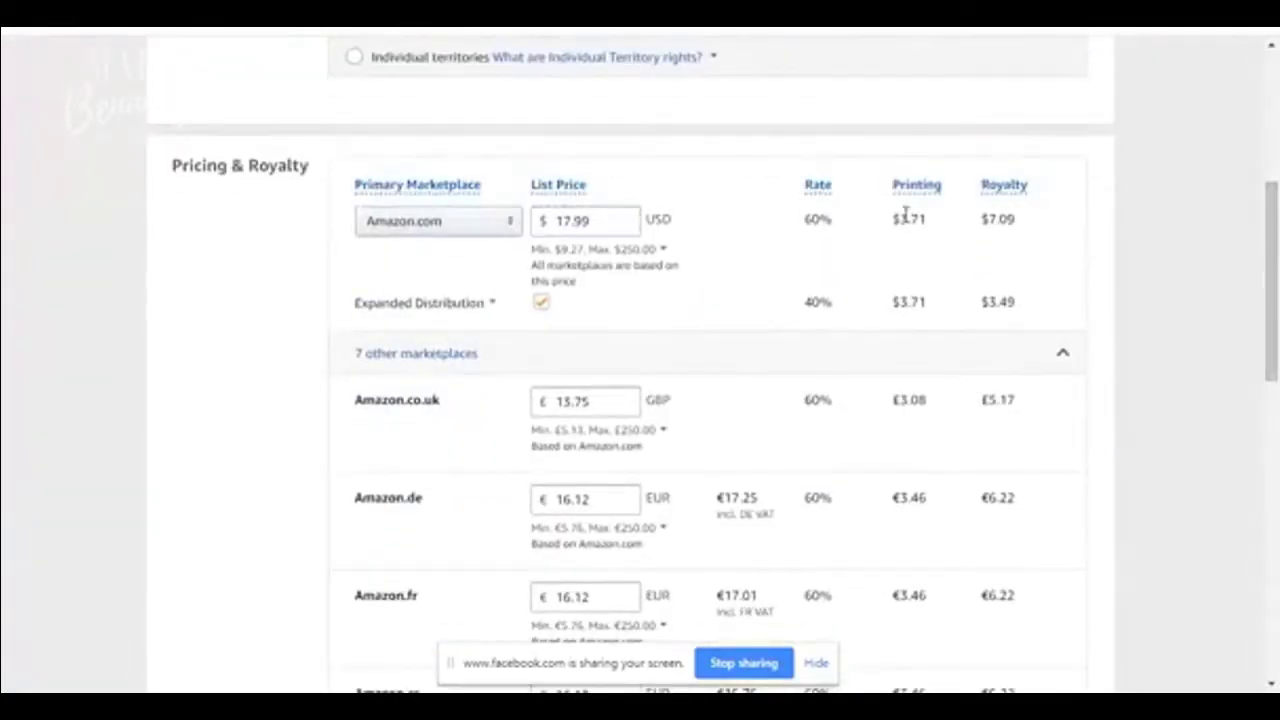
pyautogui.moveTo(897, 217); pyautogui.dragTo(934, 233)
pyautogui.click(934, 234)
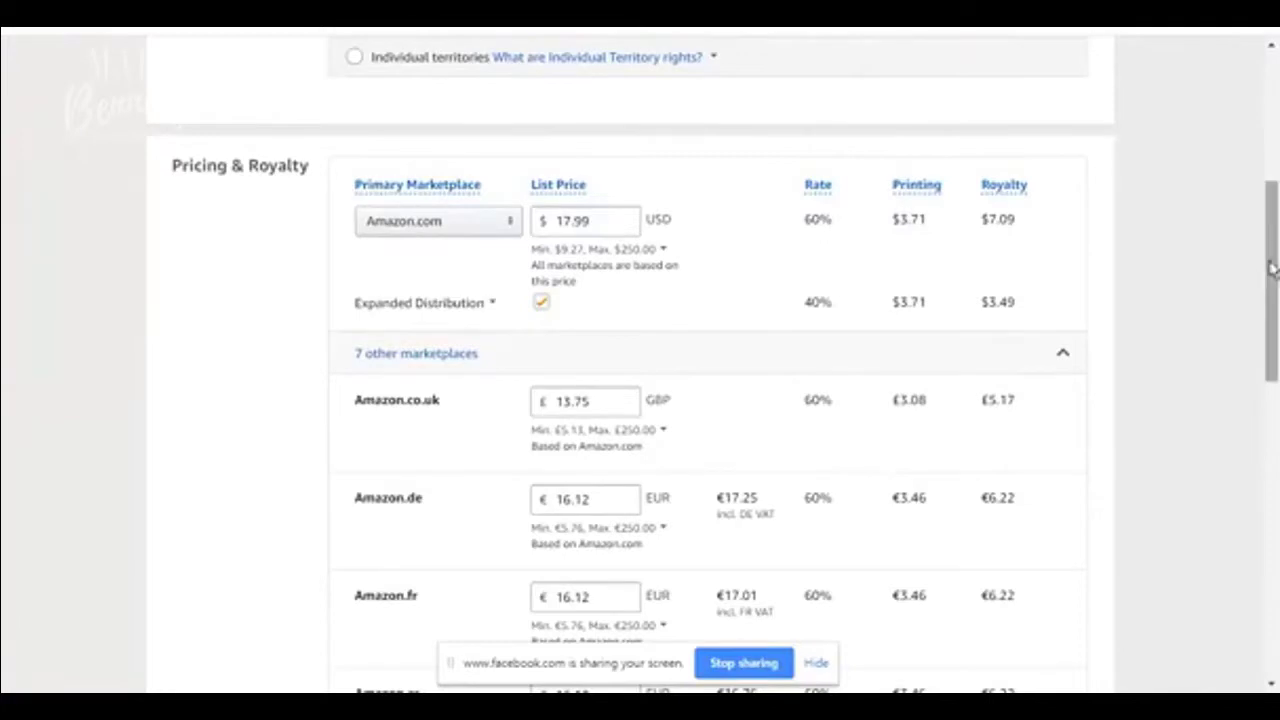
# Step: Submit the paperback book for publishing from the end of the rights and pricing page
pyautogui.moveTo(1271, 271); pyautogui.dragTo(1271, 566)
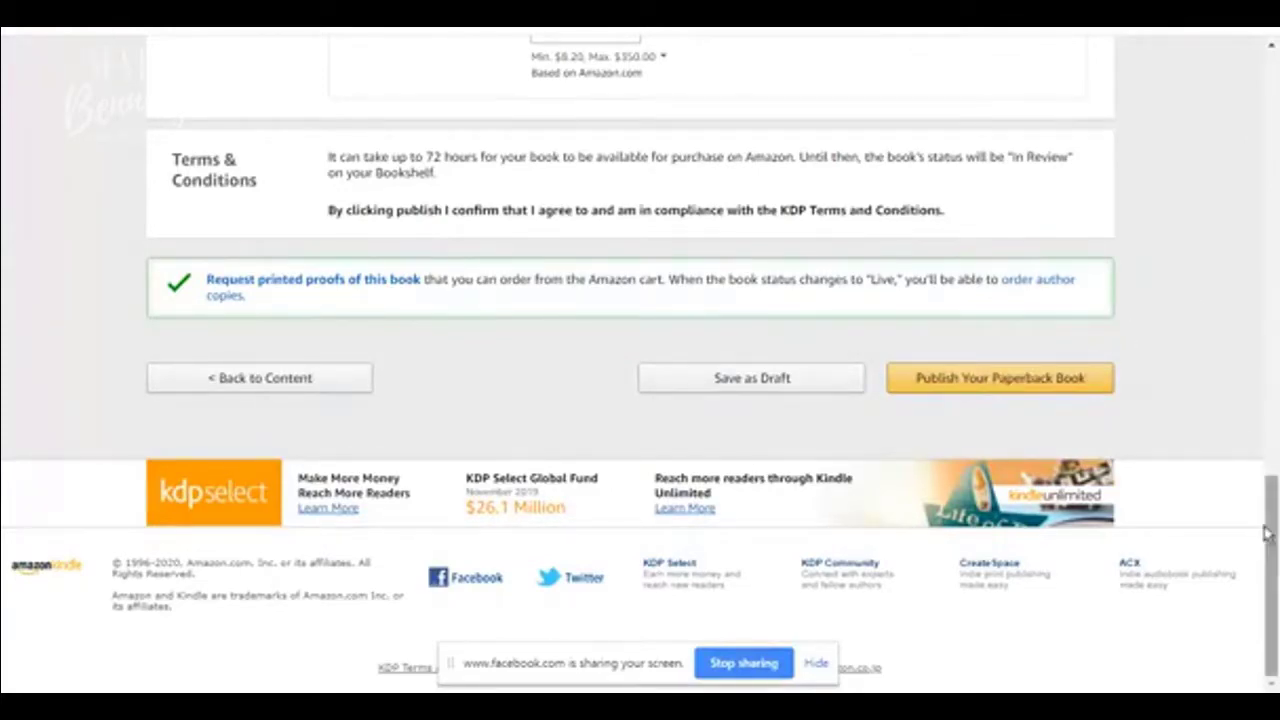
pyautogui.scroll(1, 1276, 578)
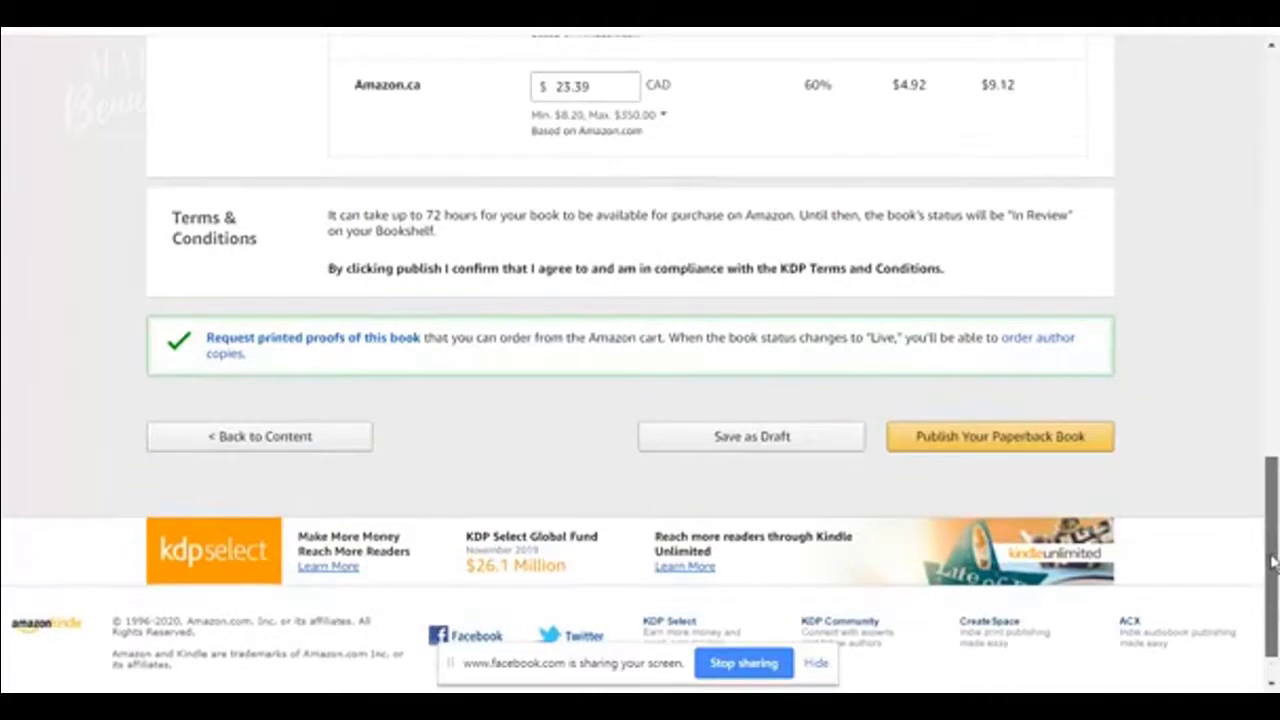
pyautogui.scroll(-1, 1276, 580)
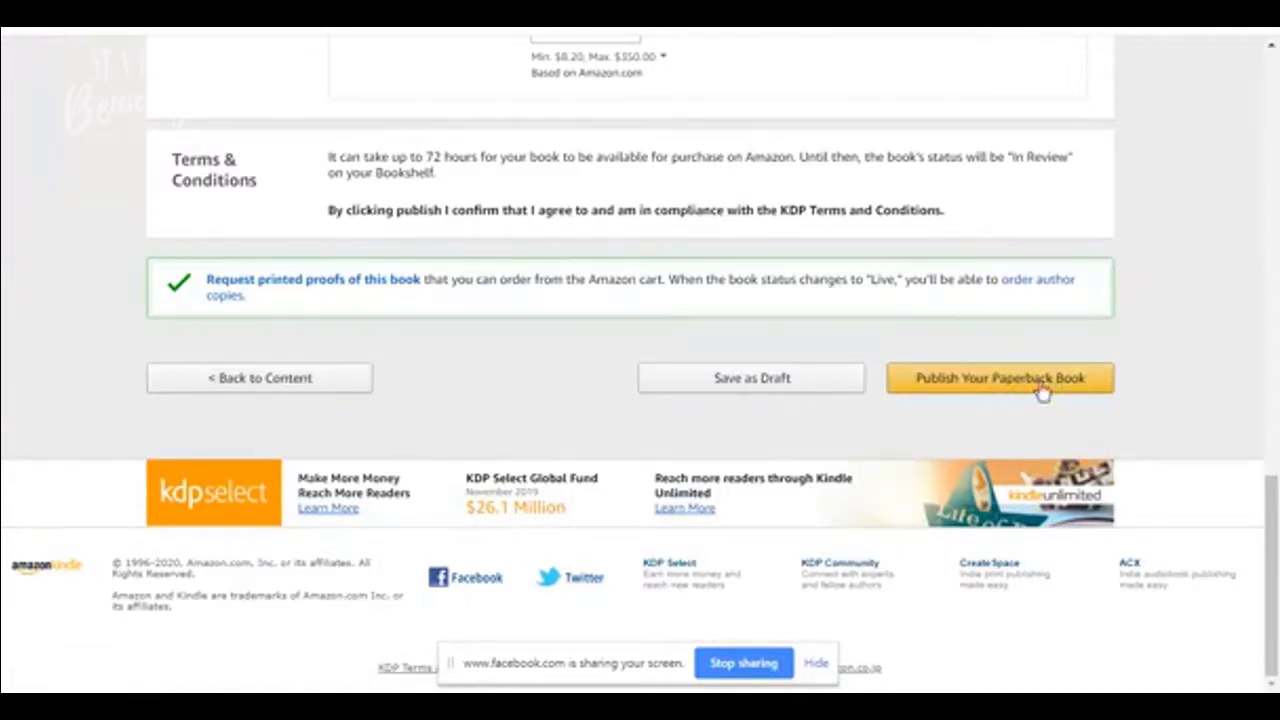
pyautogui.click(1080, 380)
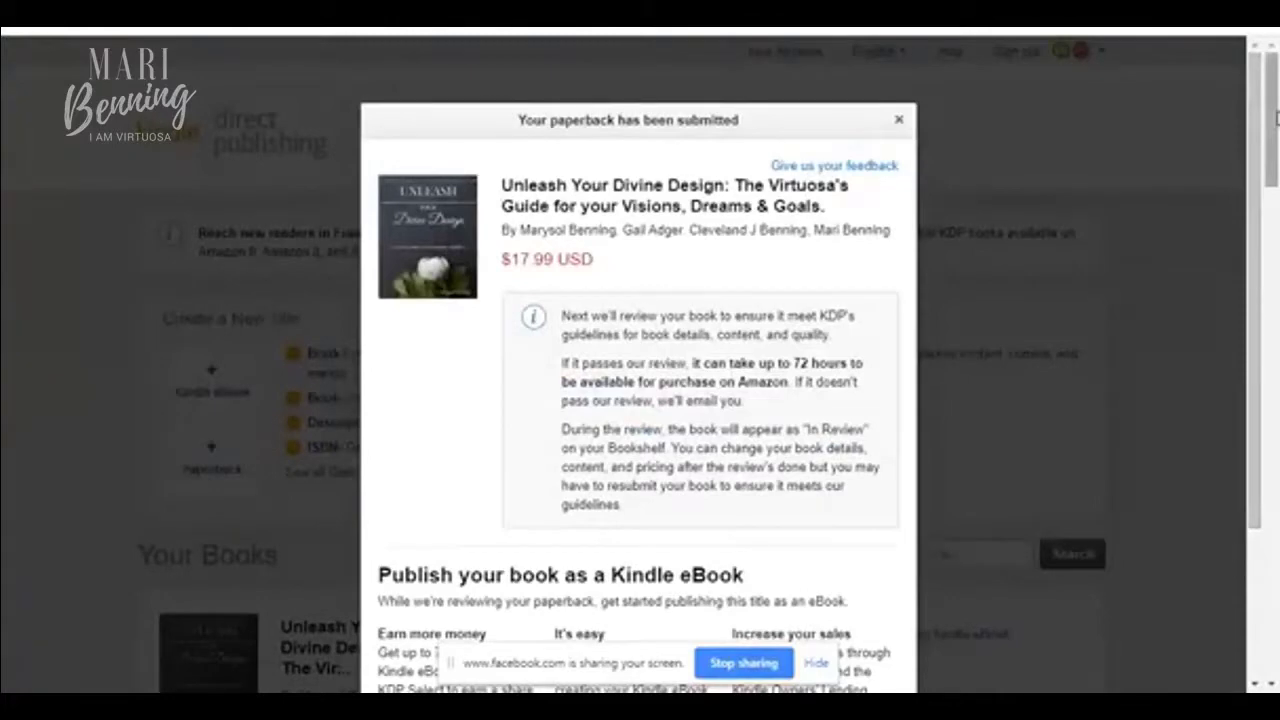
# Step: Review the price, review terms and Kindle eBook offer in the submission confirmation, and close it without starting an eBook
pyautogui.scroll(-1, 1270, 118)
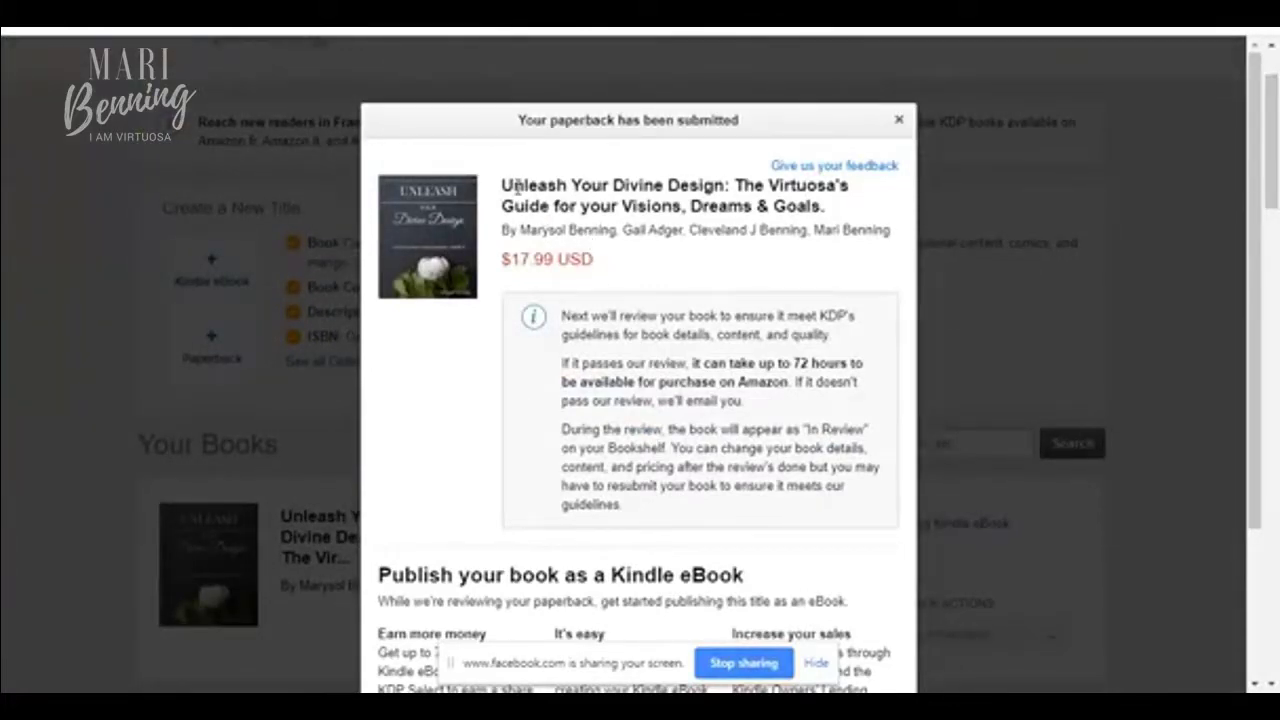
pyautogui.moveTo(503, 258); pyautogui.dragTo(608, 280)
pyautogui.click(605, 270)
pyautogui.moveTo(1252, 215); pyautogui.dragTo(1255, 362)
pyautogui.moveTo(380, 371); pyautogui.dragTo(797, 376)
pyautogui.click(795, 386)
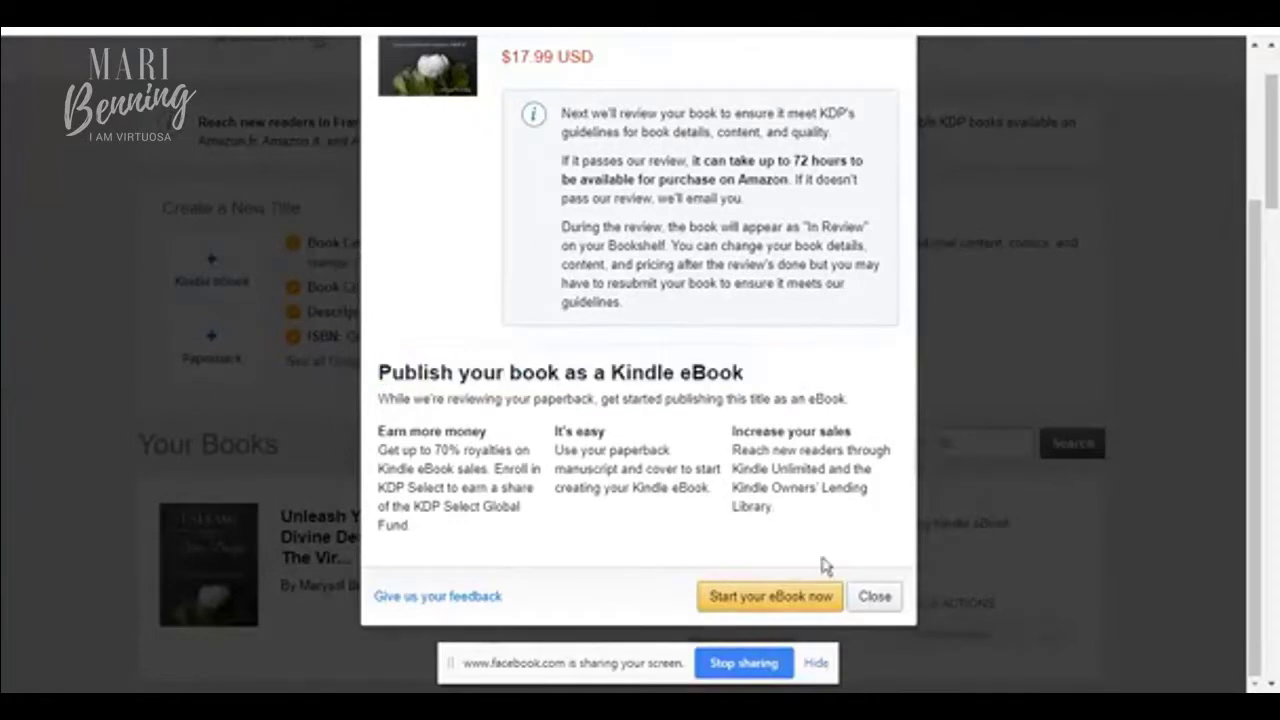
pyautogui.click(874, 597)
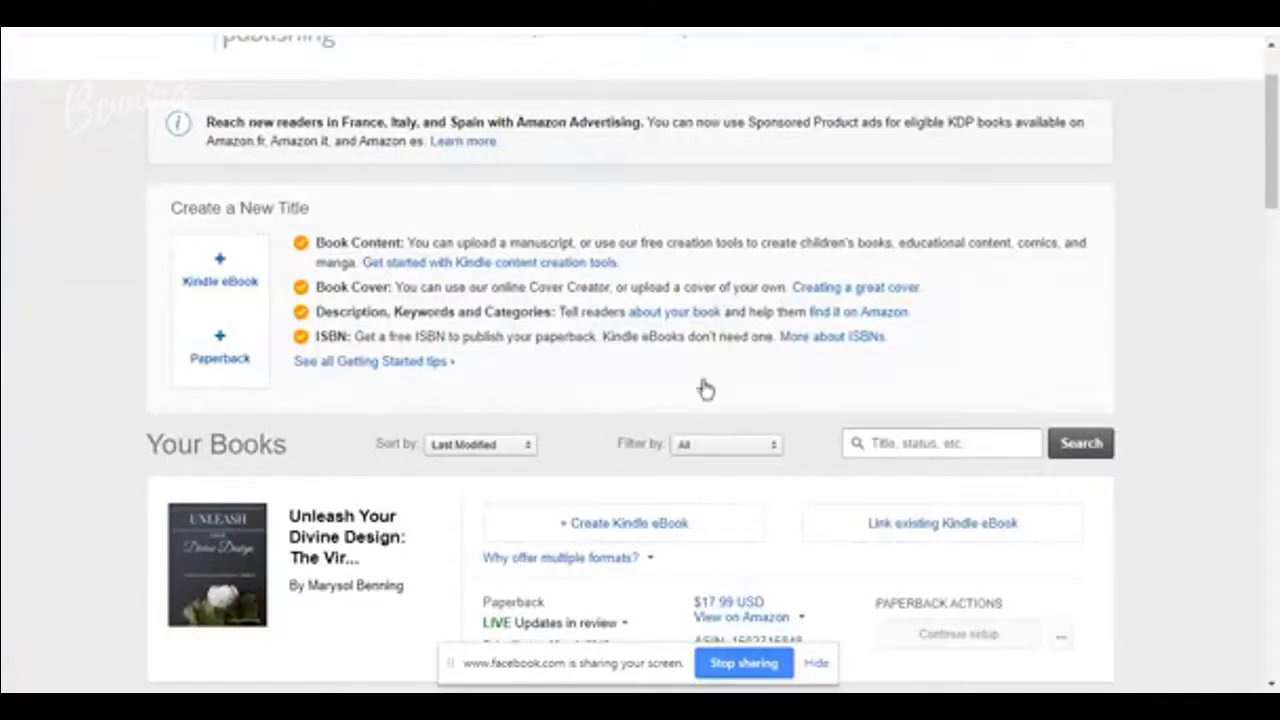